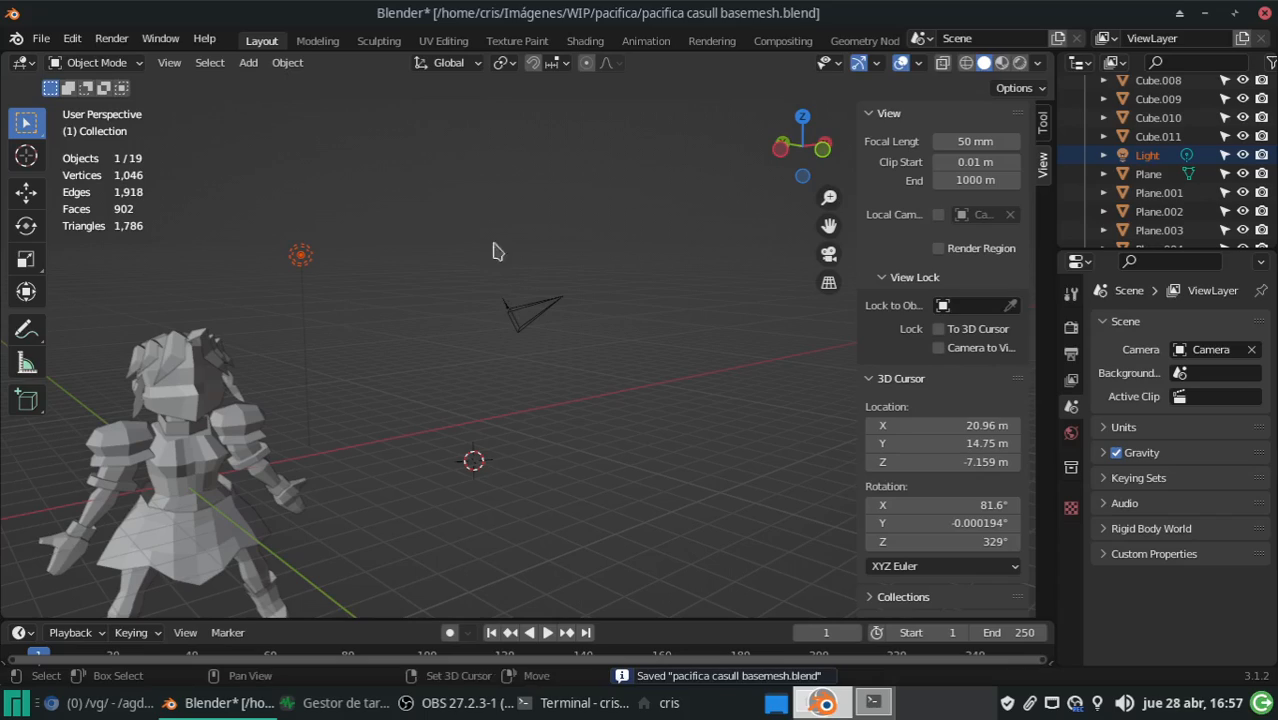
Delete the light and the camera from the scene and place the 3D cursor beside the character
{"action": "key", "text": "Delete"}
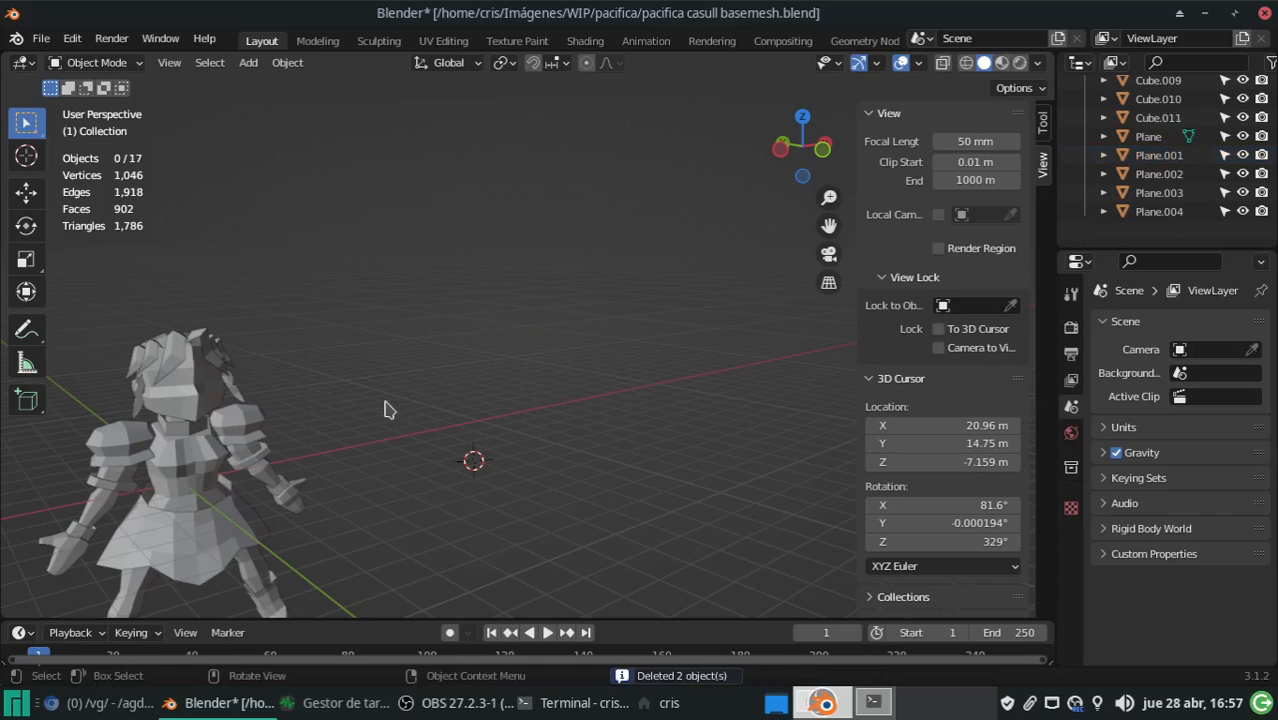
{"action": "right_click", "coordinate": [375, 481], "text": "shift"}
{"action": "key", "text": "shift+a"}
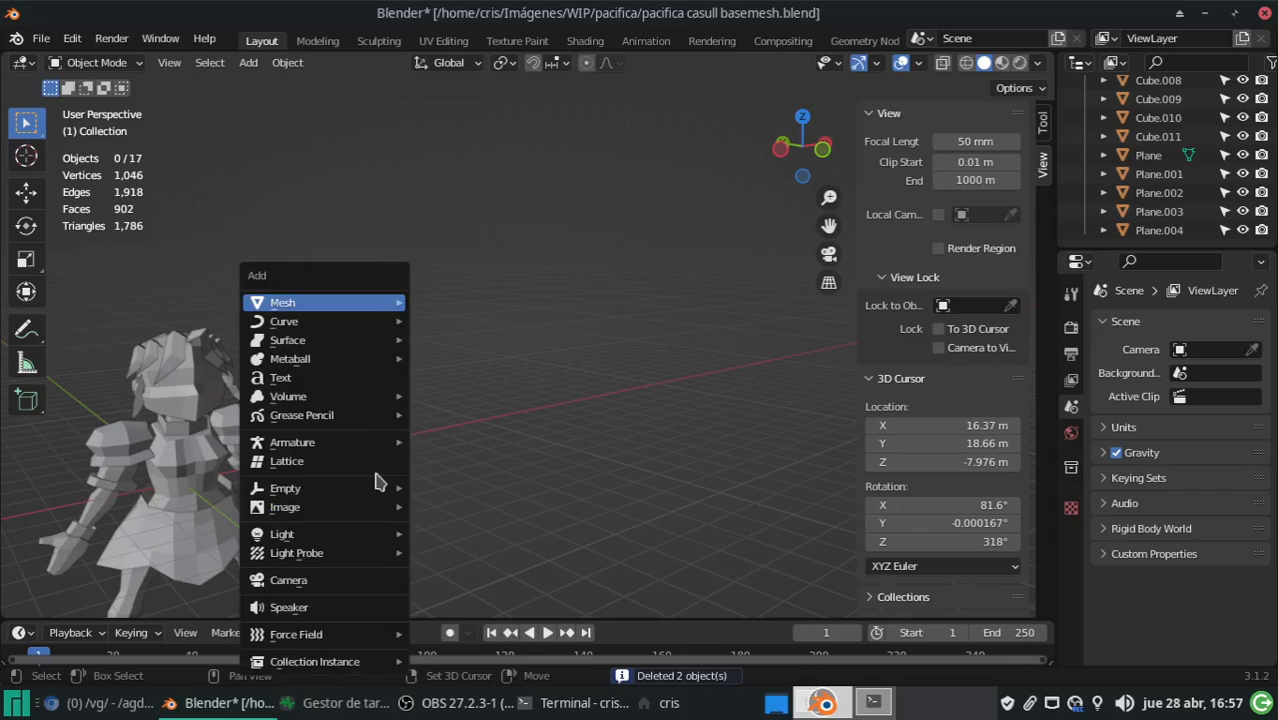
{"action": "key", "text": "Escape"}
{"action": "key", "text": "shift+s"}
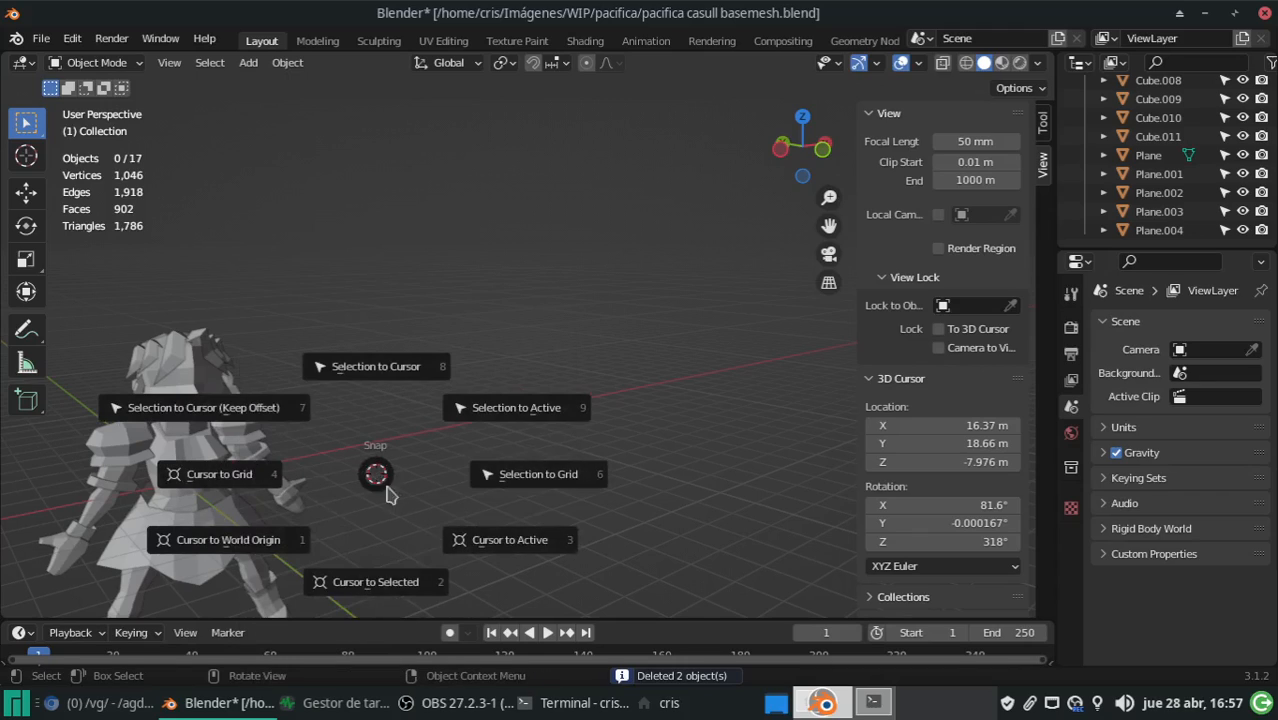
{"action": "left_click", "coordinate": [540, 285]}
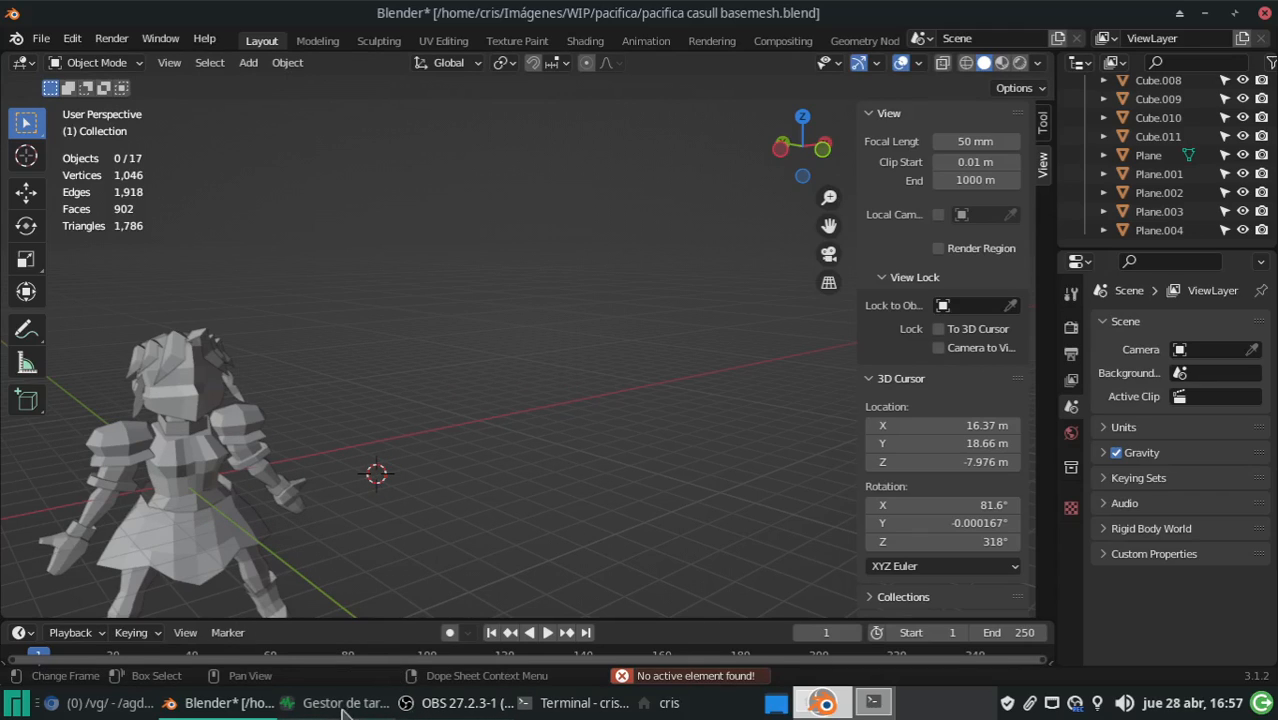
{"action": "left_click", "coordinate": [452, 703]}
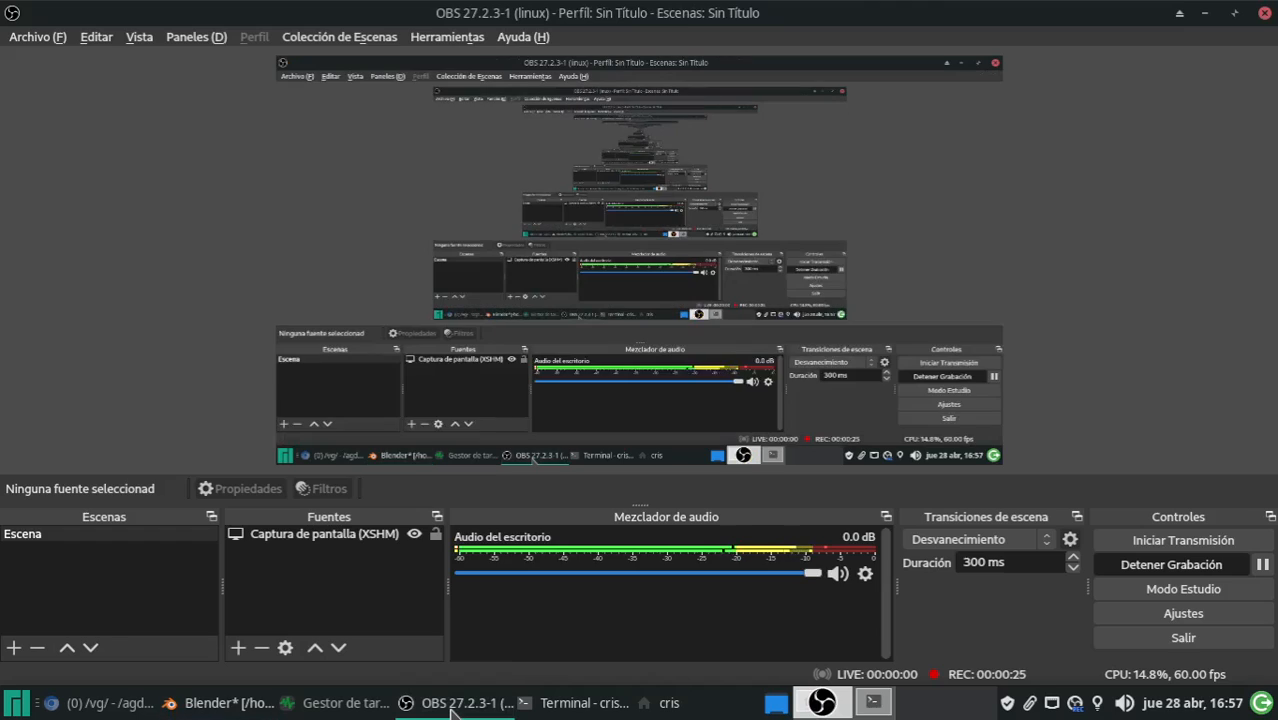
{"action": "left_click", "coordinate": [452, 703]}
Enter Edit Mode on the boots and mark the edge loop around the sole as a seam
{"action": "middle_click_drag", "start_coordinate": [335, 461], "coordinate": [479, 354]}
{"action": "left_click", "coordinate": [406, 451]}
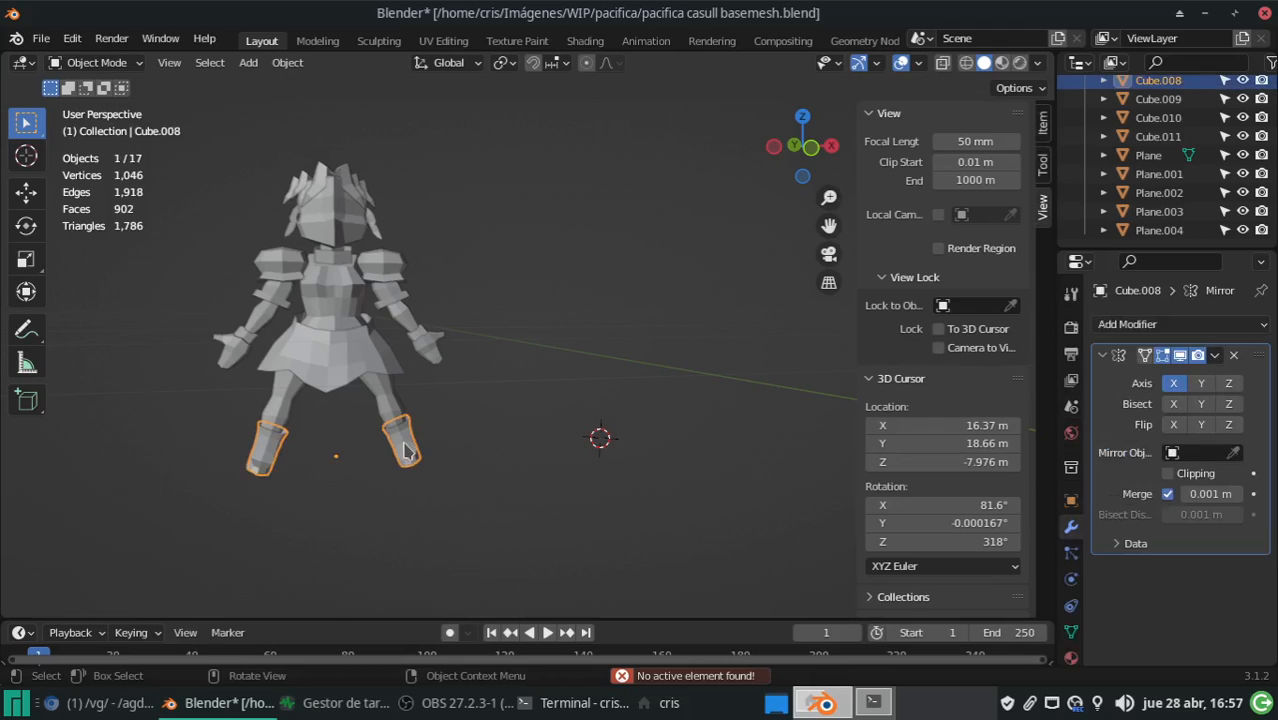
{"action": "key", "text": "Tab"}
{"action": "scroll", "coordinate": [442, 445], "scroll_direction": "up", "scroll_amount": 8}
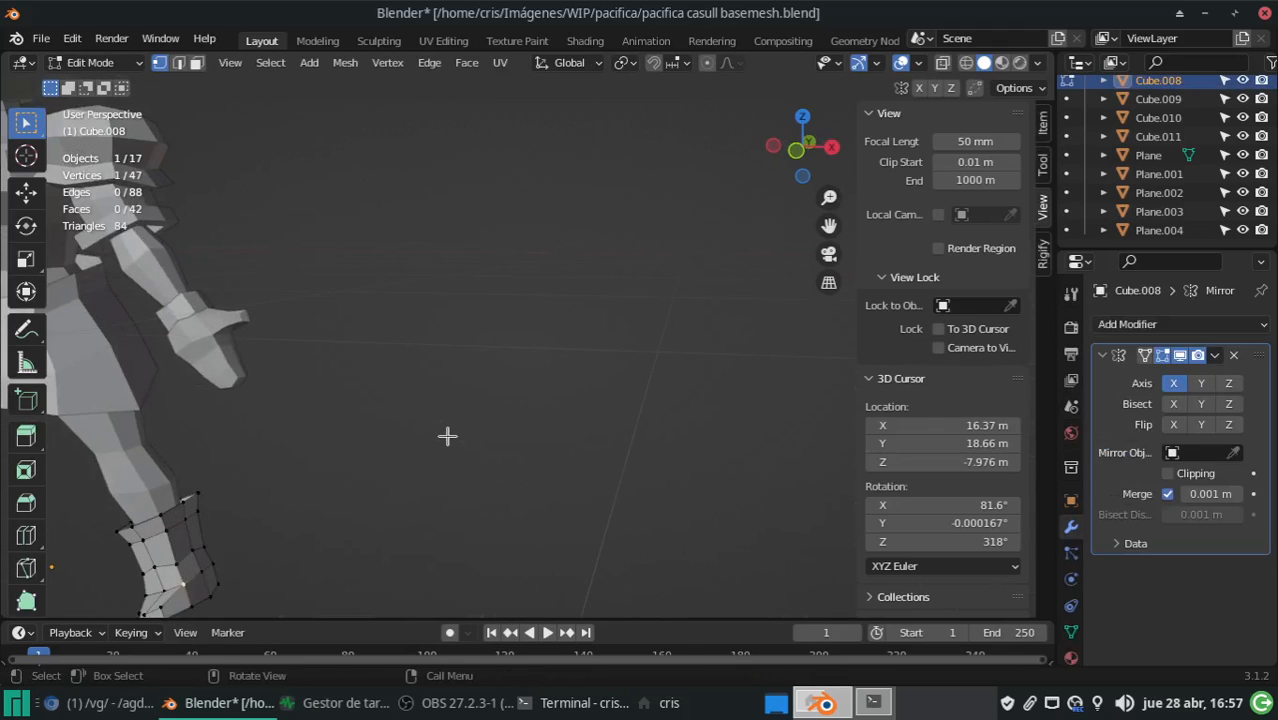
{"action": "middle_click_drag", "start_coordinate": [227, 539], "coordinate": [303, 358]}
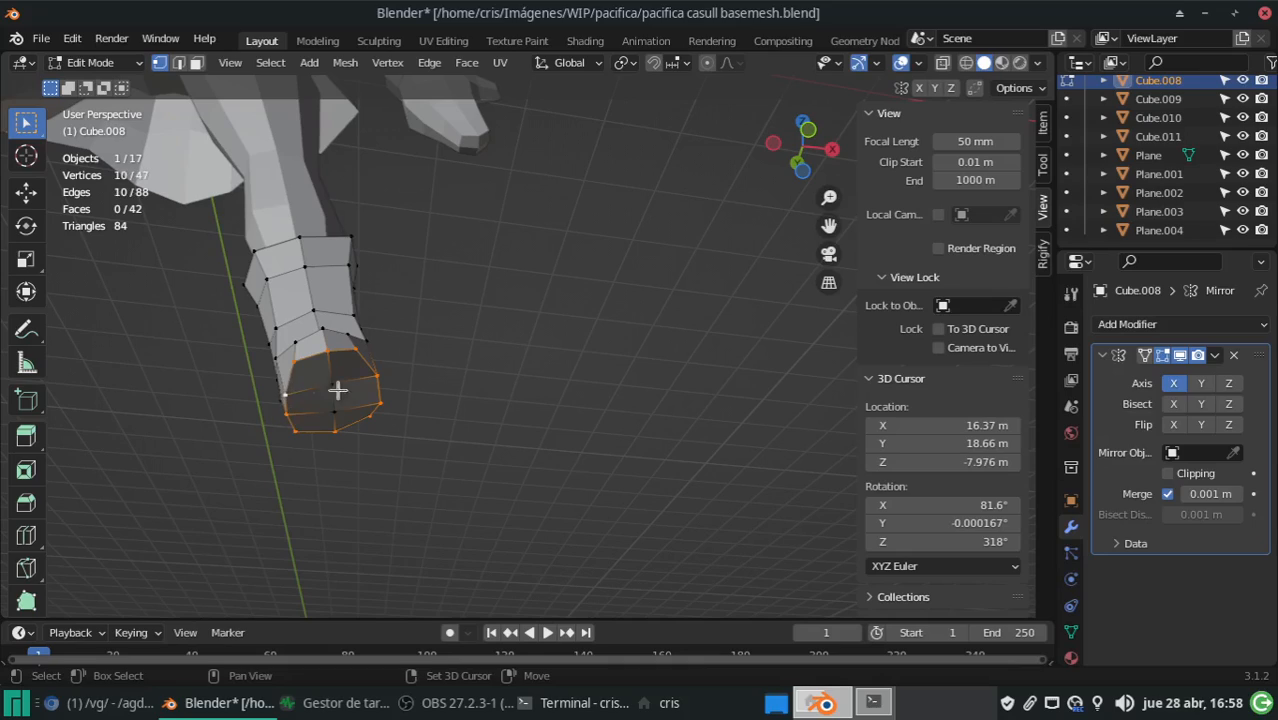
{"action": "key", "text": "ctrl+e"}
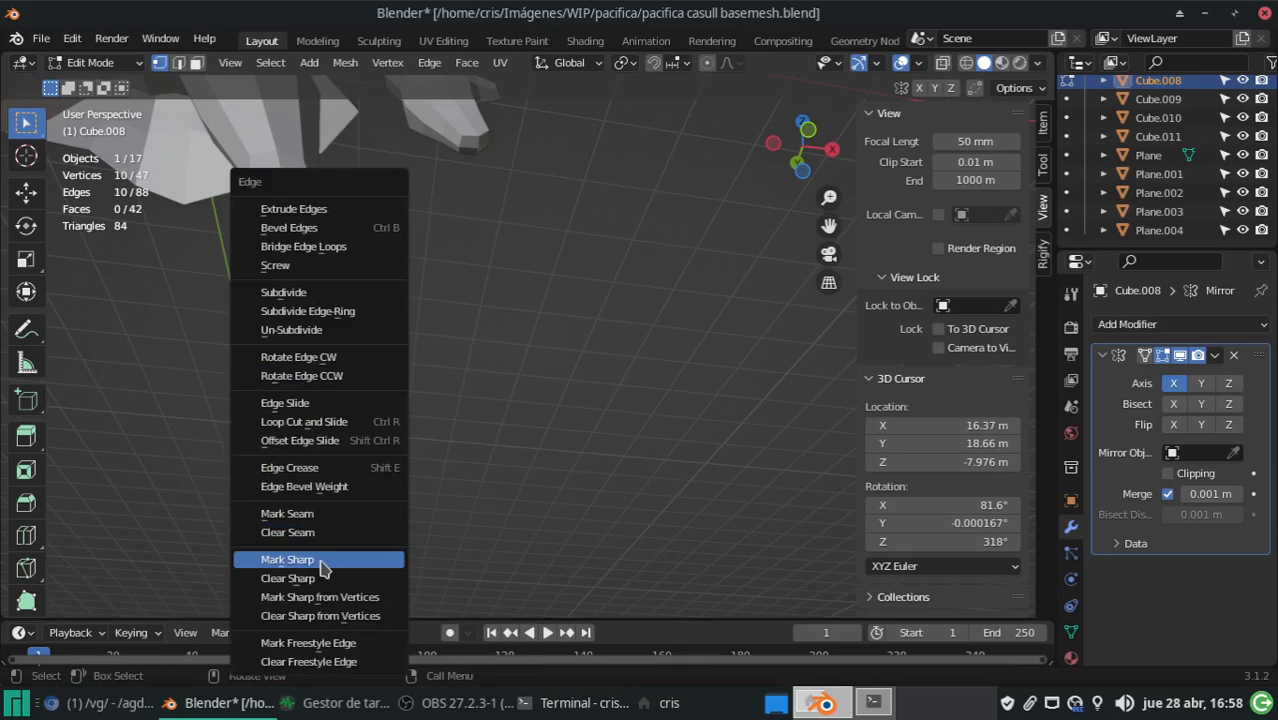
{"action": "left_click", "coordinate": [322, 514]}
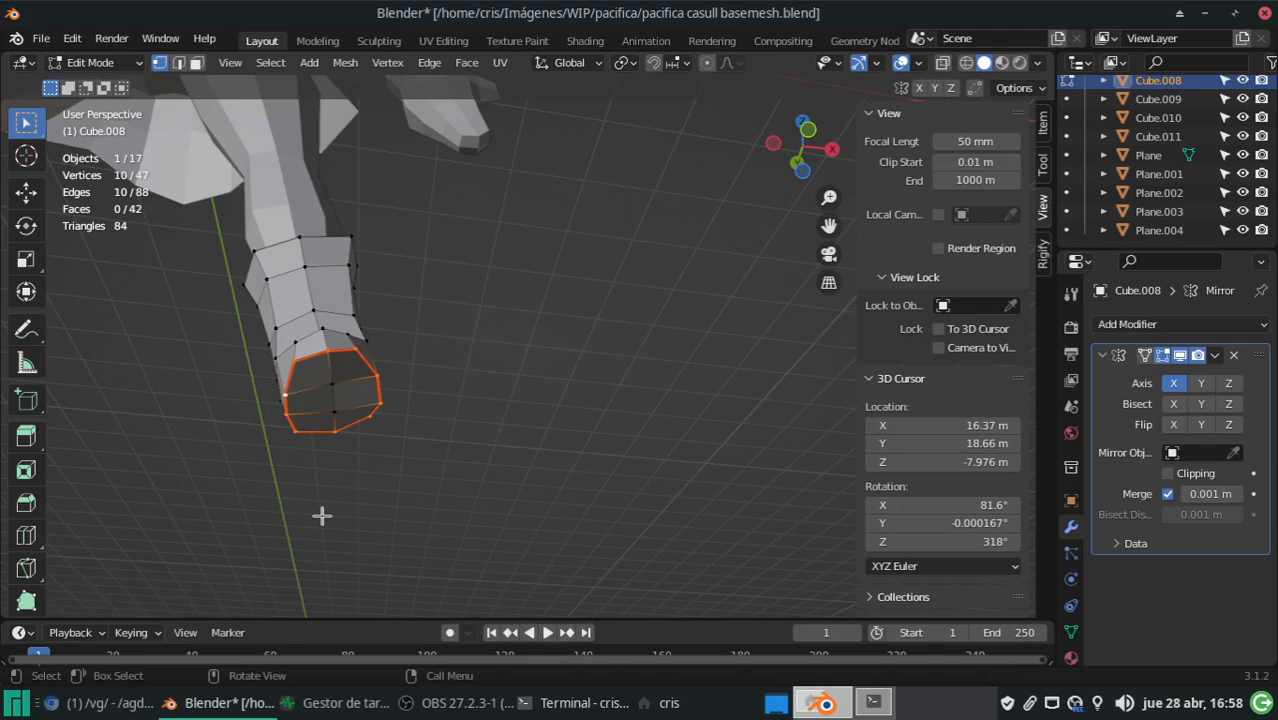
Mark a vertical seam up the rear part of the boot, from the sole to the upper rim
{"action": "middle_click_drag", "start_coordinate": [624, 293], "coordinate": [578, 290]}
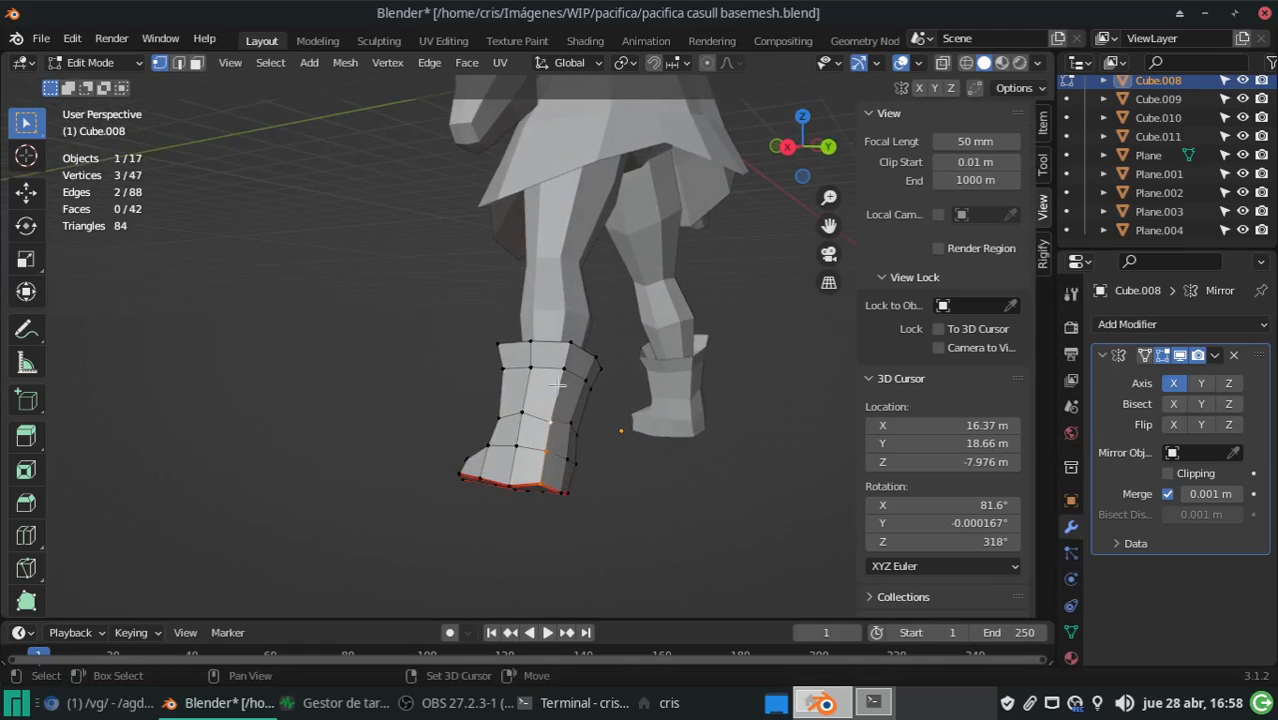
{"action": "middle_click_drag", "start_coordinate": [670, 307], "coordinate": [528, 288], "text": "shift"}
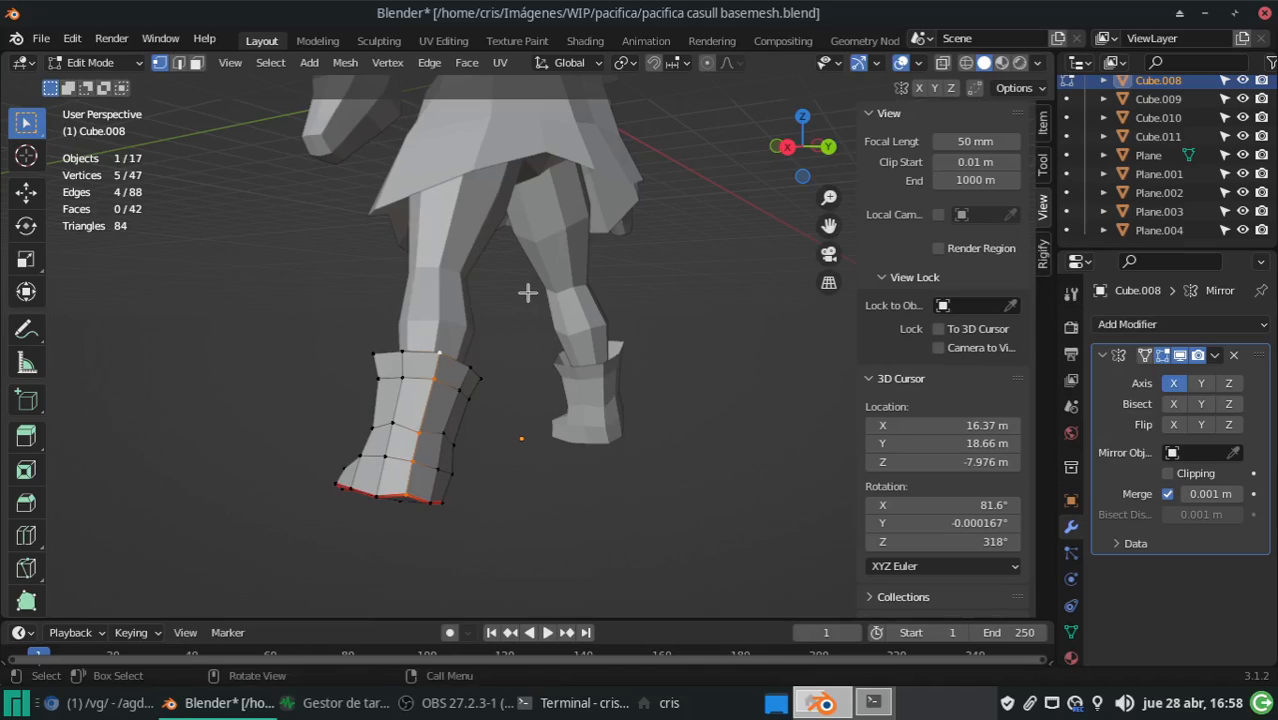
{"action": "key", "text": "ctrl+e"}
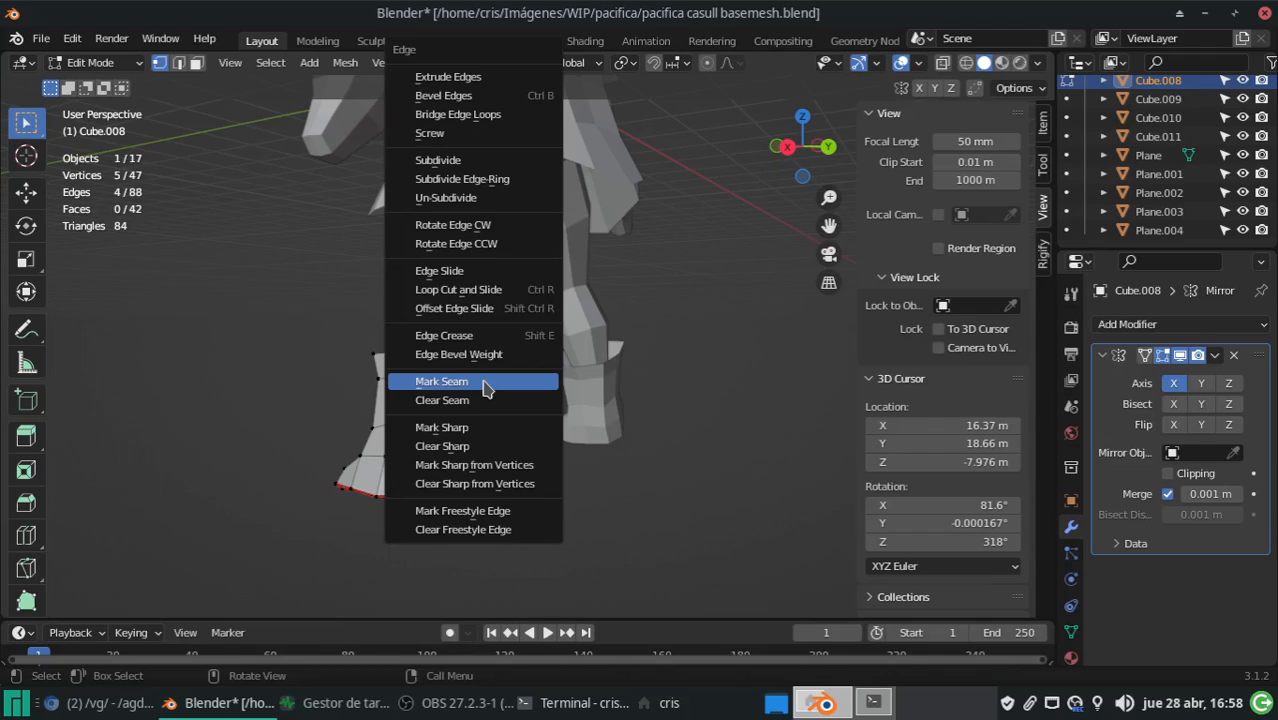
{"action": "left_click", "coordinate": [485, 381]}
Switch to the UV Editing workspace and unwrap the whole boot mesh with Unwrap
{"action": "middle_click_drag", "start_coordinate": [485, 381], "coordinate": [519, 417]}
{"action": "scroll", "coordinate": [463, 411], "scroll_direction": "down", "scroll_amount": 4}
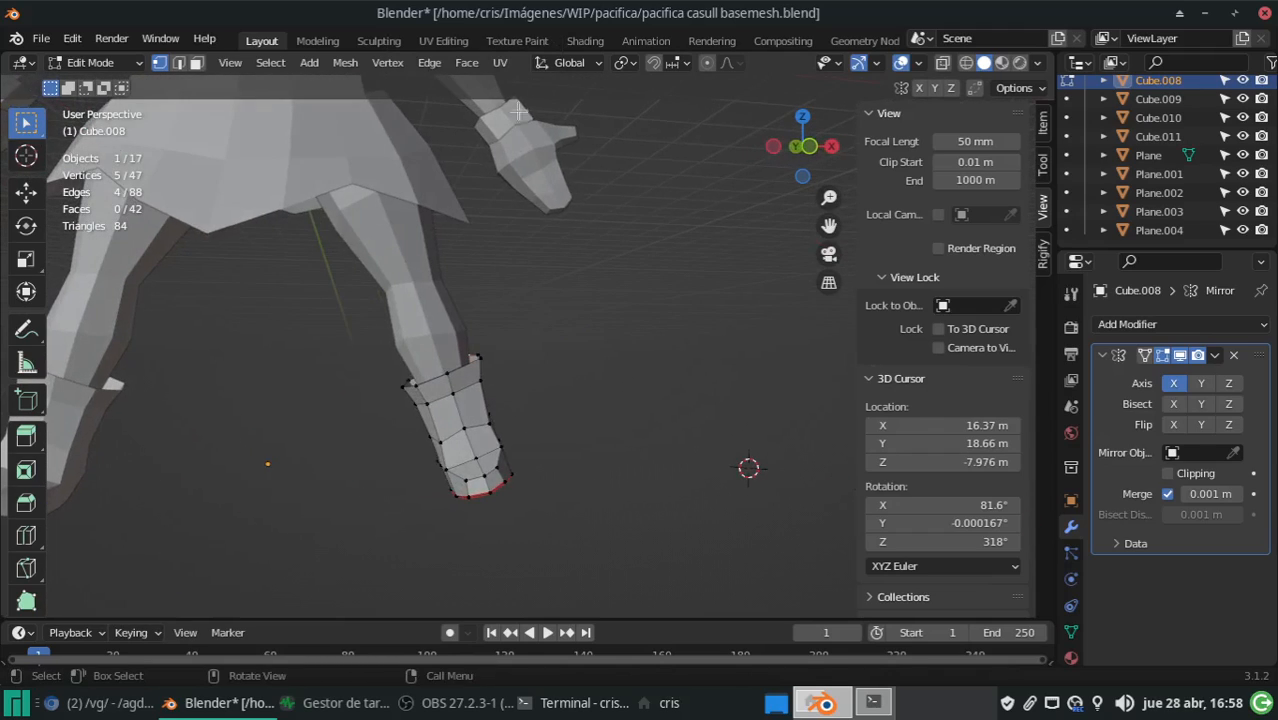
{"action": "left_click", "coordinate": [443, 40]}
{"action": "middle_click_drag", "start_coordinate": [885, 407], "coordinate": [785, 400]}
{"action": "scroll", "coordinate": [780, 402], "scroll_direction": "up", "scroll_amount": 4}
{"action": "scroll", "coordinate": [778, 404], "scroll_direction": "down", "scroll_amount": 2}
{"action": "key", "text": "a"}
{"action": "key", "text": "u"}
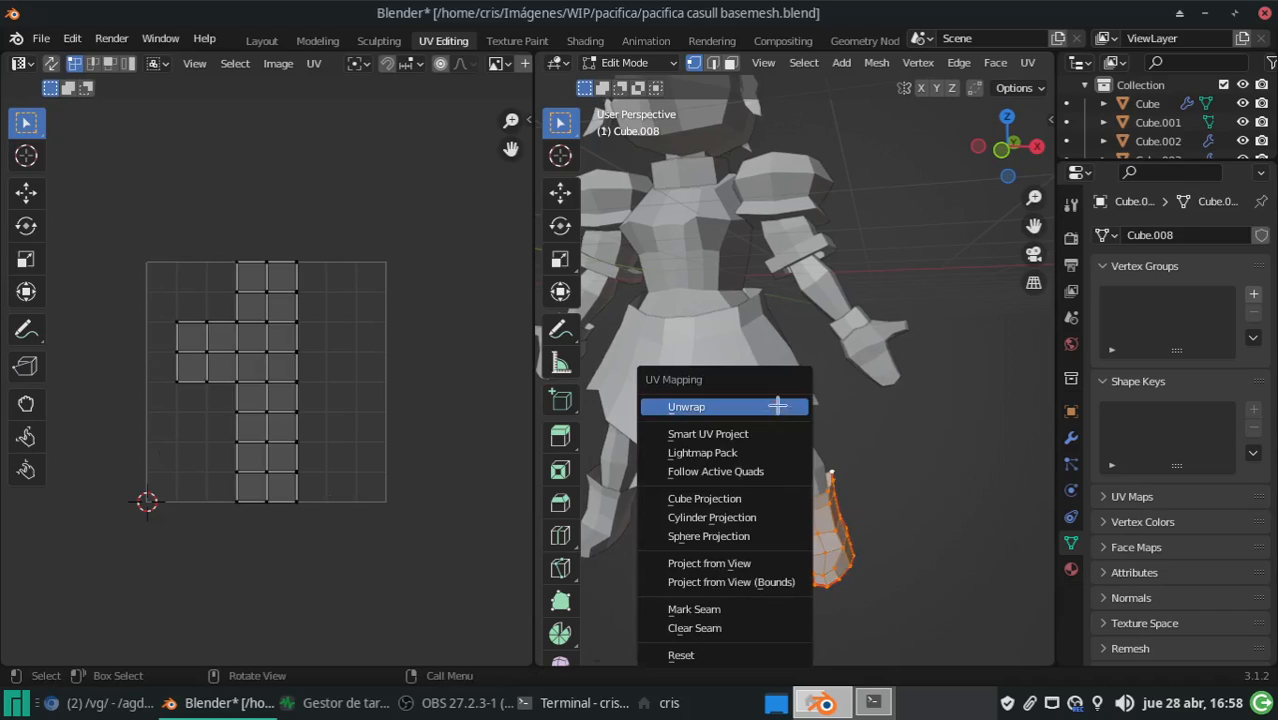
{"action": "left_click", "coordinate": [778, 406]}
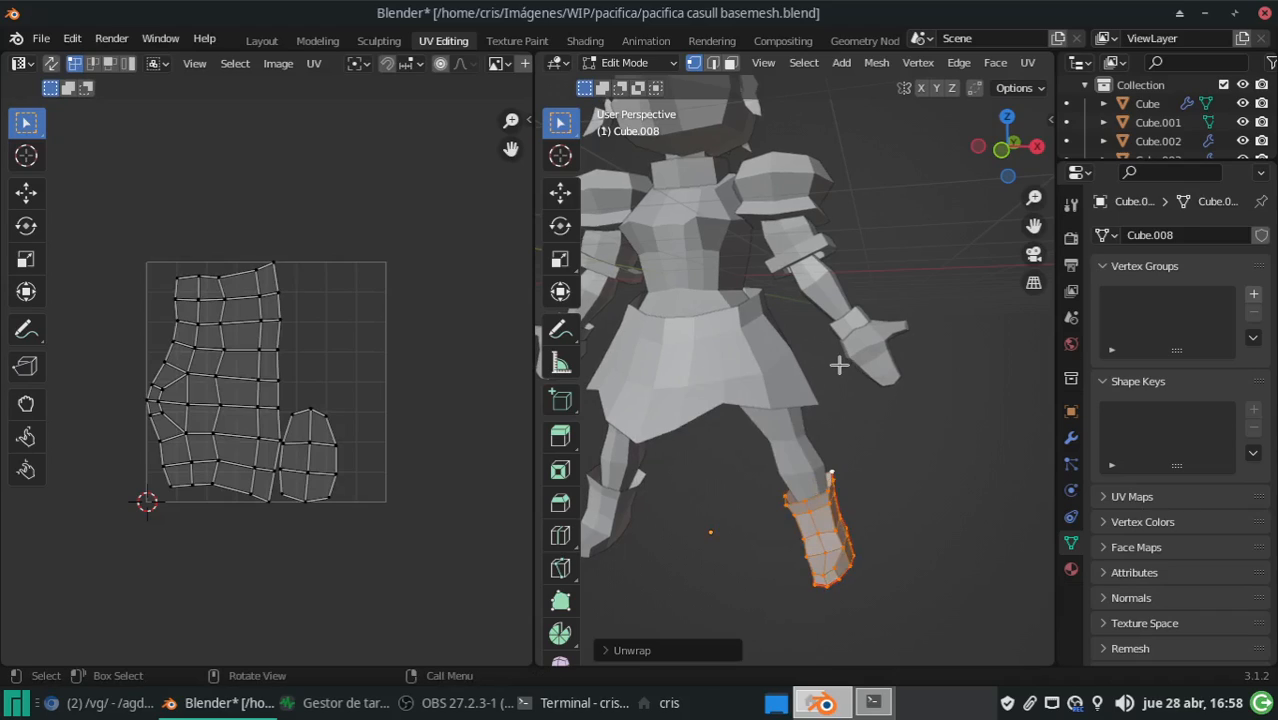
Edit the body mesh with X-ray enabled and mark the edge loop around the top of the thigh as a seam
{"action": "key", "text": "Tab"}
{"action": "left_click", "coordinate": [799, 454]}
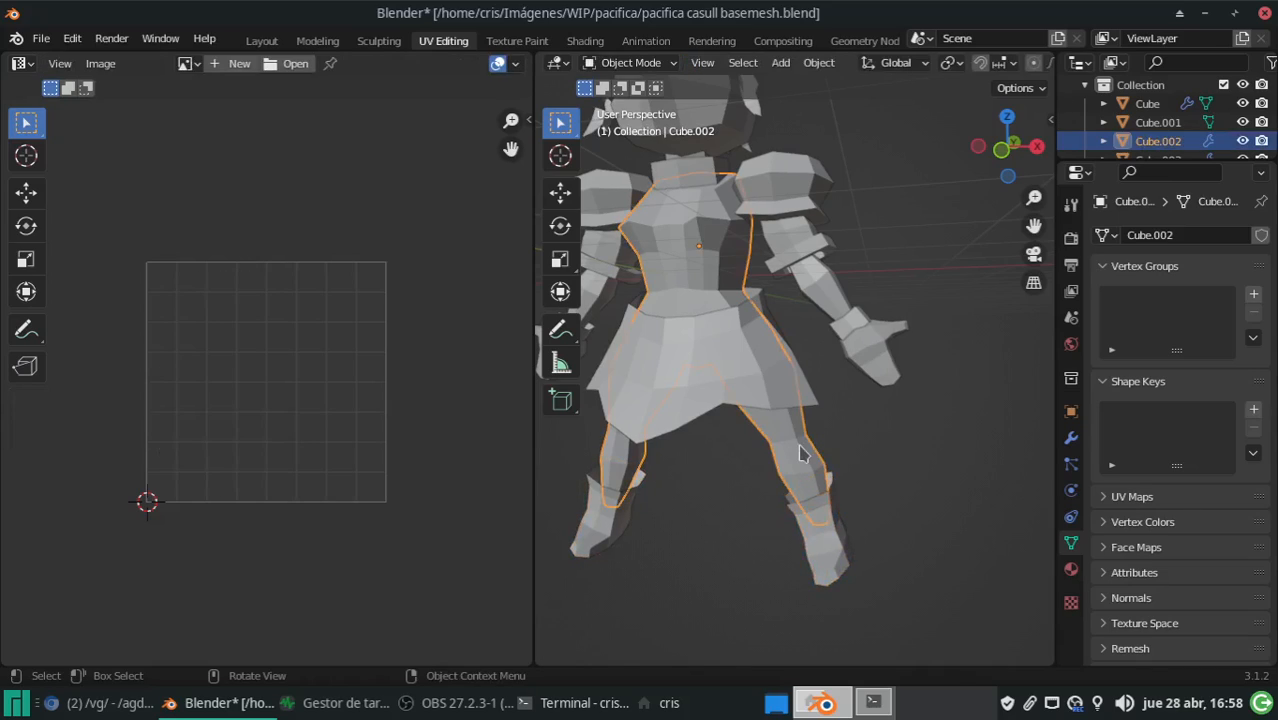
{"action": "key", "text": "Tab"}
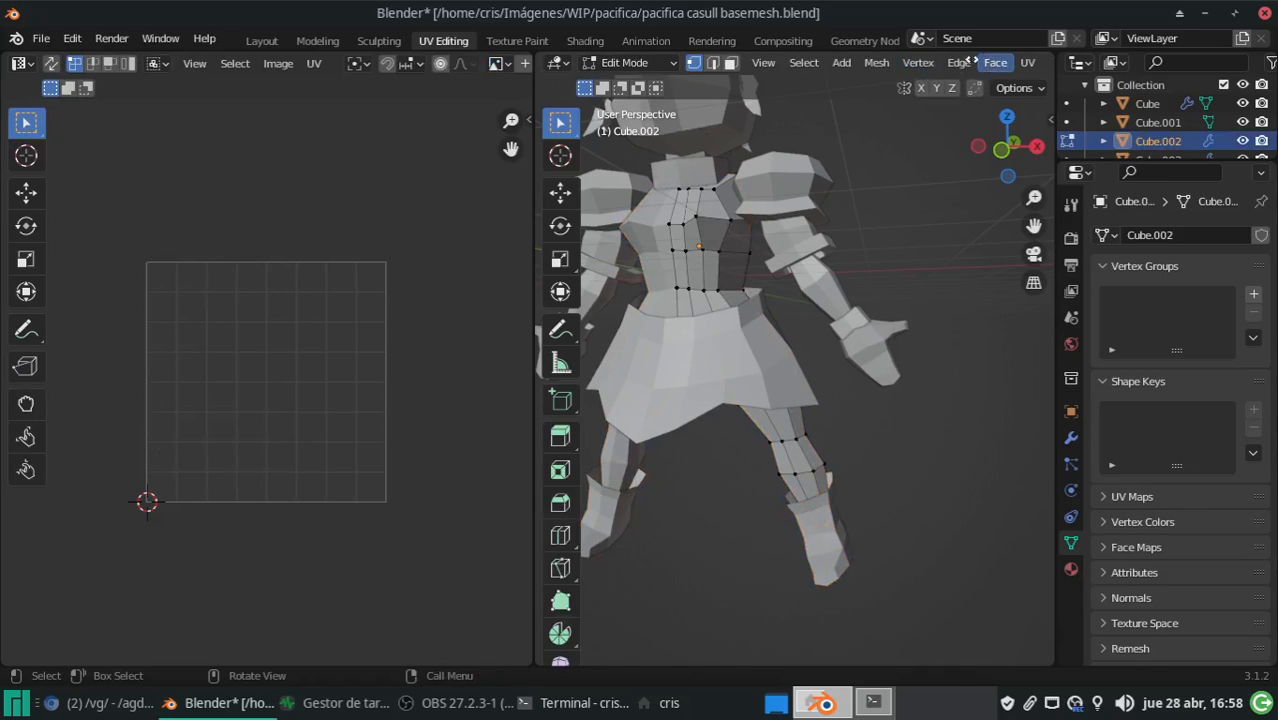
{"action": "middle_click_drag", "start_coordinate": [980, 62], "coordinate": [700, 41]}
{"action": "middle_click_drag", "start_coordinate": [968, 68], "coordinate": [735, 57]}
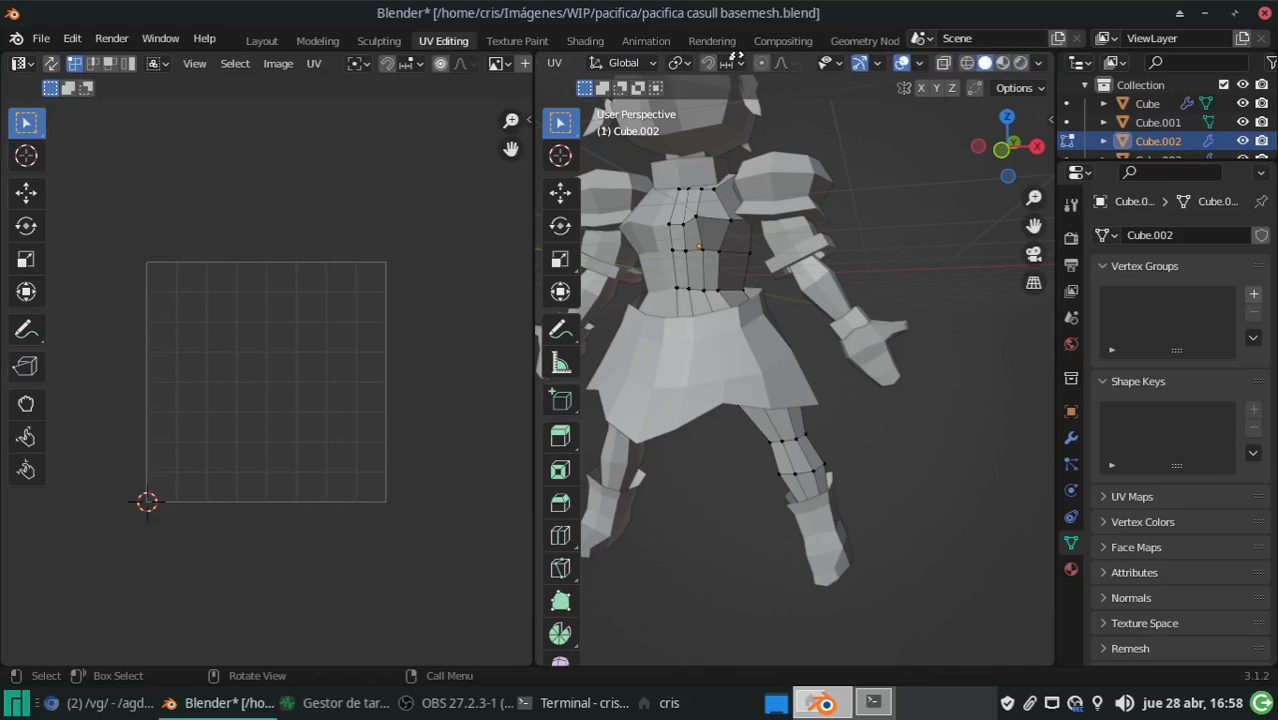
{"action": "left_click", "coordinate": [942, 63]}
{"action": "middle_click_drag", "start_coordinate": [830, 428], "coordinate": [724, 371]}
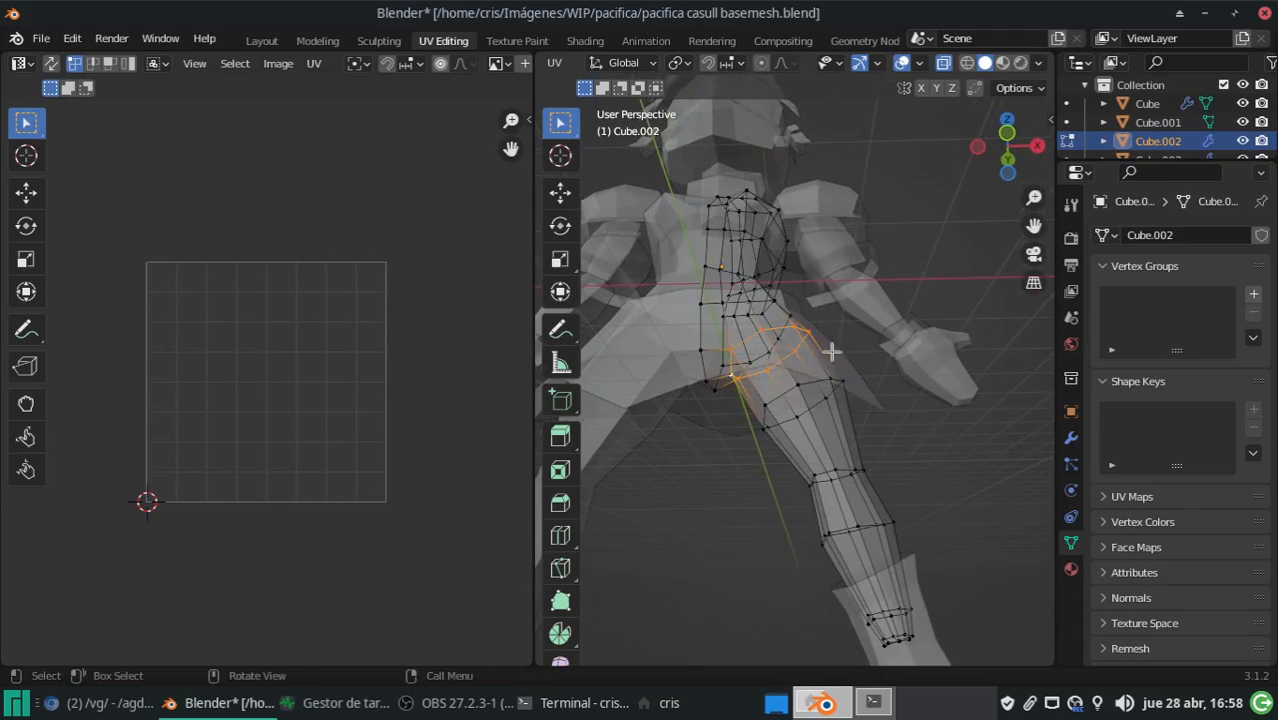
{"action": "middle_click_drag", "start_coordinate": [827, 353], "coordinate": [779, 362]}
{"action": "key", "text": "ctrl+e"}
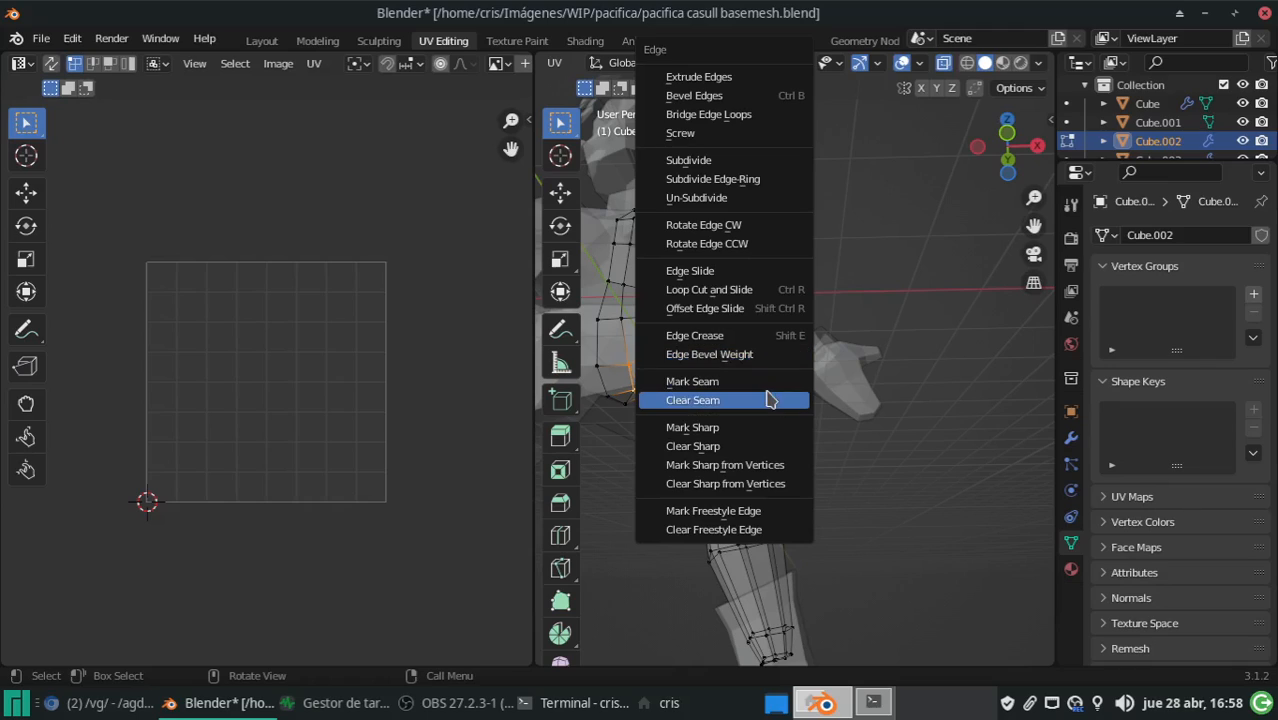
{"action": "left_click", "coordinate": [775, 384]}
Mark the short crotch edges between the thigh loop and the body's centre line as a seam
{"action": "middle_click_drag", "start_coordinate": [772, 384], "coordinate": [678, 372]}
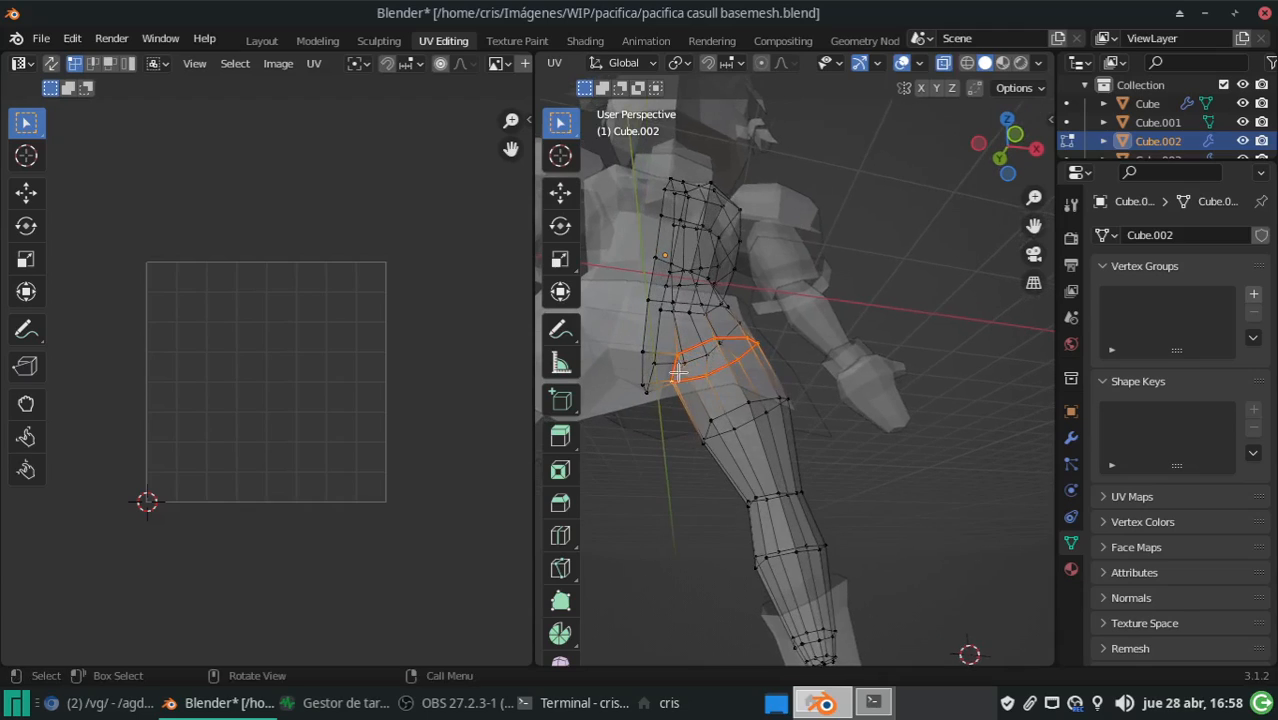
{"action": "middle_click_drag", "start_coordinate": [747, 305], "coordinate": [733, 337]}
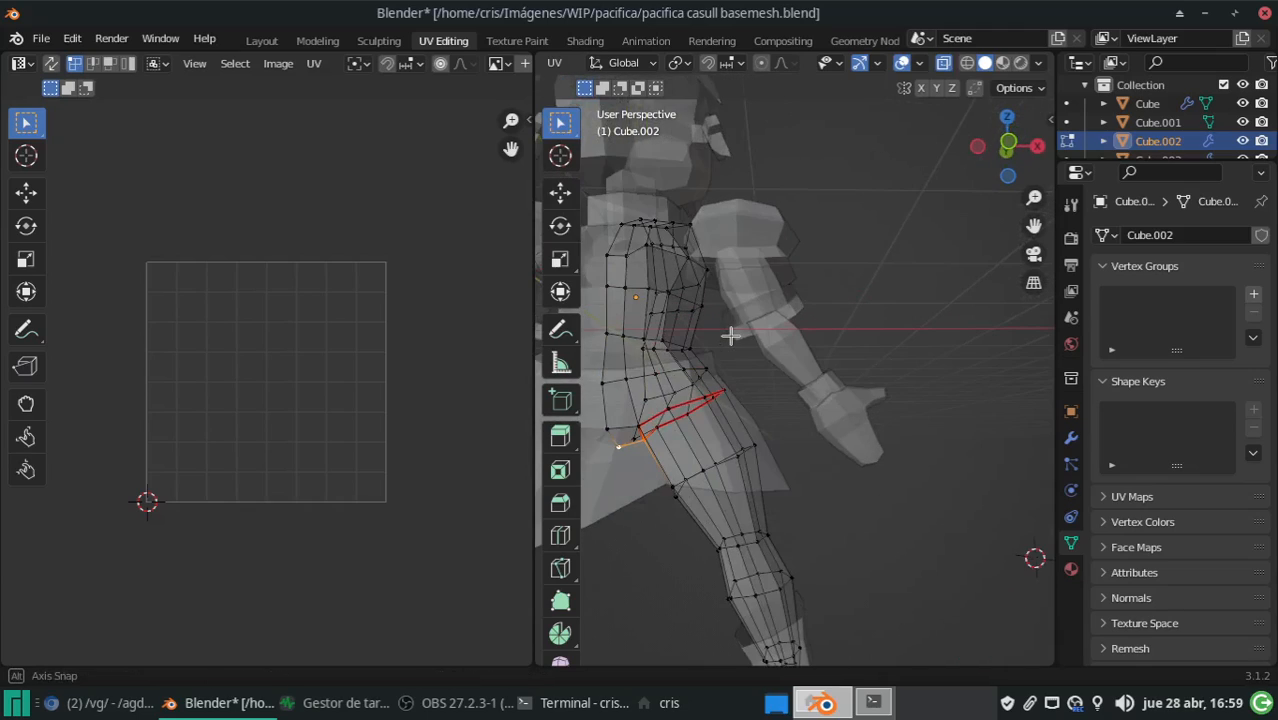
{"action": "key", "text": "ctrl+e"}
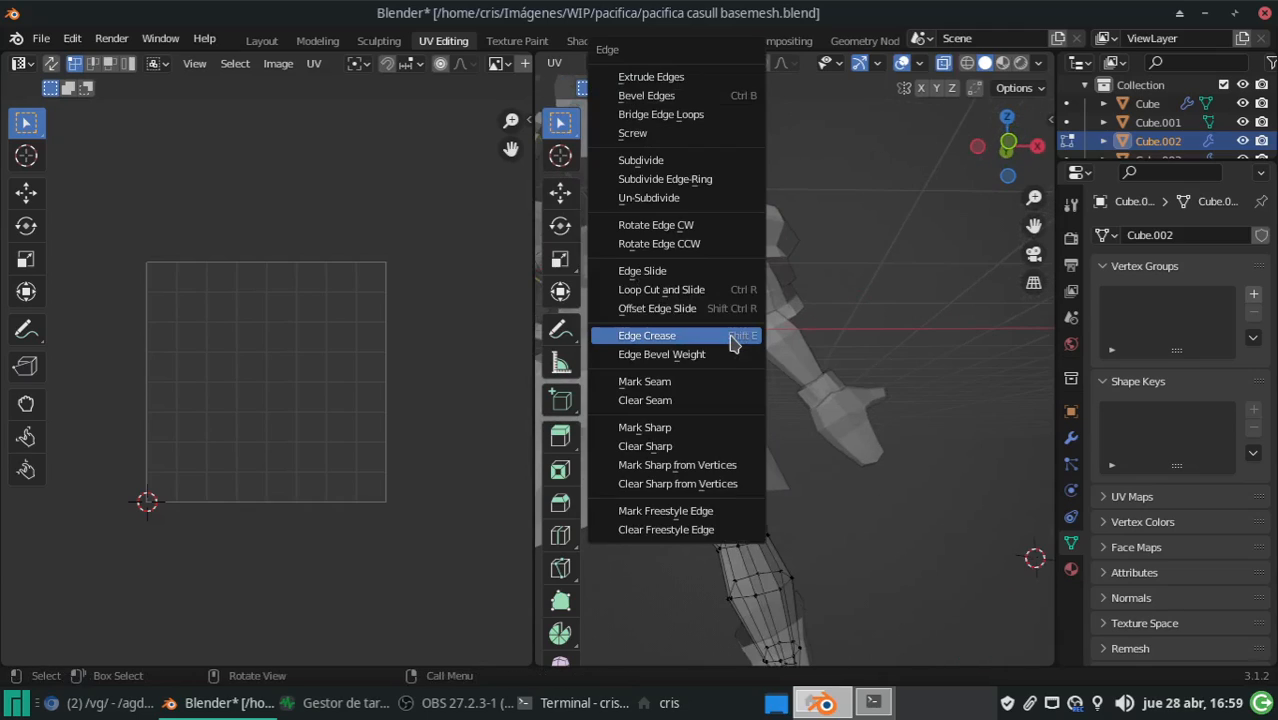
{"action": "left_click", "coordinate": [698, 381]}
Mark a seam down the inner side of the leg, from the thigh loop to the ankle
{"action": "middle_click_drag", "start_coordinate": [736, 437], "coordinate": [785, 288]}
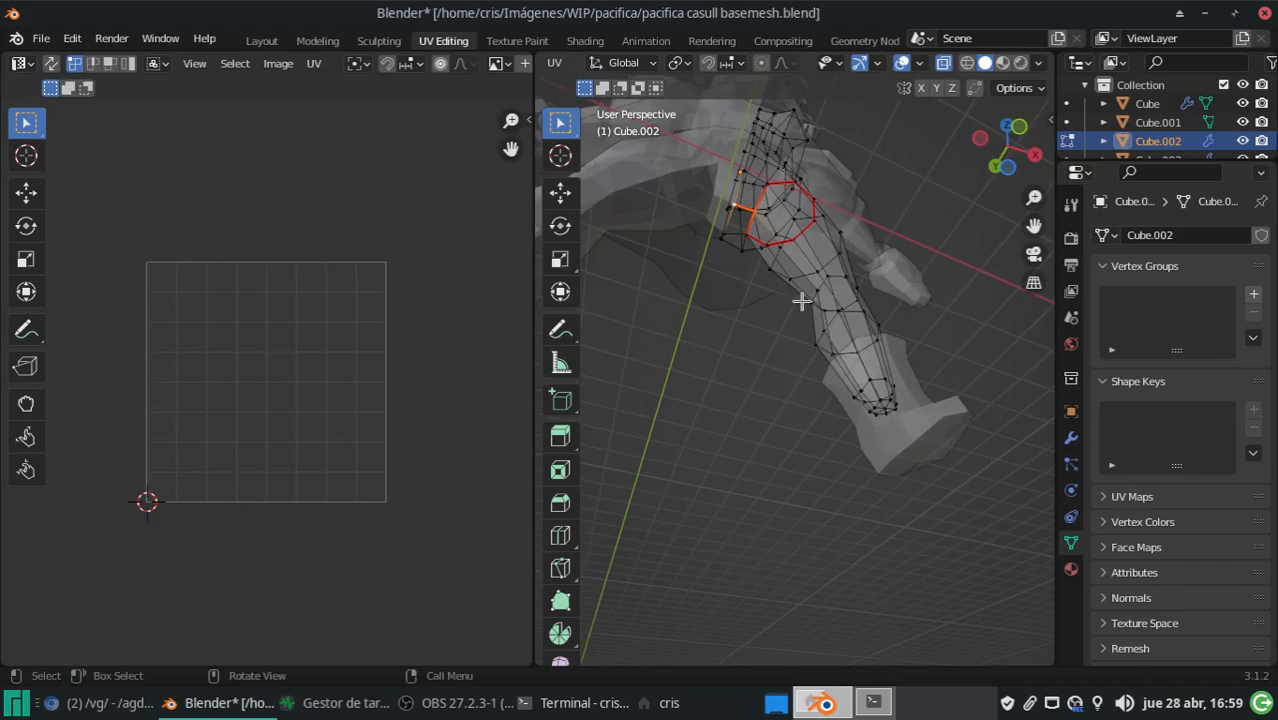
{"action": "middle_click_drag", "start_coordinate": [905, 370], "coordinate": [853, 452]}
{"action": "key", "text": "x"}
{"action": "key", "text": "Escape"}
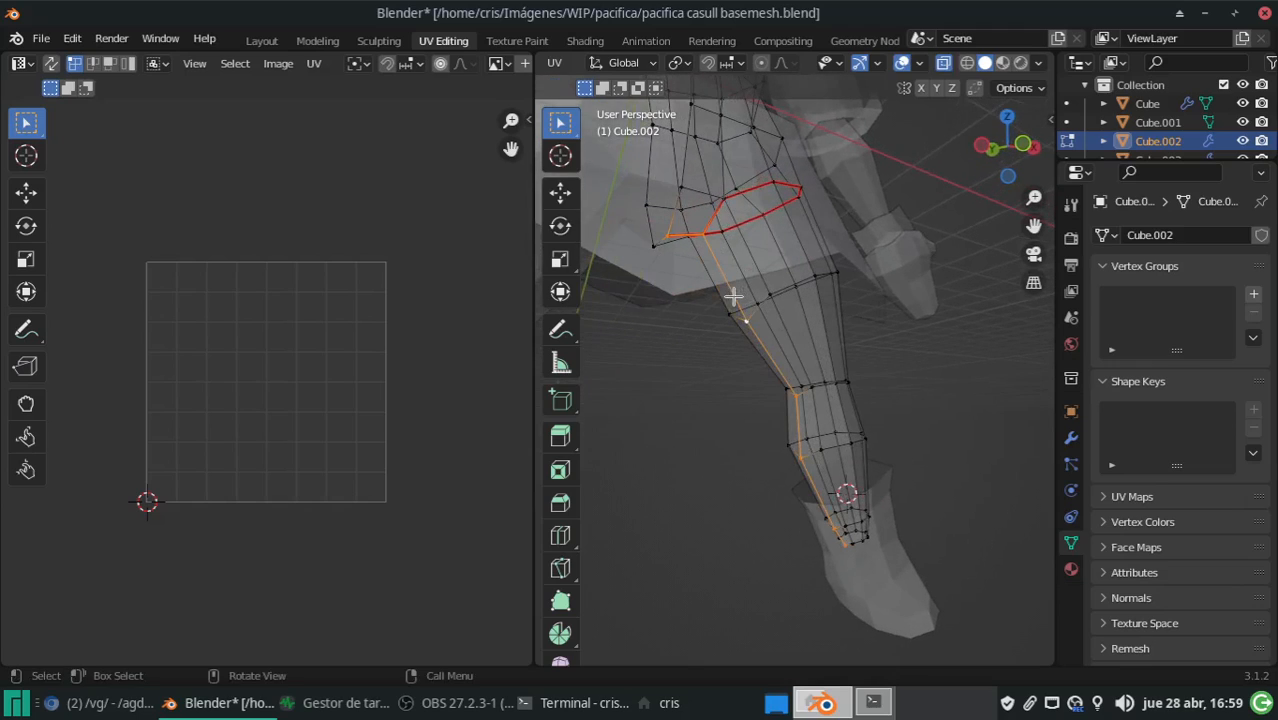
{"action": "mouse_move", "coordinate": [802, 311]}
{"action": "middle_mouse_down"}
{"action": "mouse_move", "coordinate": [787, 286]}
{"action": "mouse_move", "coordinate": [810, 297]}
{"action": "middle_mouse_up"}
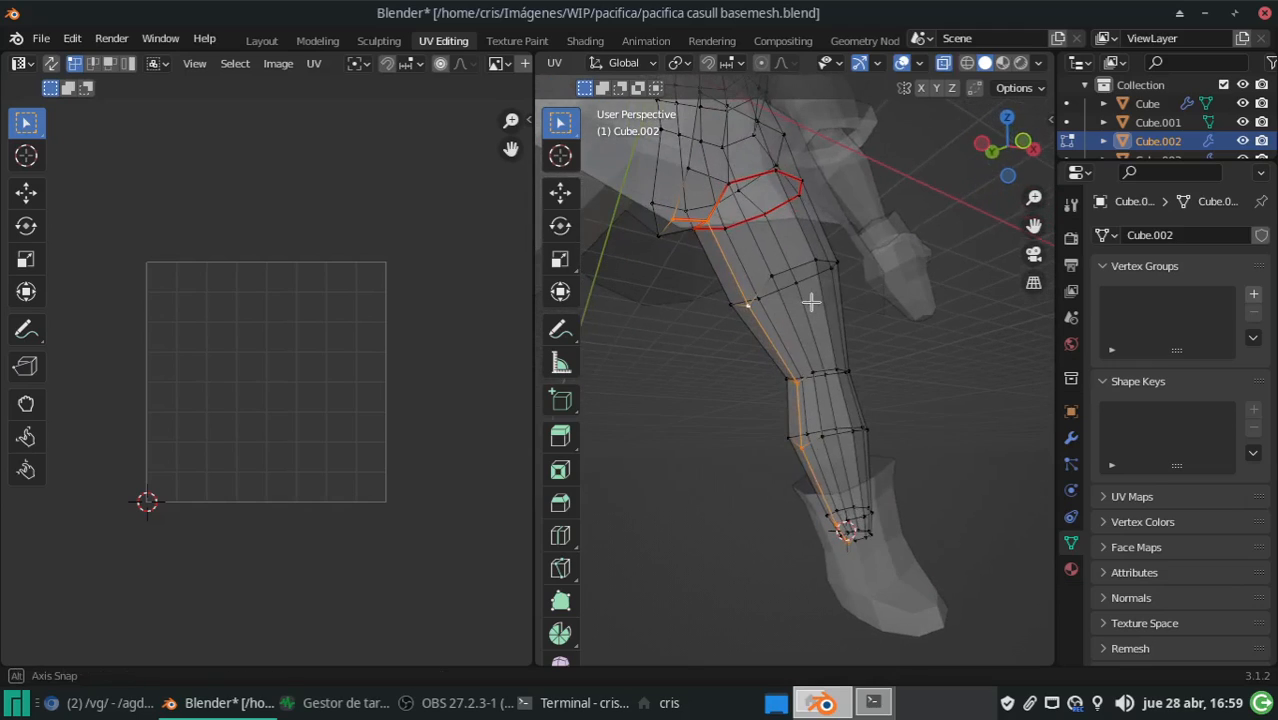
{"action": "key", "text": "ctrl+e"}
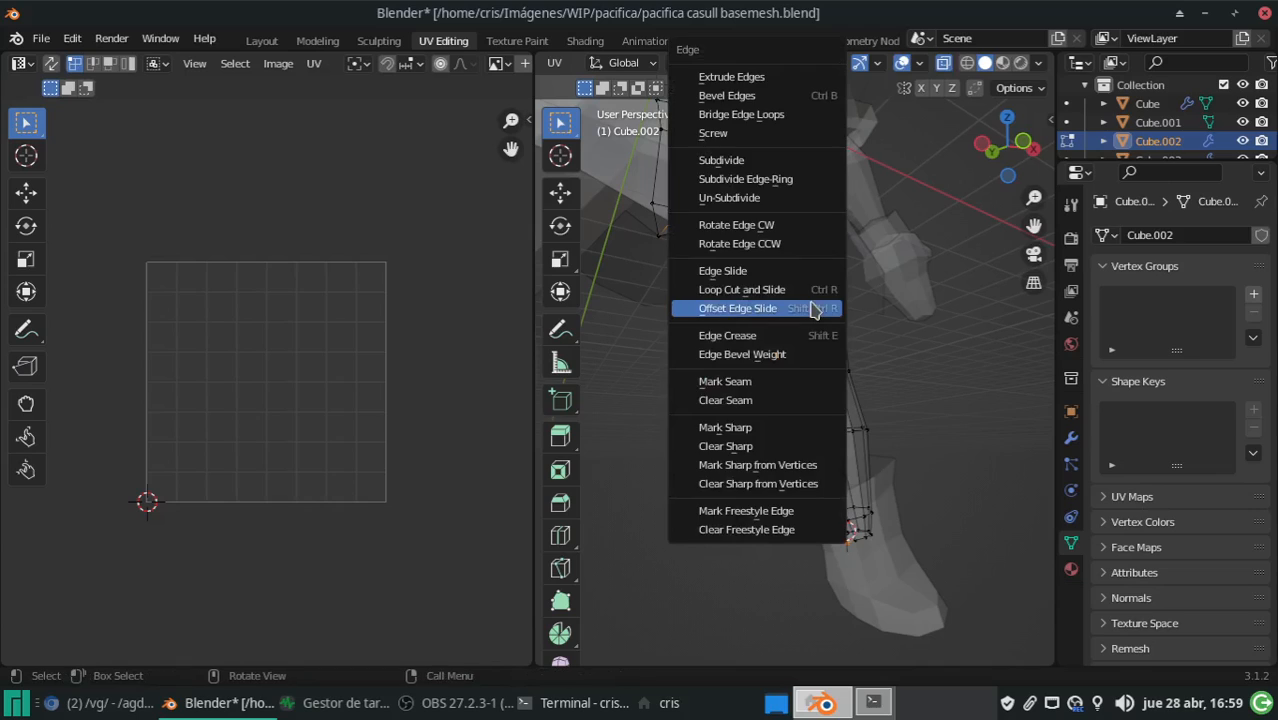
{"action": "left_click", "coordinate": [788, 382]}
Mark a seam up the side of the torso, from the thigh loop over the shoulder to the neck opening
{"action": "middle_click_drag", "start_coordinate": [788, 382], "coordinate": [729, 401]}
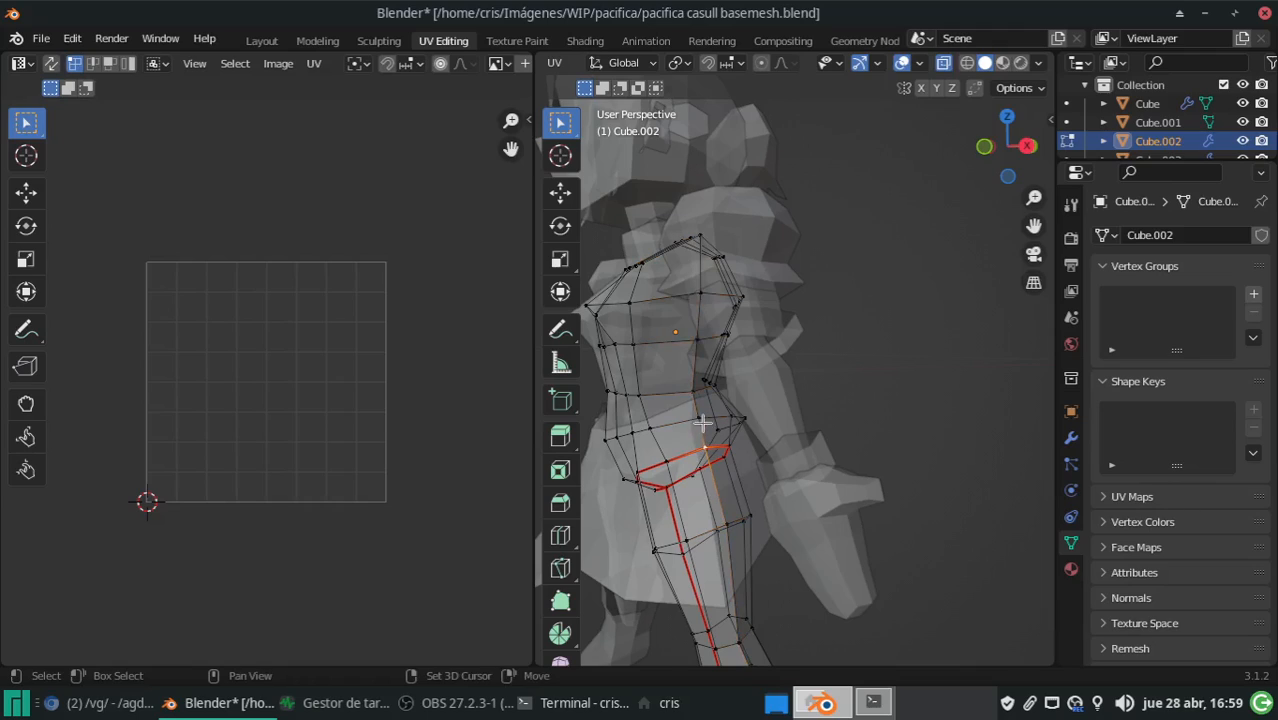
{"action": "middle_click_drag", "start_coordinate": [711, 264], "coordinate": [693, 334]}
{"action": "left_click_drag", "start_coordinate": [690, 336], "coordinate": [756, 366]}
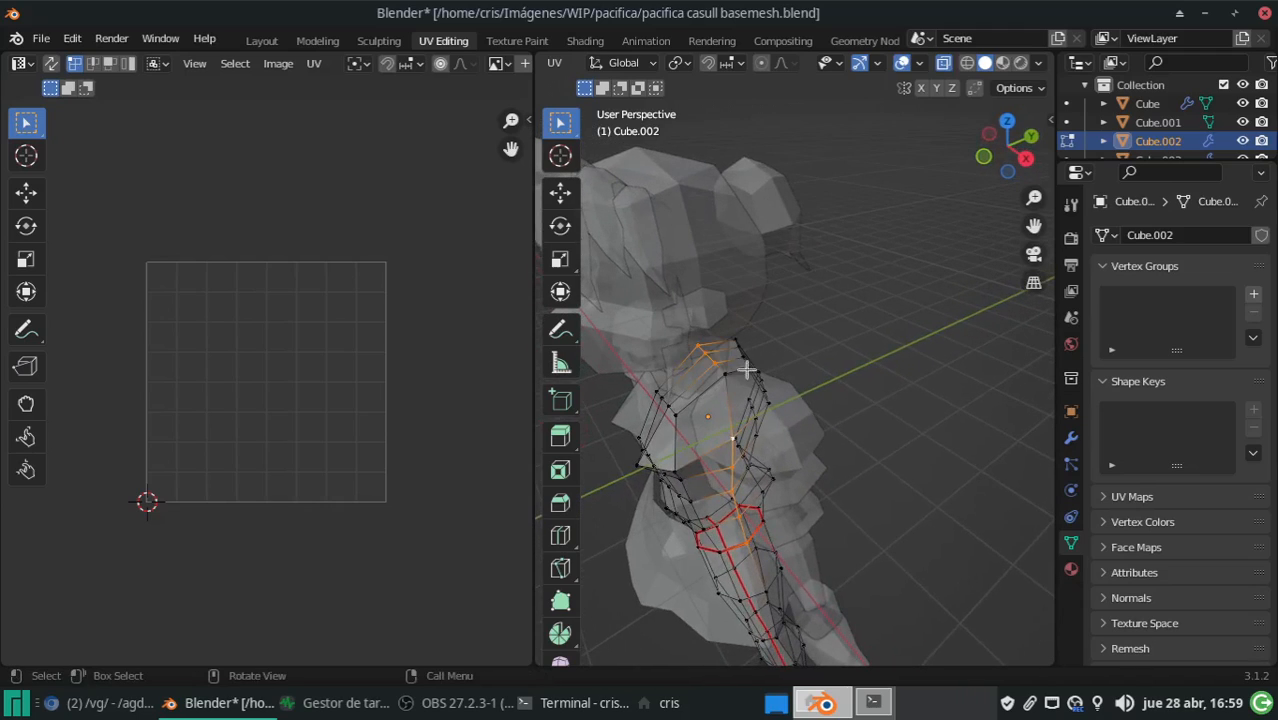
{"action": "middle_click_drag", "start_coordinate": [719, 364], "coordinate": [796, 340]}
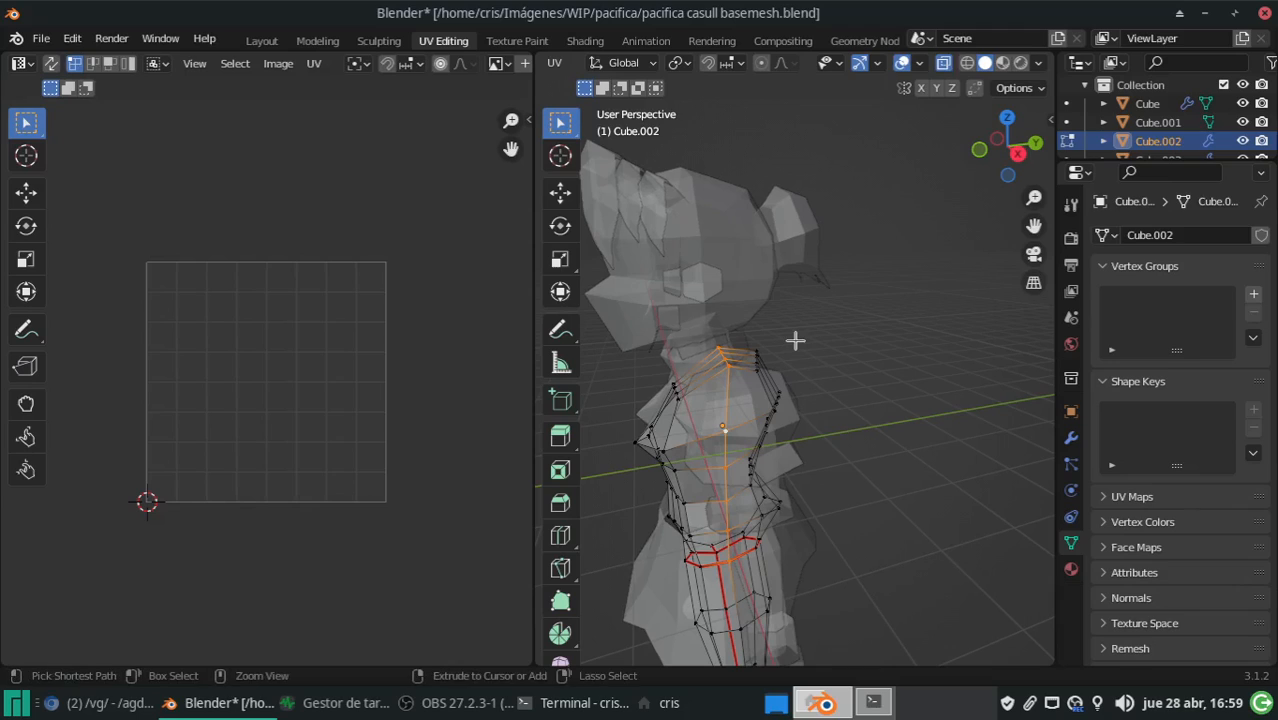
{"action": "key", "text": "ctrl+e"}
{"action": "left_click", "coordinate": [771, 383]}
Save the file and unwrap the entire body mesh with Unwrap
{"action": "mouse_move", "coordinate": [793, 379]}
{"action": "middle_mouse_down"}
{"action": "mouse_move", "coordinate": [847, 371]}
{"action": "mouse_move", "coordinate": [787, 374]}
{"action": "mouse_move", "coordinate": [765, 360]}
{"action": "mouse_move", "coordinate": [805, 362]}
{"action": "middle_mouse_up"}
{"action": "key", "text": "ctrl+s"}
{"action": "key", "text": "a"}
{"action": "key", "text": "u"}
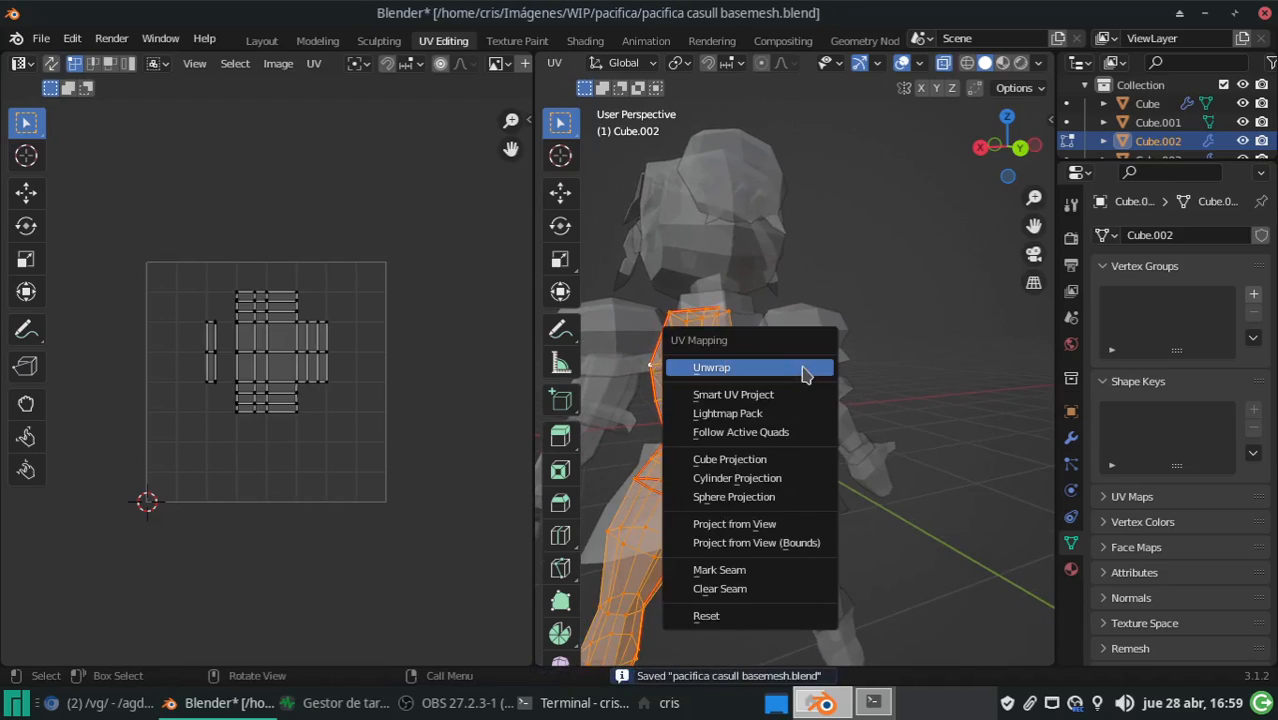
{"action": "left_click", "coordinate": [802, 367]}
{"action": "middle_click_drag", "start_coordinate": [745, 457], "coordinate": [792, 418]}
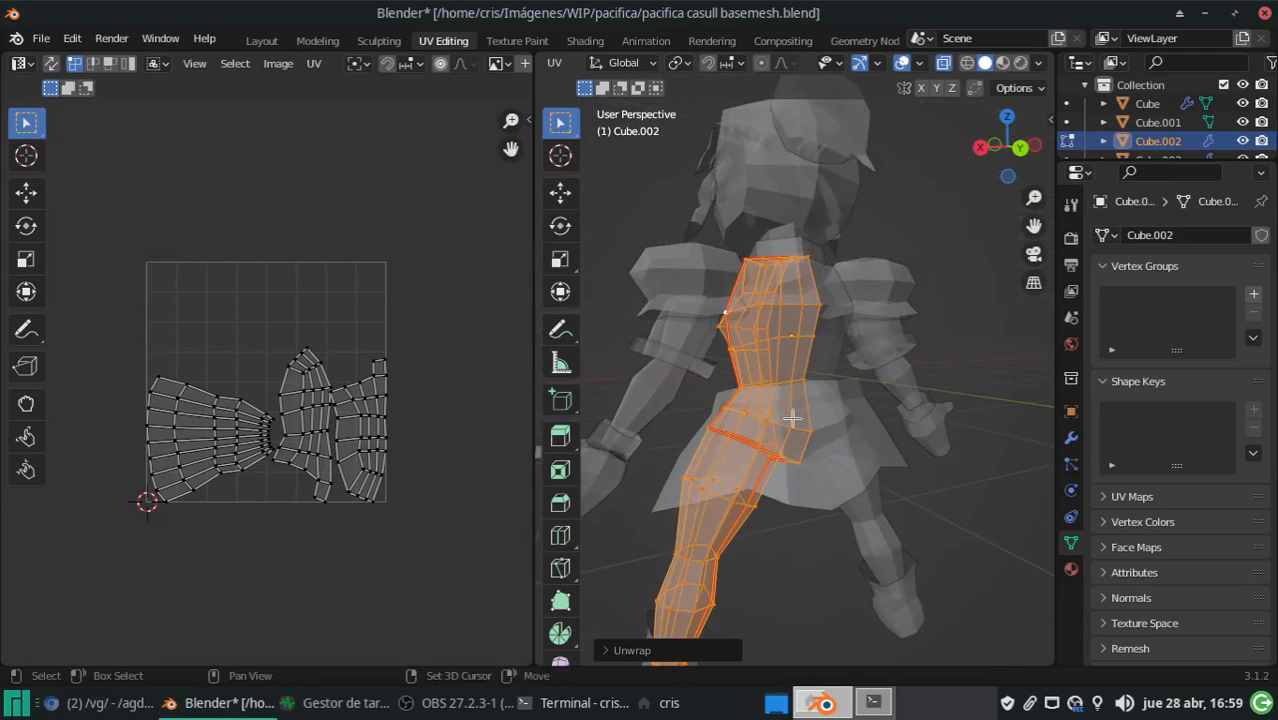
Apply the skirt's Mirror modifier and save the file
{"action": "key", "text": "Tab"}
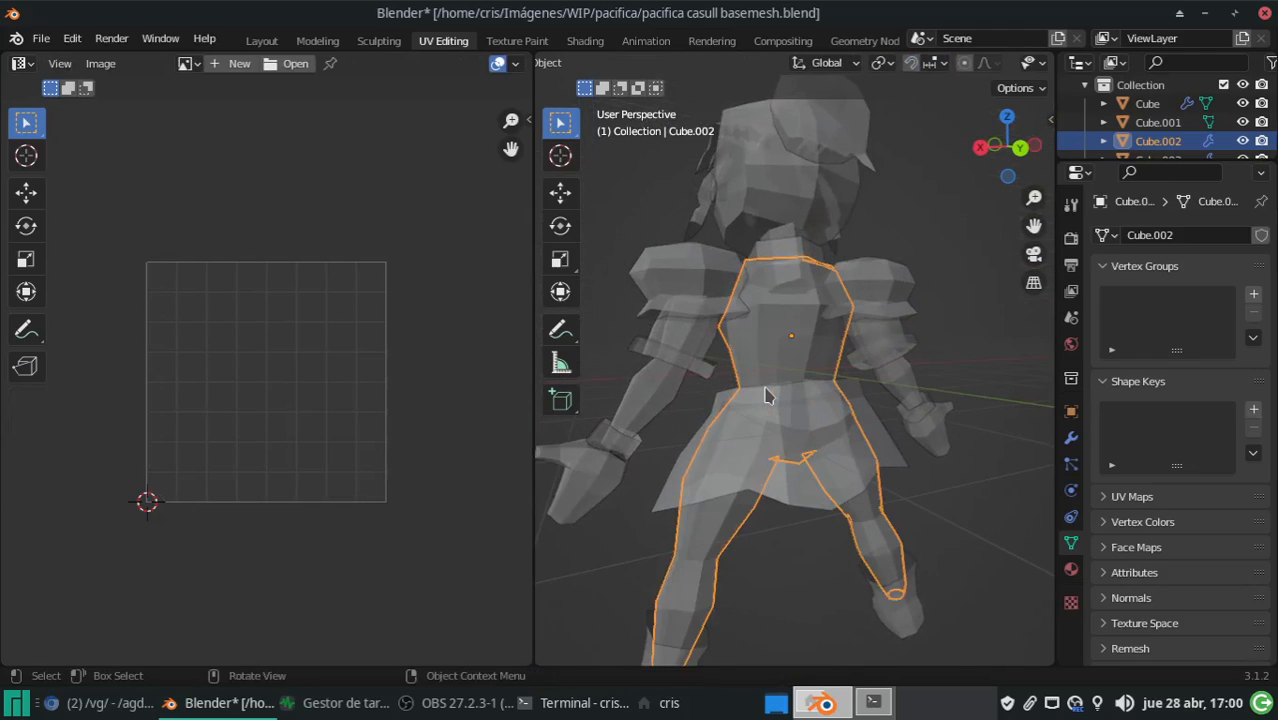
{"action": "left_click", "coordinate": [792, 495]}
{"action": "key", "text": "Tab"}
{"action": "middle_click_drag", "start_coordinate": [716, 393], "coordinate": [818, 368]}
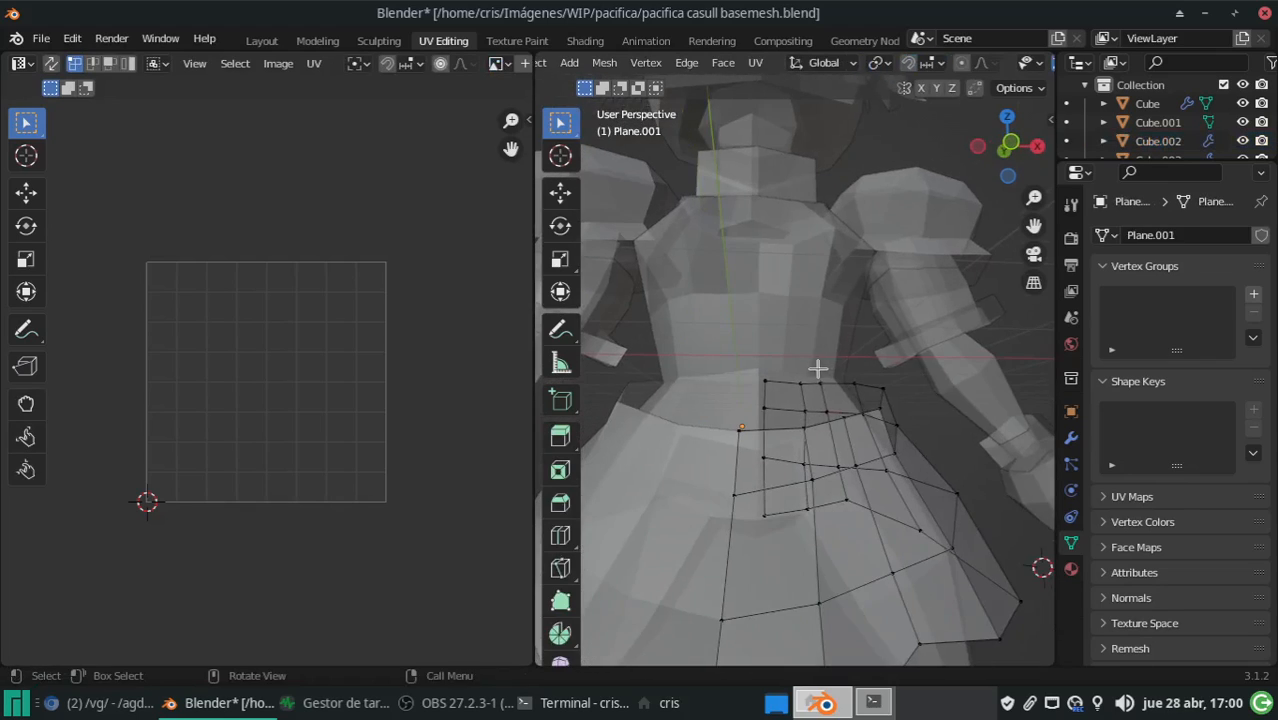
{"action": "scroll", "coordinate": [817, 368], "scroll_direction": "down", "scroll_amount": 4}
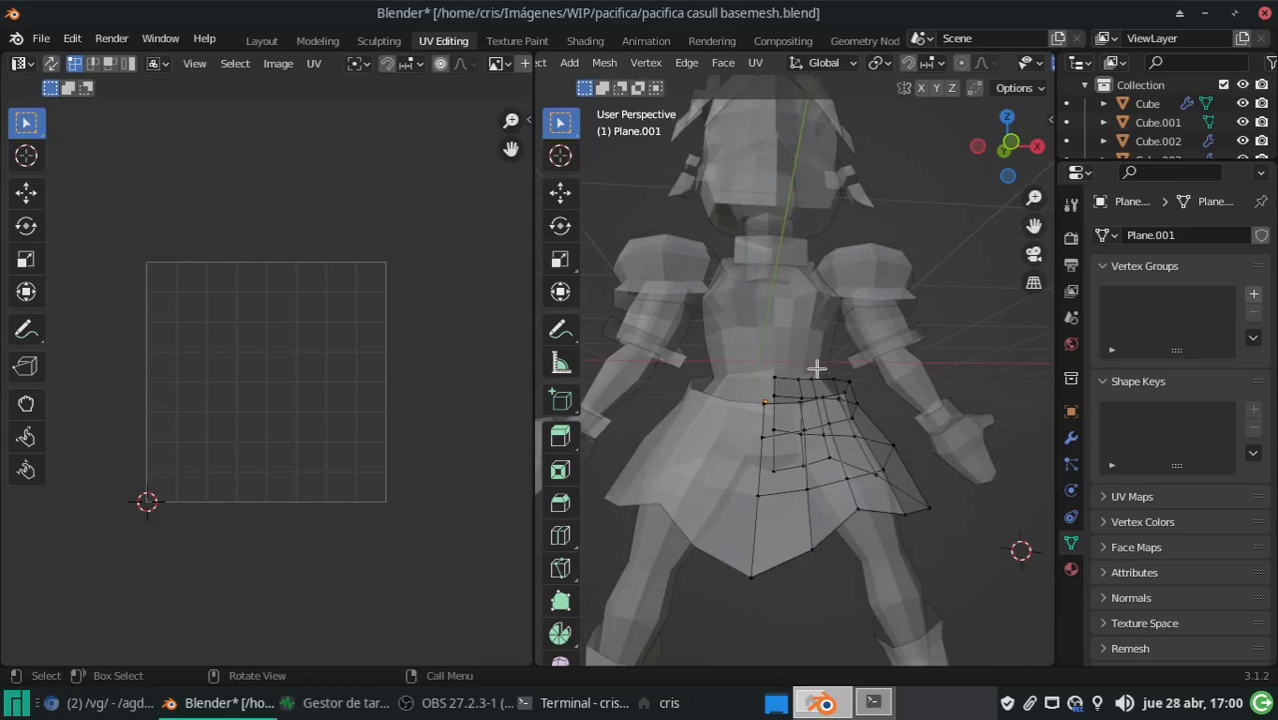
{"action": "scroll", "coordinate": [817, 368], "scroll_direction": "up", "scroll_amount": 2}
{"action": "scroll", "coordinate": [817, 368], "scroll_direction": "down", "scroll_amount": 1}
{"action": "key", "text": "Tab"}
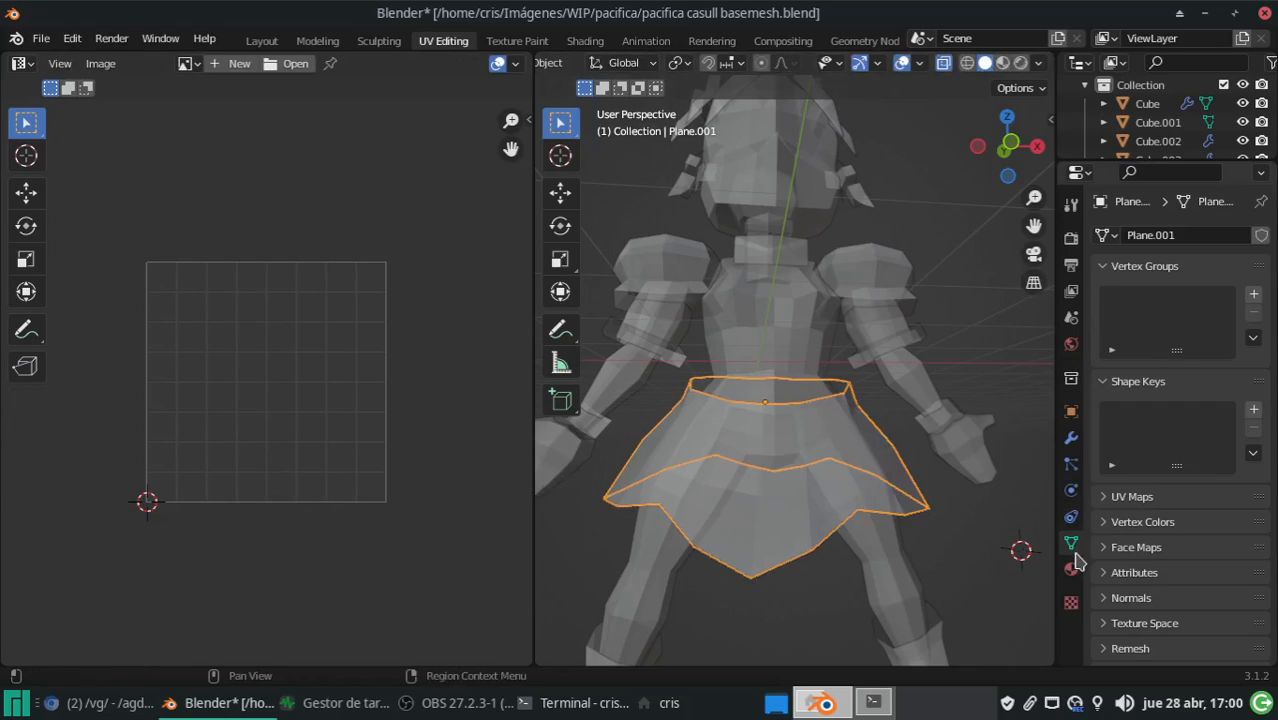
{"action": "left_click", "coordinate": [1071, 439]}
{"action": "left_click", "coordinate": [1218, 268]}
{"action": "left_click", "coordinate": [1192, 287]}
{"action": "key", "text": "ctrl+z"}
{"action": "key", "text": "ctrl+shift+z"}
{"action": "key", "text": "Tab"}
{"action": "key", "text": "ctrl+s"}
Mark a seam down one side of the skirt, from the waistband to the hem
{"action": "middle_click_drag", "start_coordinate": [879, 434], "coordinate": [762, 510]}
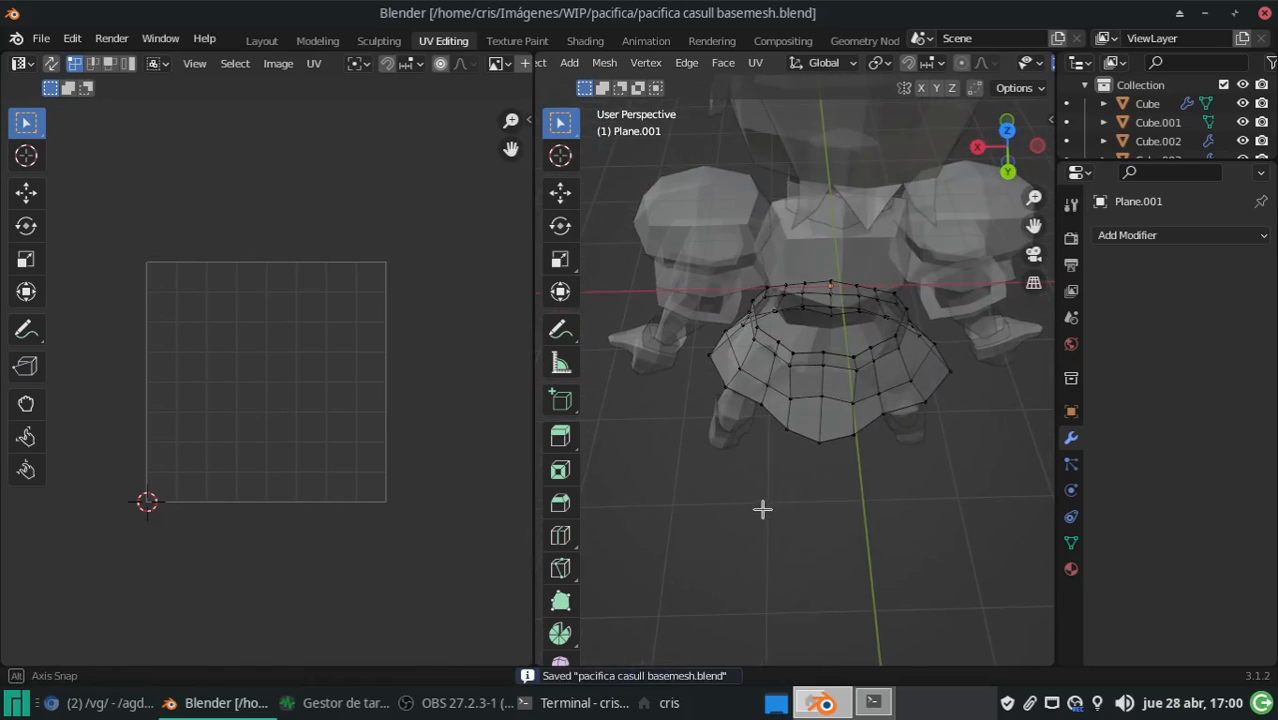
{"action": "left_click", "coordinate": [824, 352]}
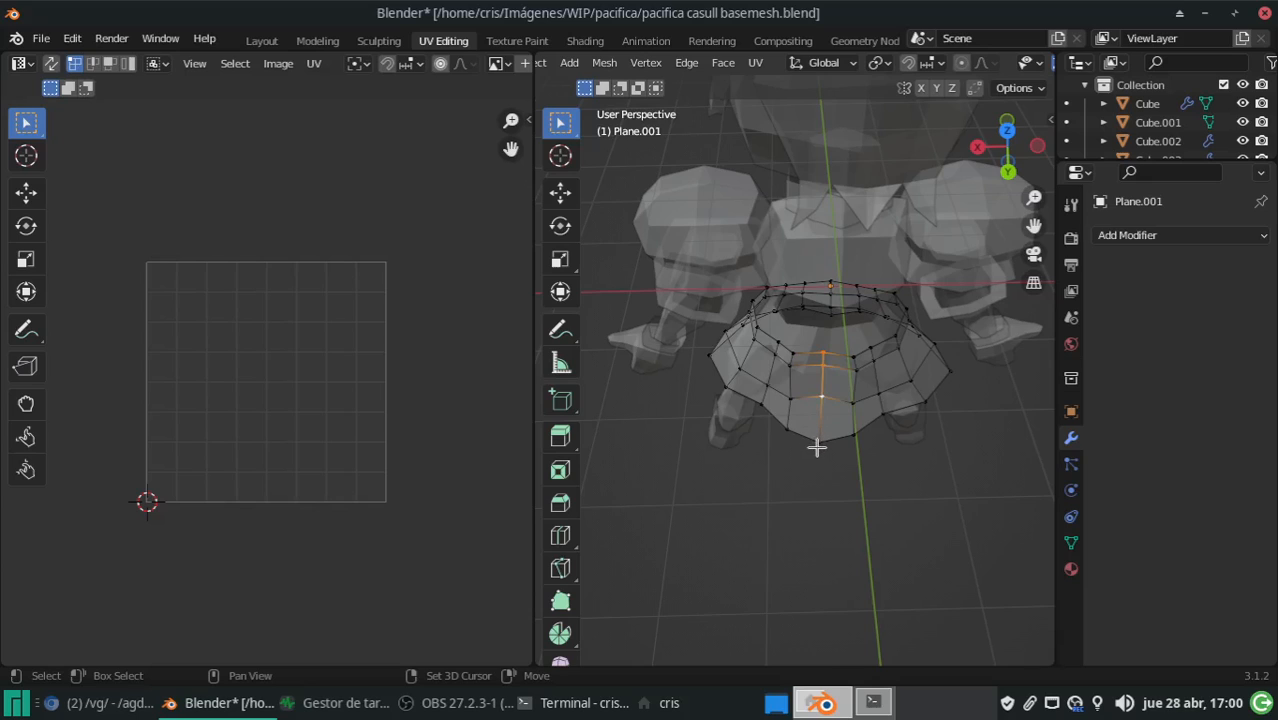
{"action": "middle_click_drag", "start_coordinate": [752, 402], "coordinate": [714, 383]}
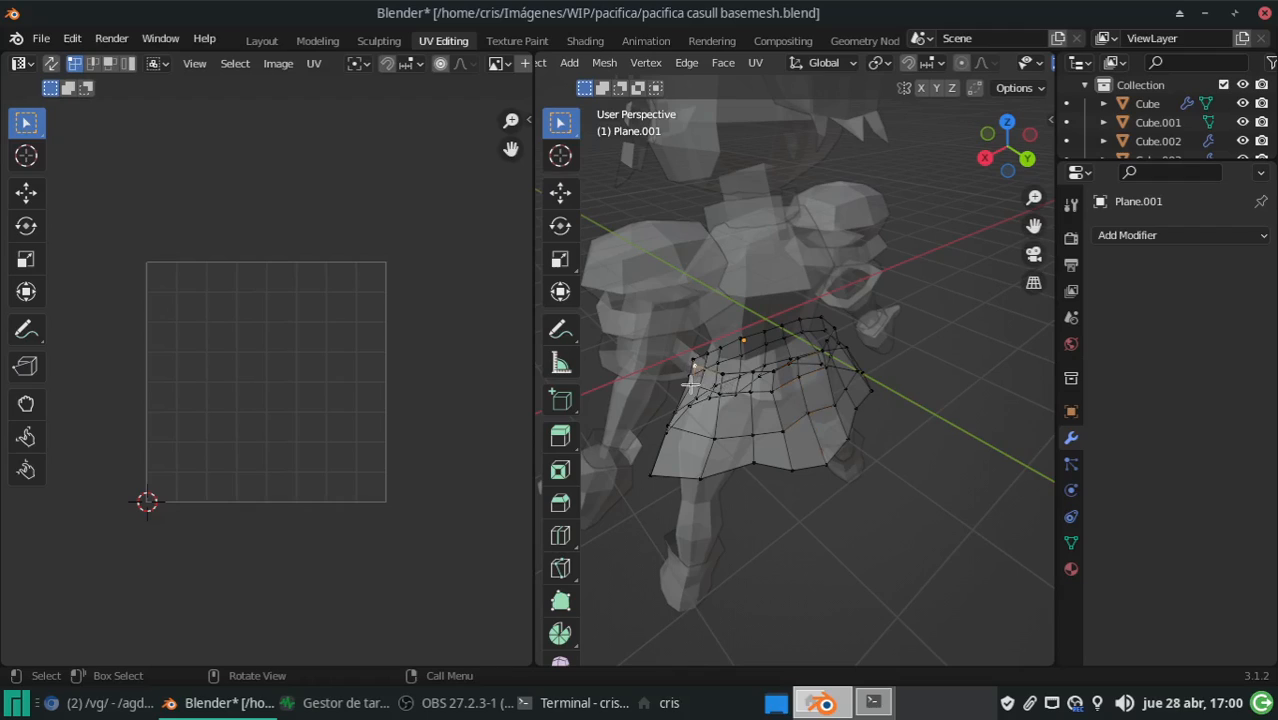
{"action": "middle_click_drag", "start_coordinate": [668, 423], "coordinate": [661, 461]}
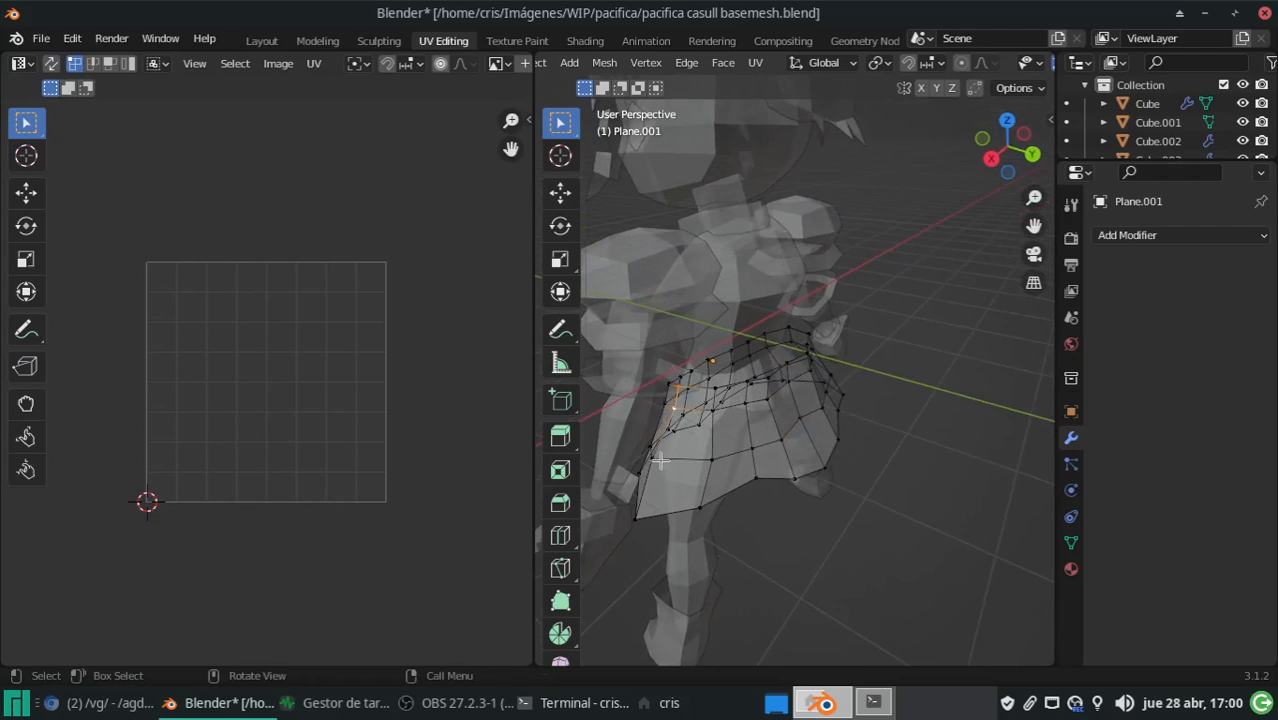
{"action": "middle_click_drag", "start_coordinate": [639, 521], "coordinate": [727, 442]}
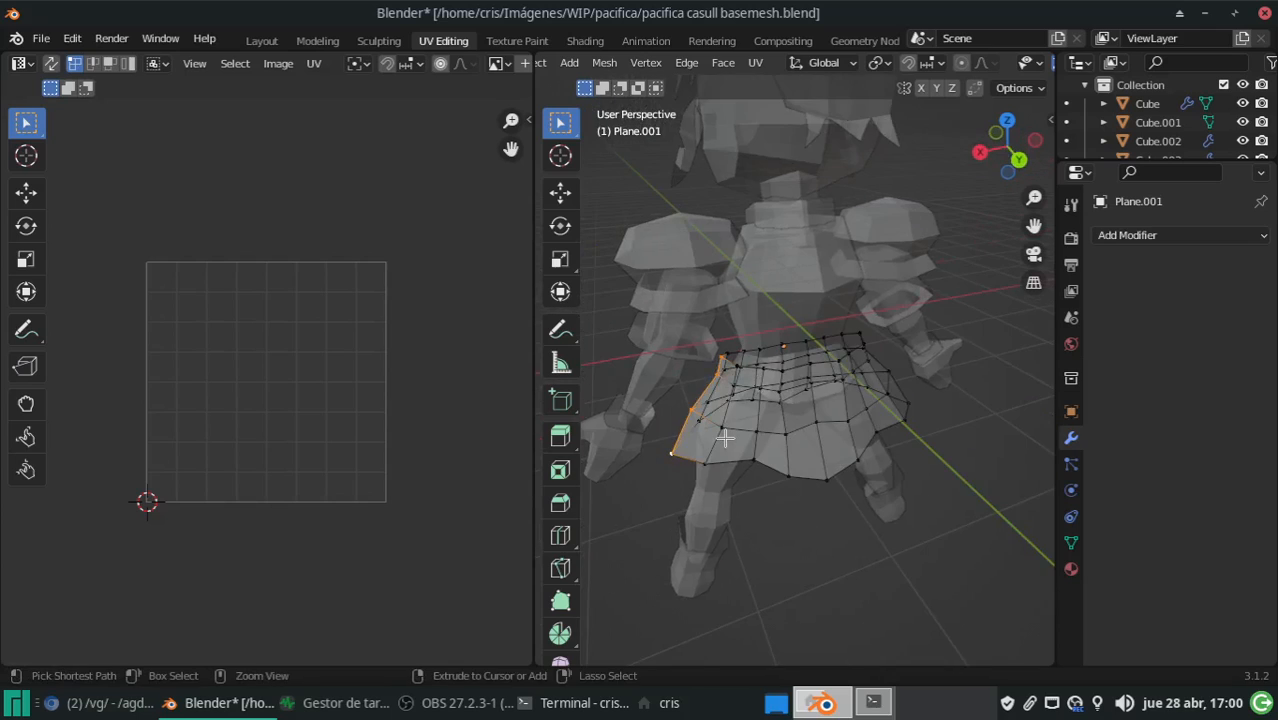
{"action": "key", "text": "ctrl+e"}
{"action": "left_click", "coordinate": [727, 441]}
Mark a matching seam down the opposite side of the skirt, from the waistband to the hem
{"action": "middle_click_drag", "start_coordinate": [913, 399], "coordinate": [785, 380]}
{"action": "middle_click_drag", "start_coordinate": [698, 382], "coordinate": [743, 403]}
{"action": "left_click", "coordinate": [746, 408]}
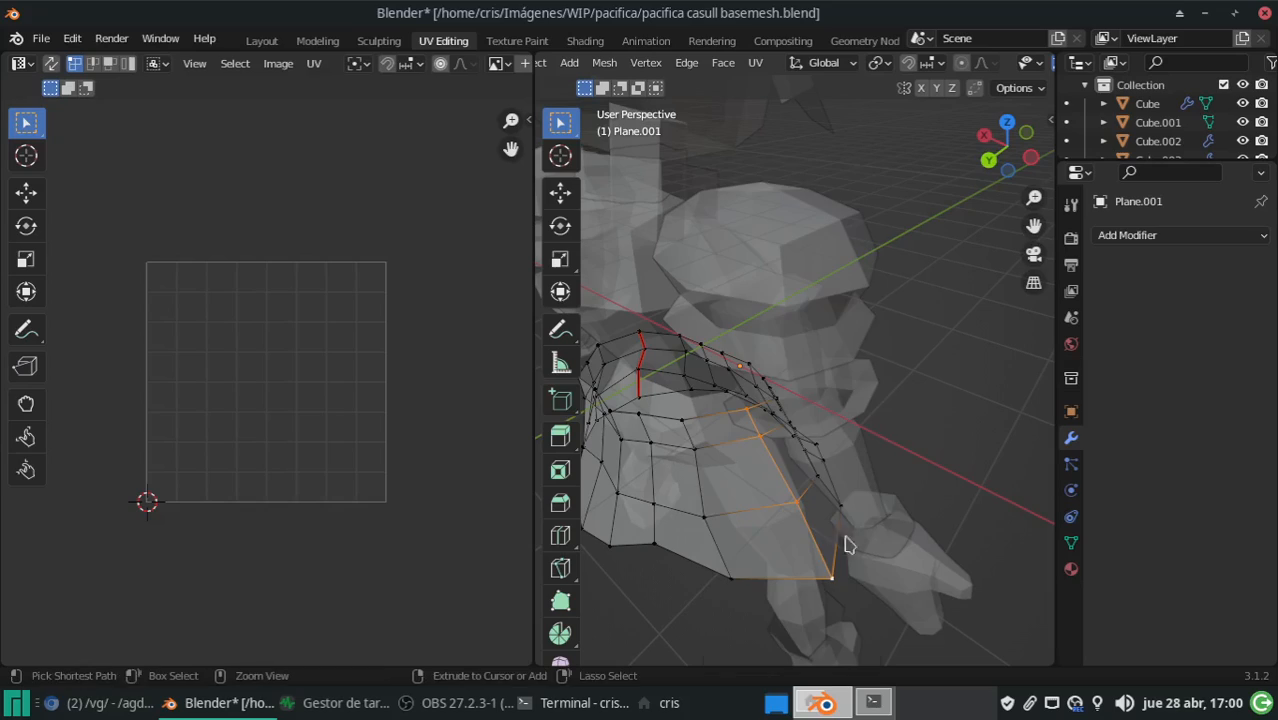
{"action": "key", "text": "ctrl+e"}
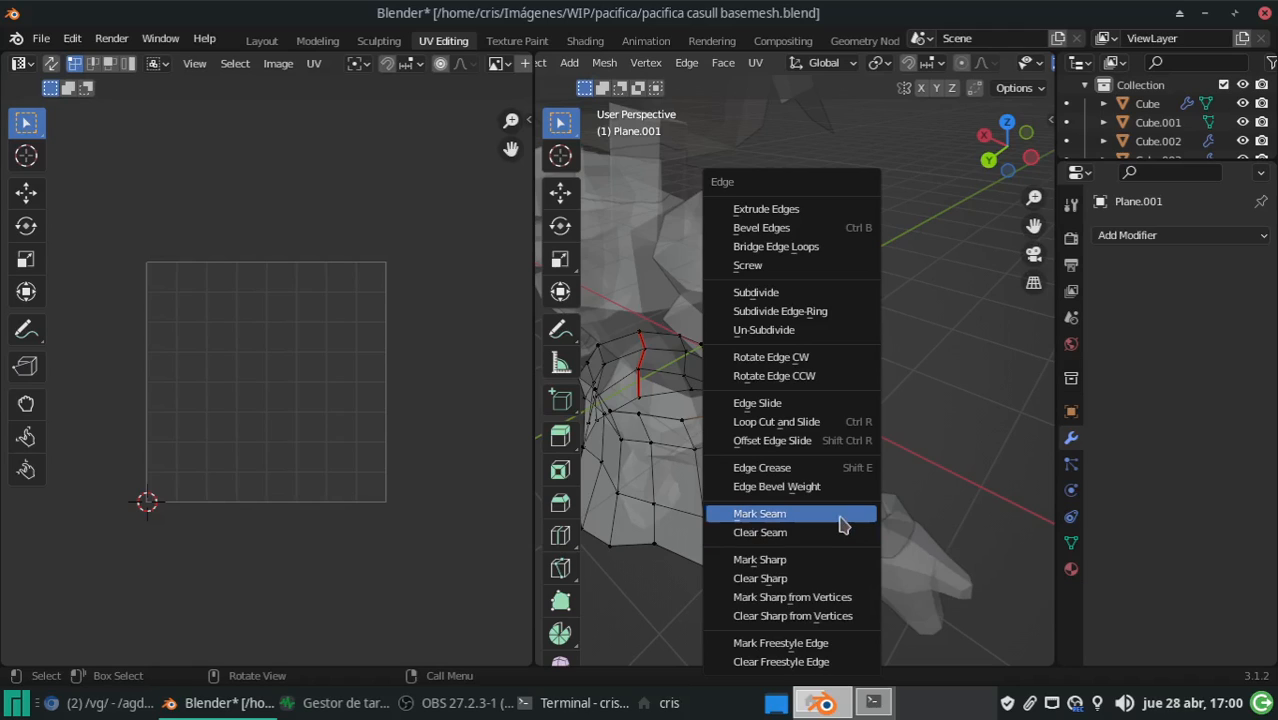
{"action": "left_click", "coordinate": [841, 514]}
{"action": "scroll", "coordinate": [795, 488], "scroll_direction": "down", "scroll_amount": 4}
{"action": "middle_click_drag", "start_coordinate": [793, 488], "coordinate": [850, 470]}
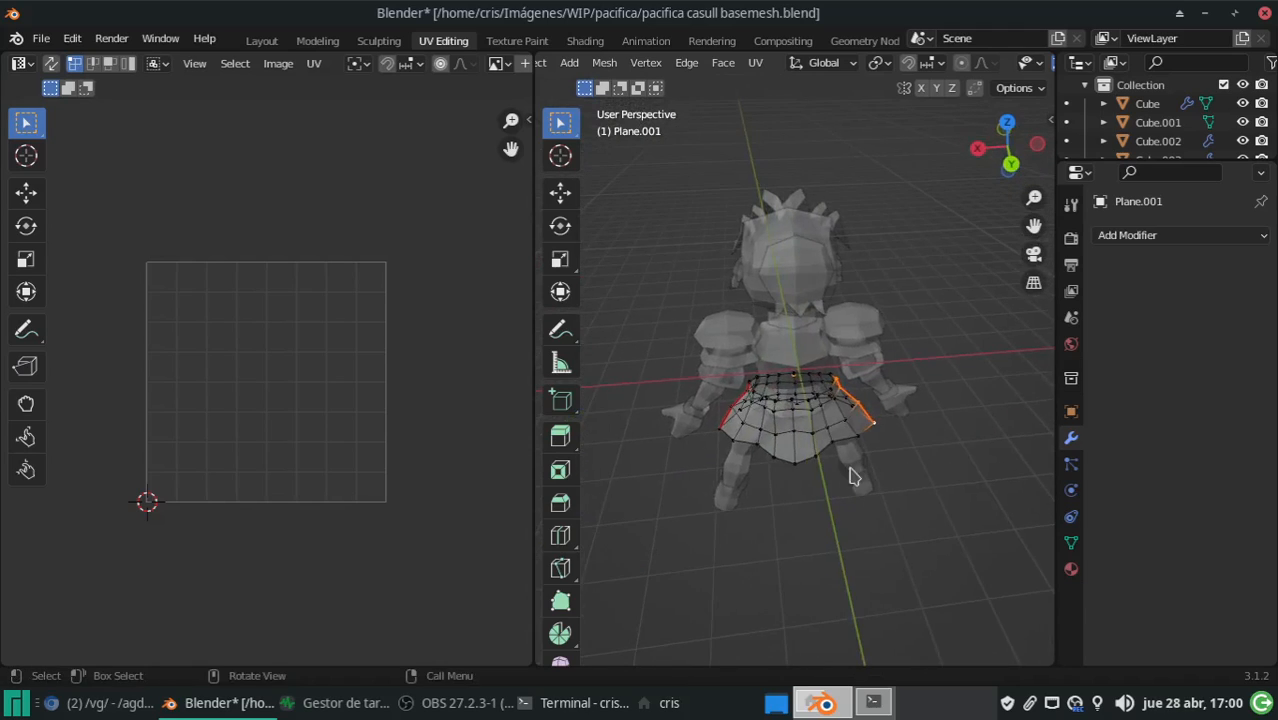
Try to apply all transforms to every object of the character
{"action": "key", "text": "Tab"}
{"action": "key", "text": "a"}
{"action": "key", "text": "ctrl+s"}
{"action": "key", "text": "ctrl+a"}
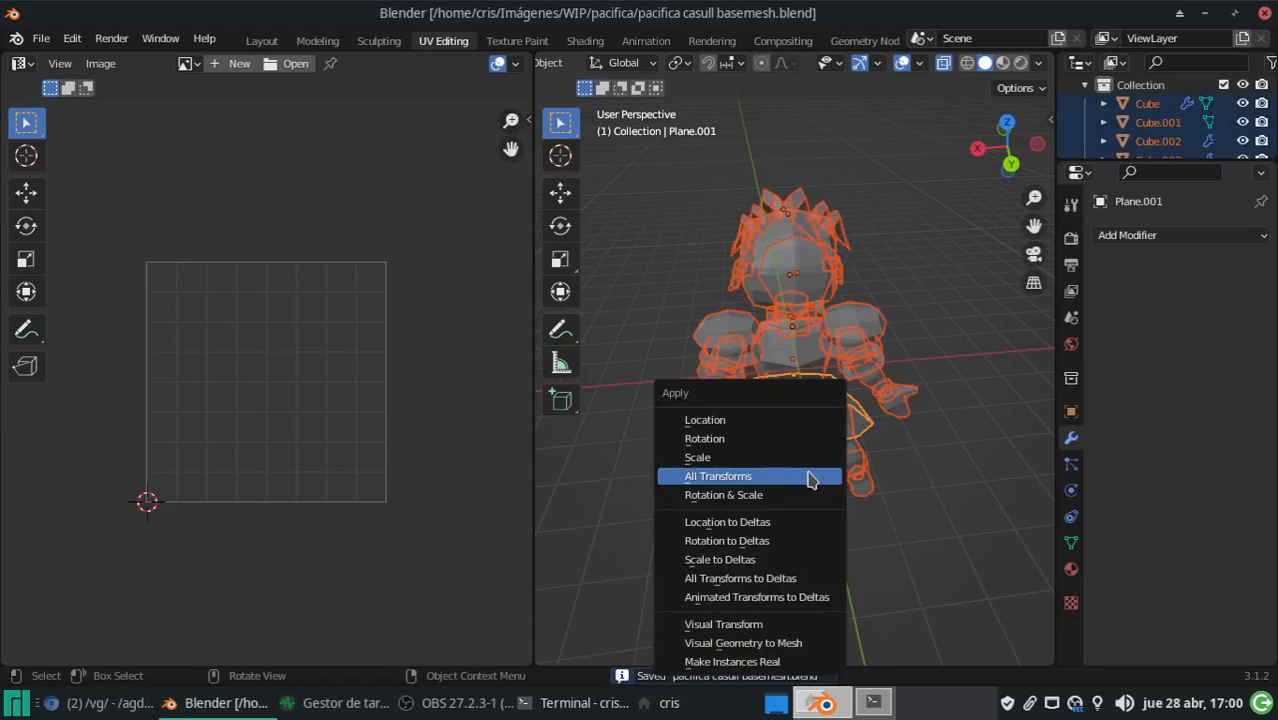
{"action": "left_click", "coordinate": [811, 480]}
{"action": "key", "text": "ctrl+z"}
{"action": "middle_click_drag", "start_coordinate": [729, 467], "coordinate": [810, 432]}
Save the file and unwrap the entire skirt mesh with Unwrap
{"action": "key", "text": "ctrl+s"}
{"action": "scroll", "coordinate": [810, 432], "scroll_direction": "up", "scroll_amount": 4}
{"action": "key", "text": "Tab"}
{"action": "key", "text": "Tab"}
{"action": "left_click", "coordinate": [786, 462]}
{"action": "key", "text": "Tab"}
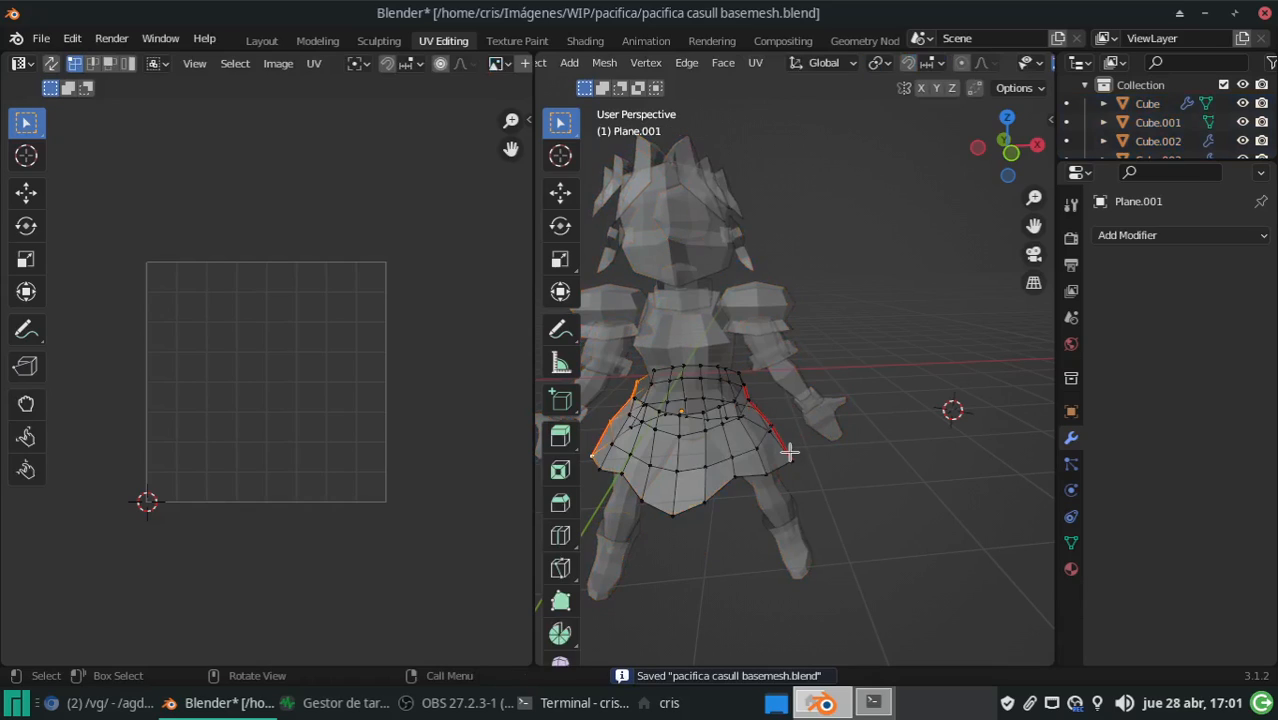
{"action": "key", "text": "a"}
{"action": "key", "text": "u"}
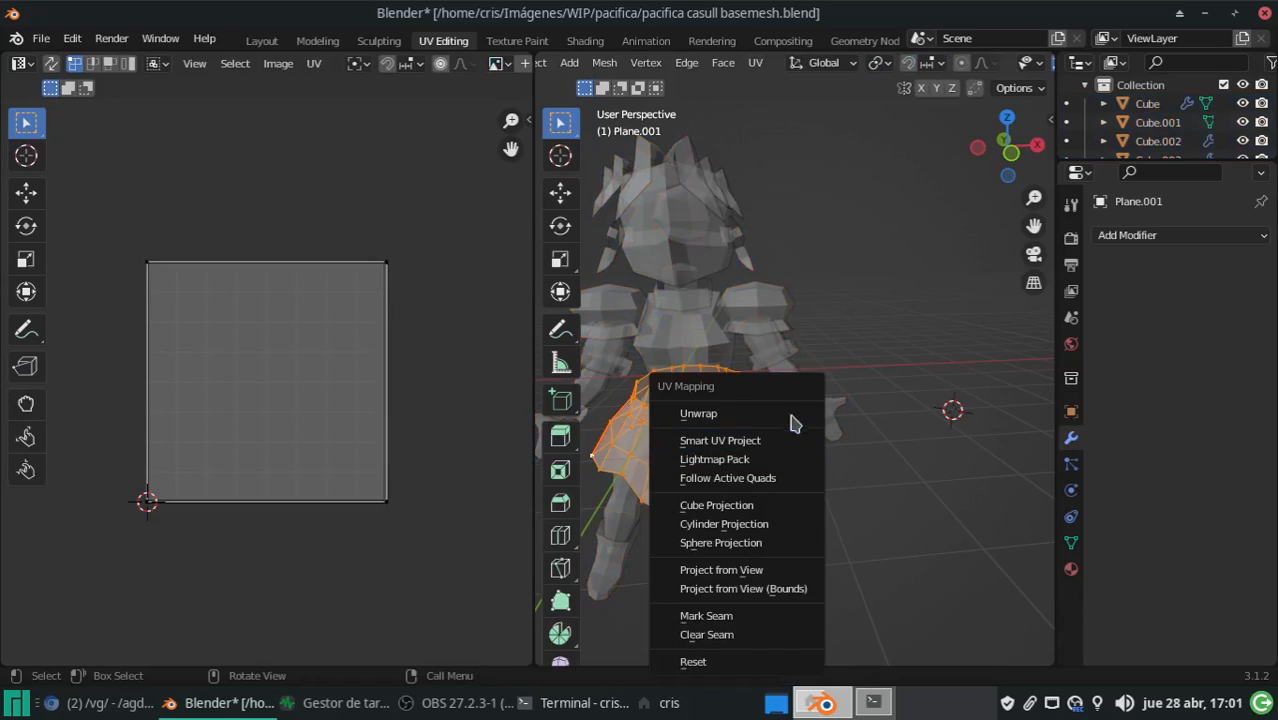
{"action": "left_click", "coordinate": [792, 410]}
{"action": "middle_click_drag", "start_coordinate": [749, 408], "coordinate": [780, 400]}
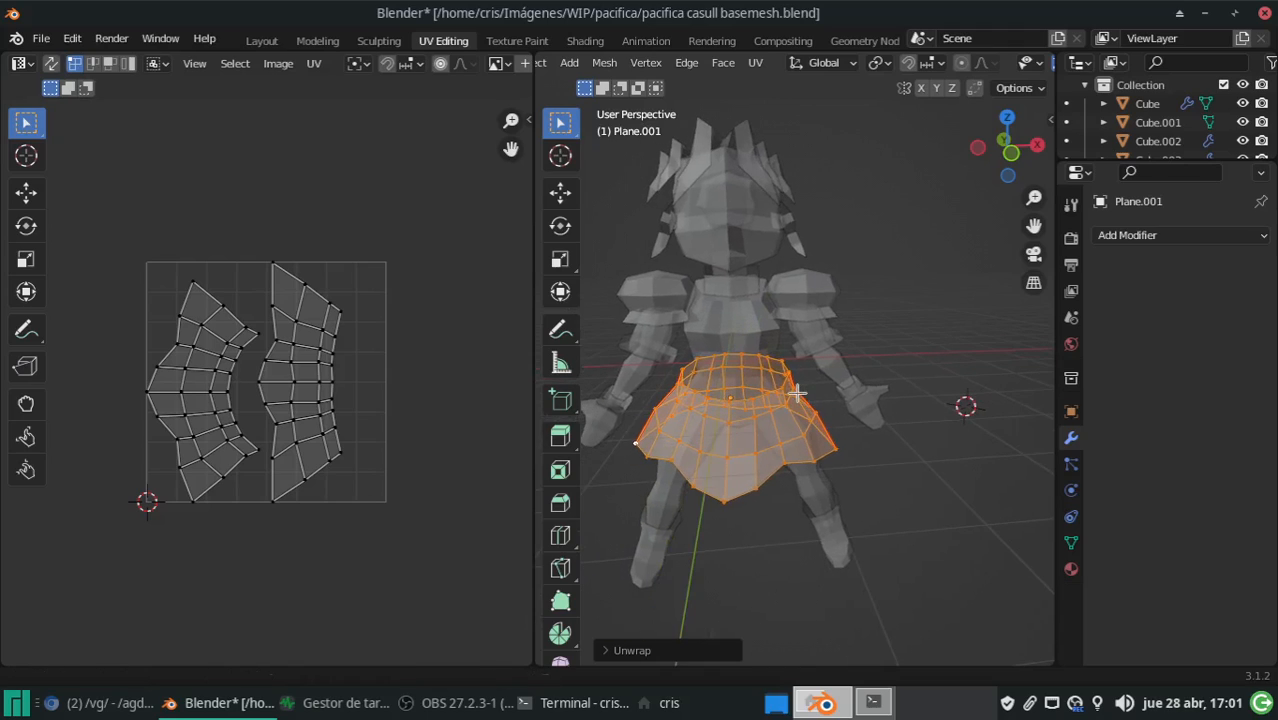
Check the body mesh's UV layout and look over the neighbouring parts of the character
{"action": "key", "text": "Tab"}
{"action": "left_click", "coordinate": [742, 386]}
{"action": "key", "text": "Tab"}
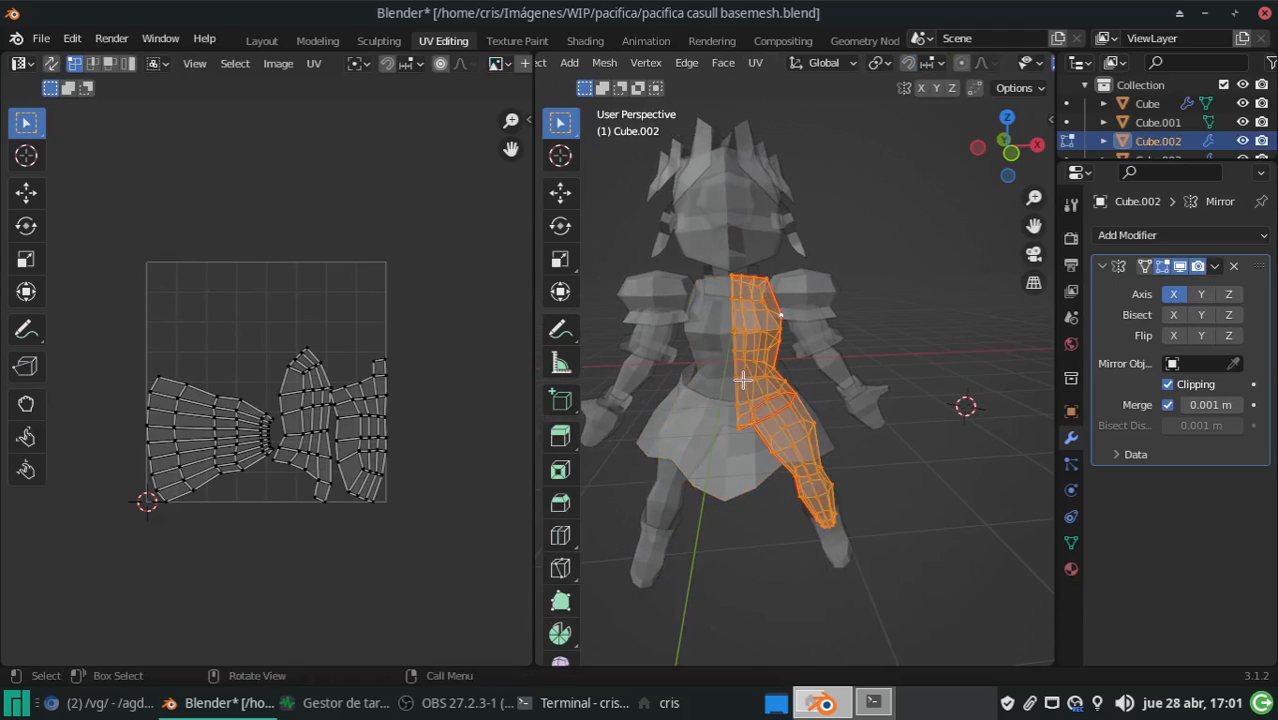
{"action": "key", "text": "Tab"}
{"action": "left_click", "coordinate": [845, 562]}
{"action": "key", "text": "Tab"}
{"action": "key", "text": "Tab"}
{"action": "left_click", "coordinate": [807, 474]}
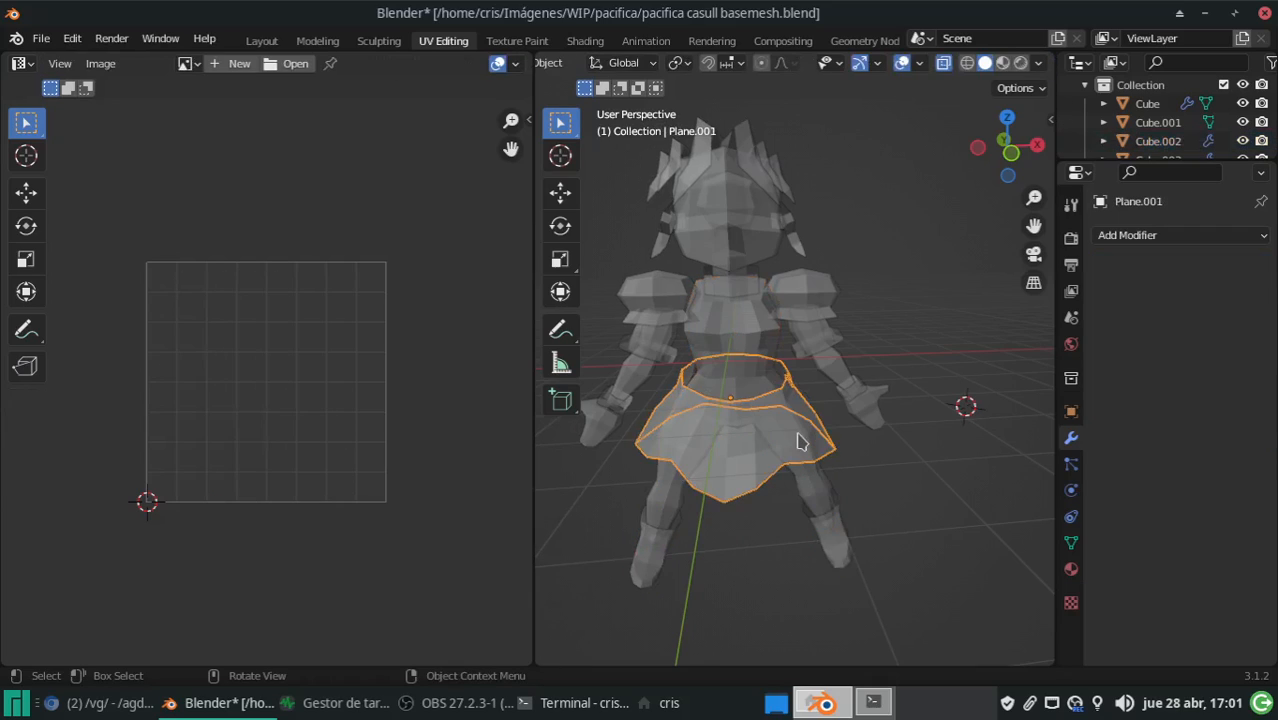
{"action": "left_click", "coordinate": [762, 388]}
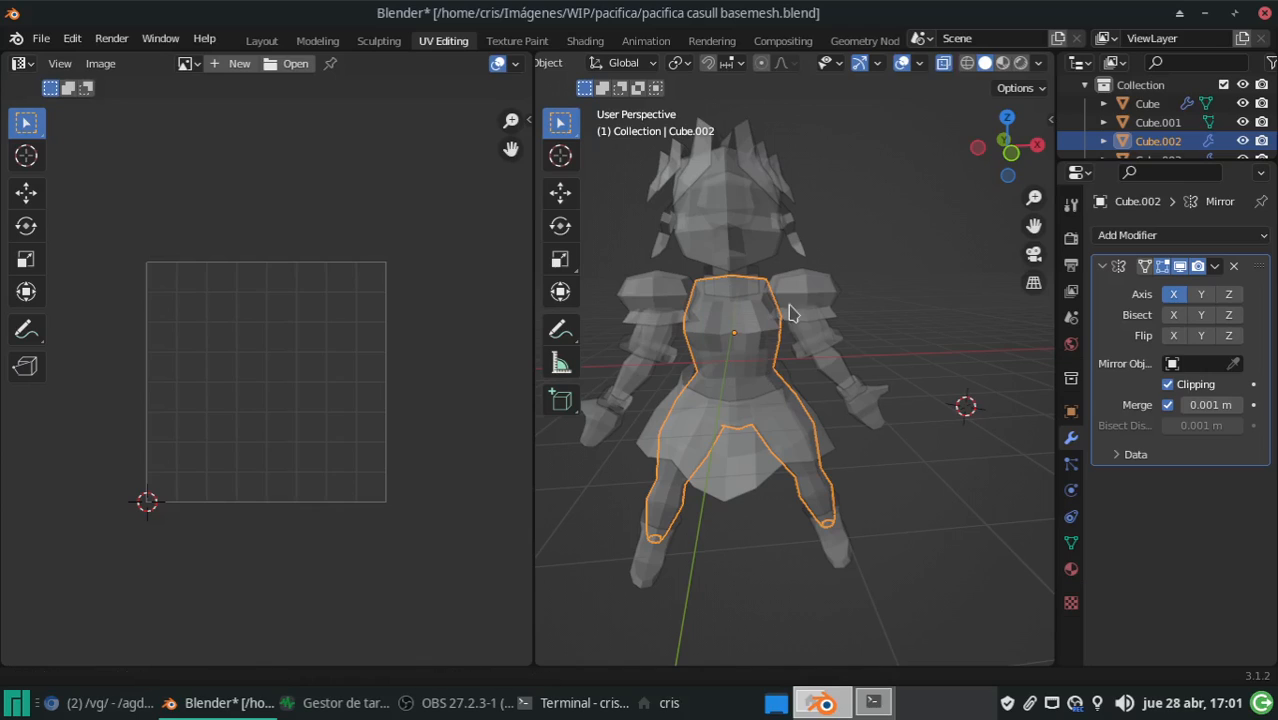
Mark a seam along the hand mesh, from the wrist opening to the tip of the thumb
{"action": "middle_click_drag", "start_coordinate": [787, 308], "coordinate": [826, 337]}
{"action": "scroll", "coordinate": [863, 378], "scroll_direction": "up", "scroll_amount": 10}
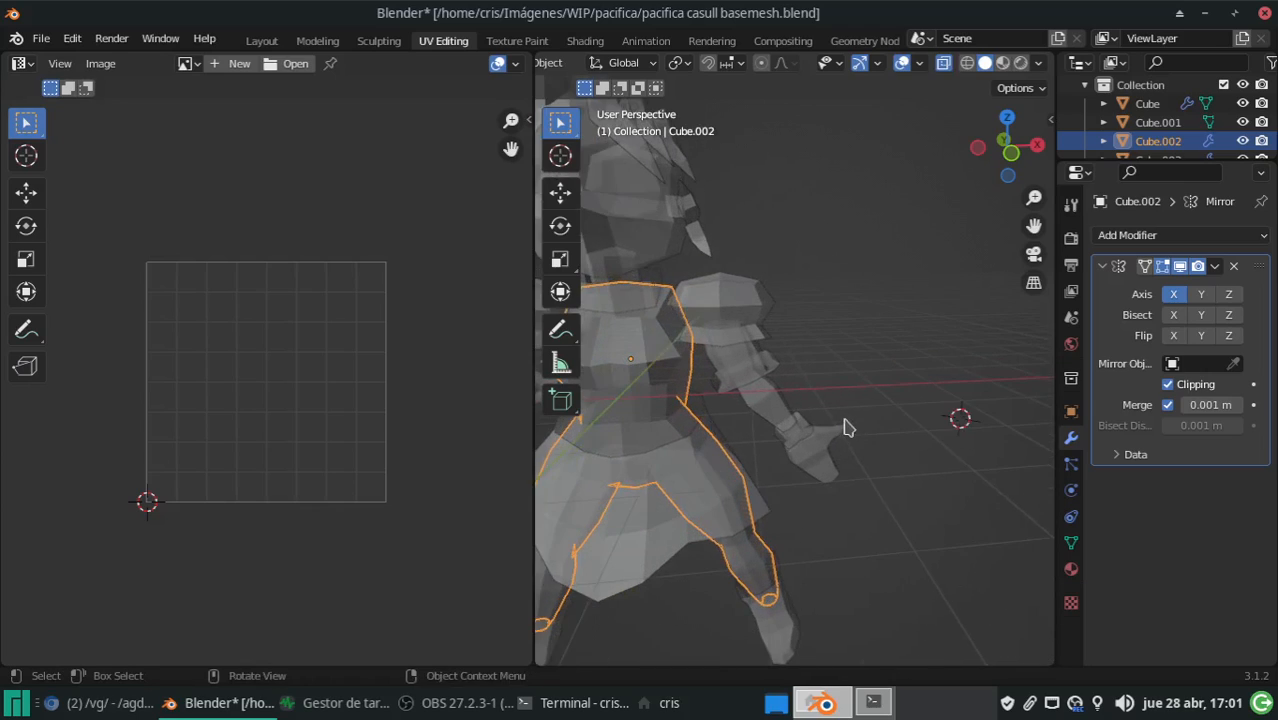
{"action": "middle_click_drag", "start_coordinate": [777, 495], "coordinate": [779, 348], "text": "shift"}
{"action": "left_click", "coordinate": [763, 369]}
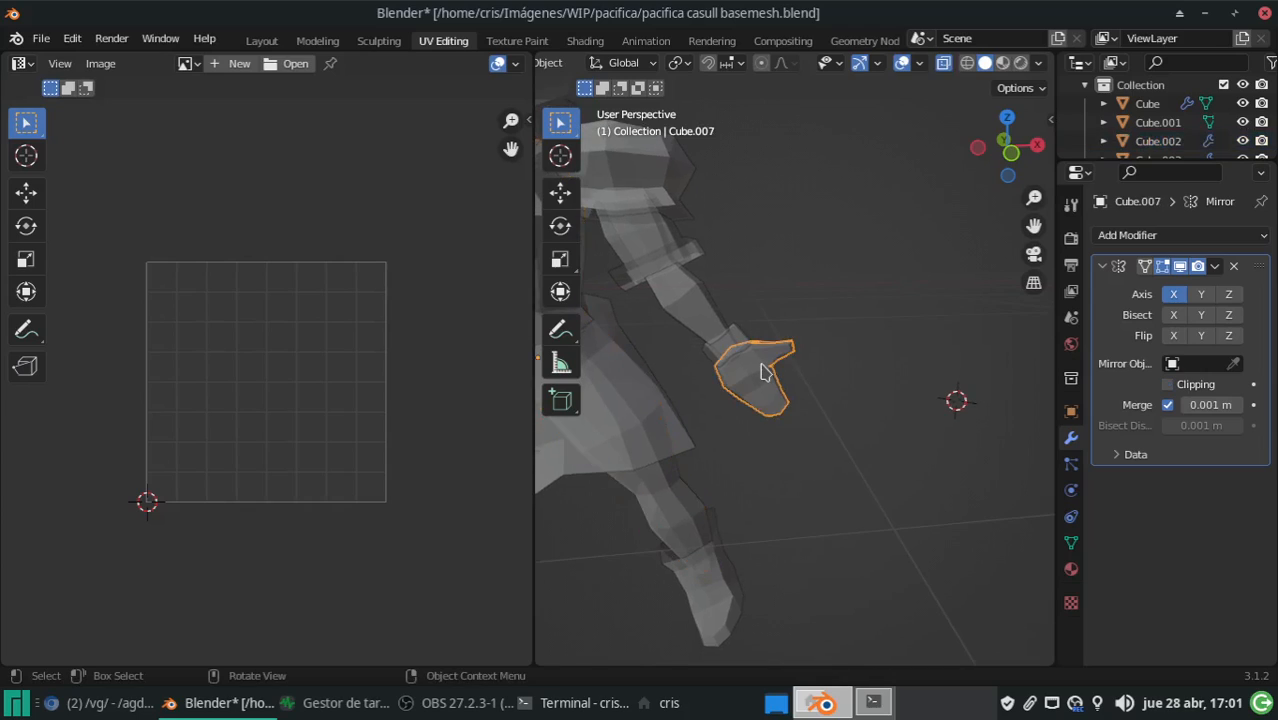
{"action": "key", "text": "Tab"}
{"action": "scroll", "coordinate": [803, 402], "scroll_direction": "up", "scroll_amount": 1}
{"action": "scroll", "coordinate": [803, 402], "scroll_direction": "up", "scroll_amount": 1}
{"action": "mouse_move", "coordinate": [798, 394]}
{"action": "middle_mouse_down"}
{"action": "mouse_move", "coordinate": [827, 425]}
{"action": "mouse_move", "coordinate": [840, 421]}
{"action": "mouse_move", "coordinate": [864, 459]}
{"action": "mouse_move", "coordinate": [842, 471]}
{"action": "mouse_move", "coordinate": [798, 414]}
{"action": "mouse_move", "coordinate": [861, 374]}
{"action": "mouse_move", "coordinate": [804, 399]}
{"action": "middle_mouse_up"}
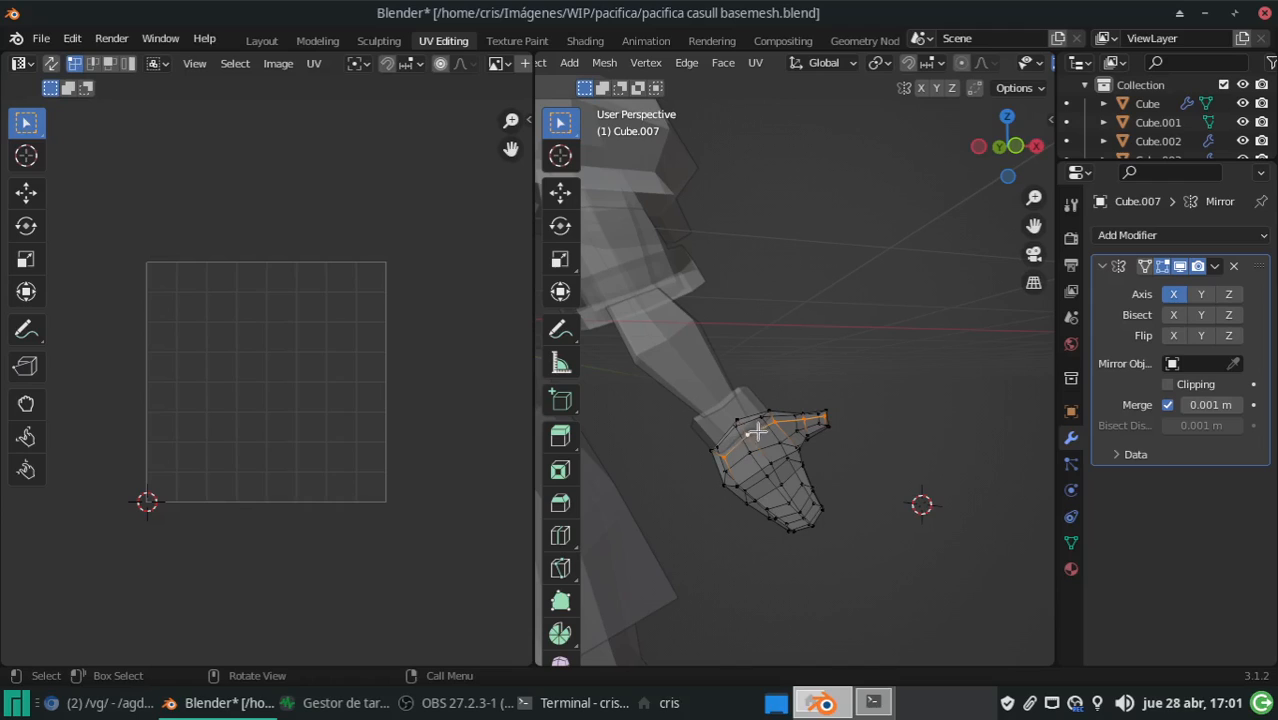
{"action": "middle_click_drag", "start_coordinate": [797, 404], "coordinate": [777, 423]}
{"action": "key", "text": "ctrl+e"}
{"action": "left_click", "coordinate": [773, 432]}
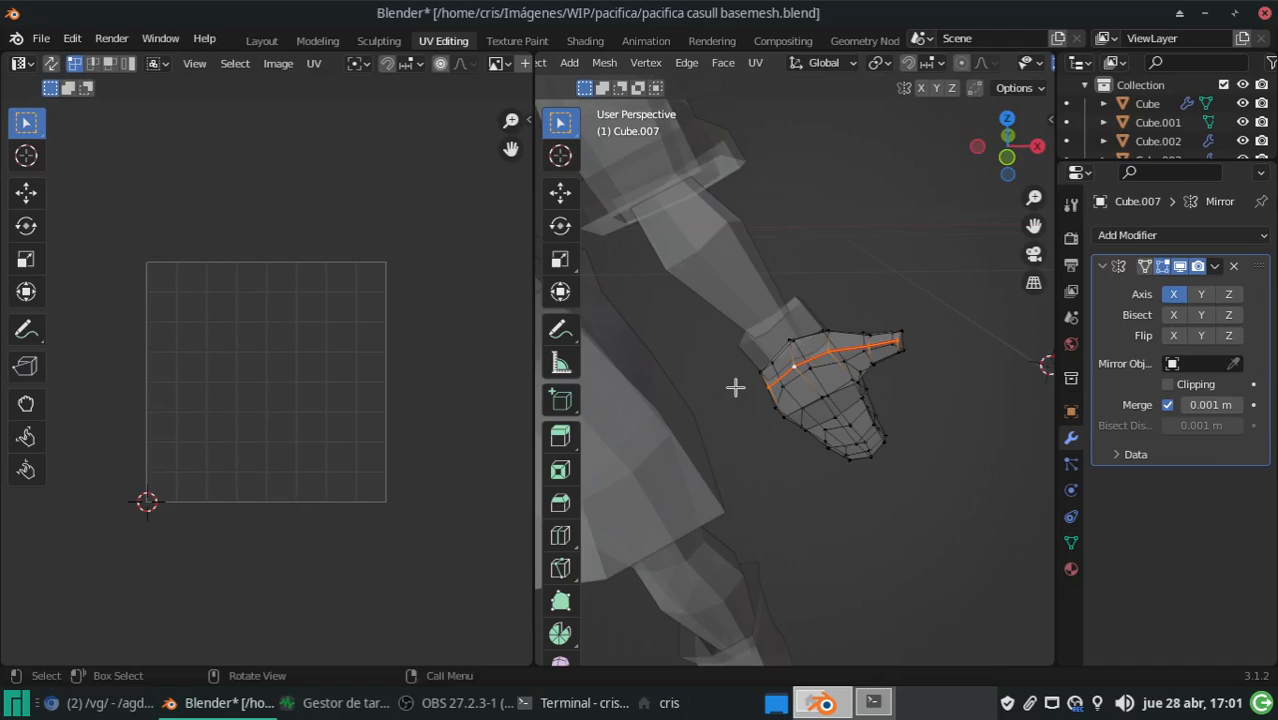
Mark seams along the thumb side of the wrist opening and over the base of the thumb
{"action": "middle_click_drag", "start_coordinate": [736, 382], "coordinate": [822, 419]}
{"action": "middle_click_drag", "start_coordinate": [704, 411], "coordinate": [840, 418]}
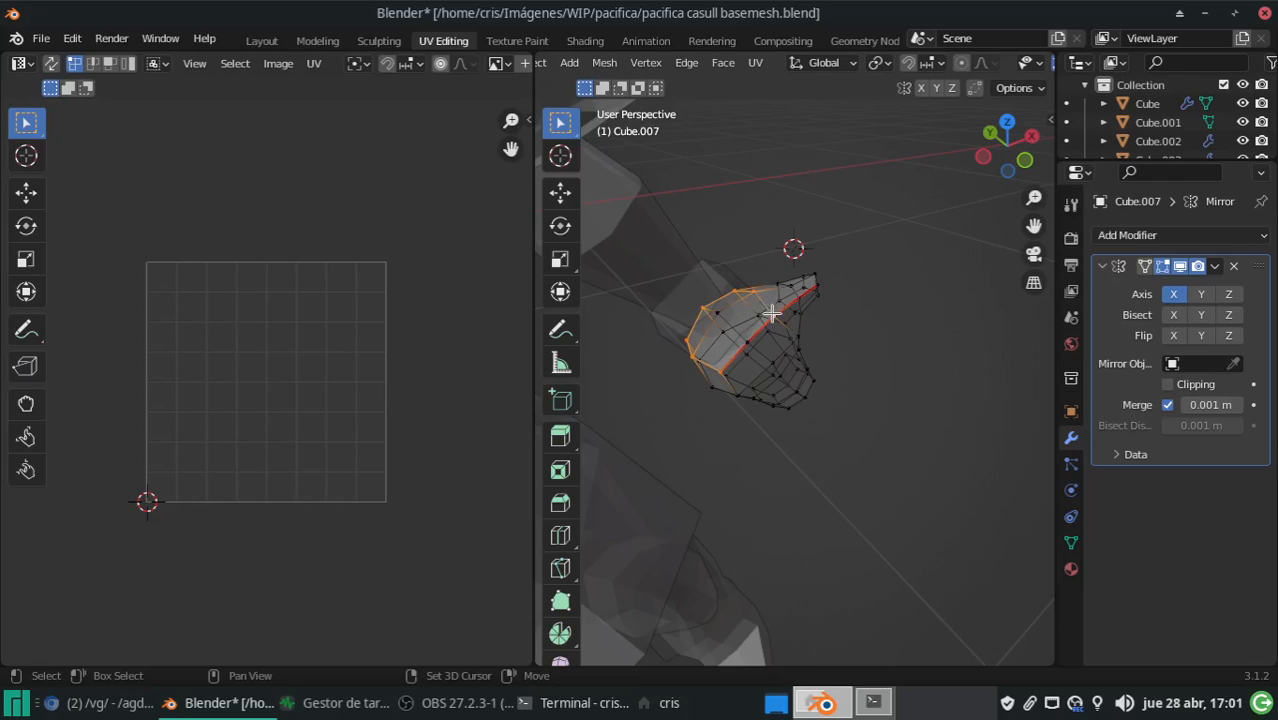
{"action": "middle_click_drag", "start_coordinate": [842, 288], "coordinate": [654, 334]}
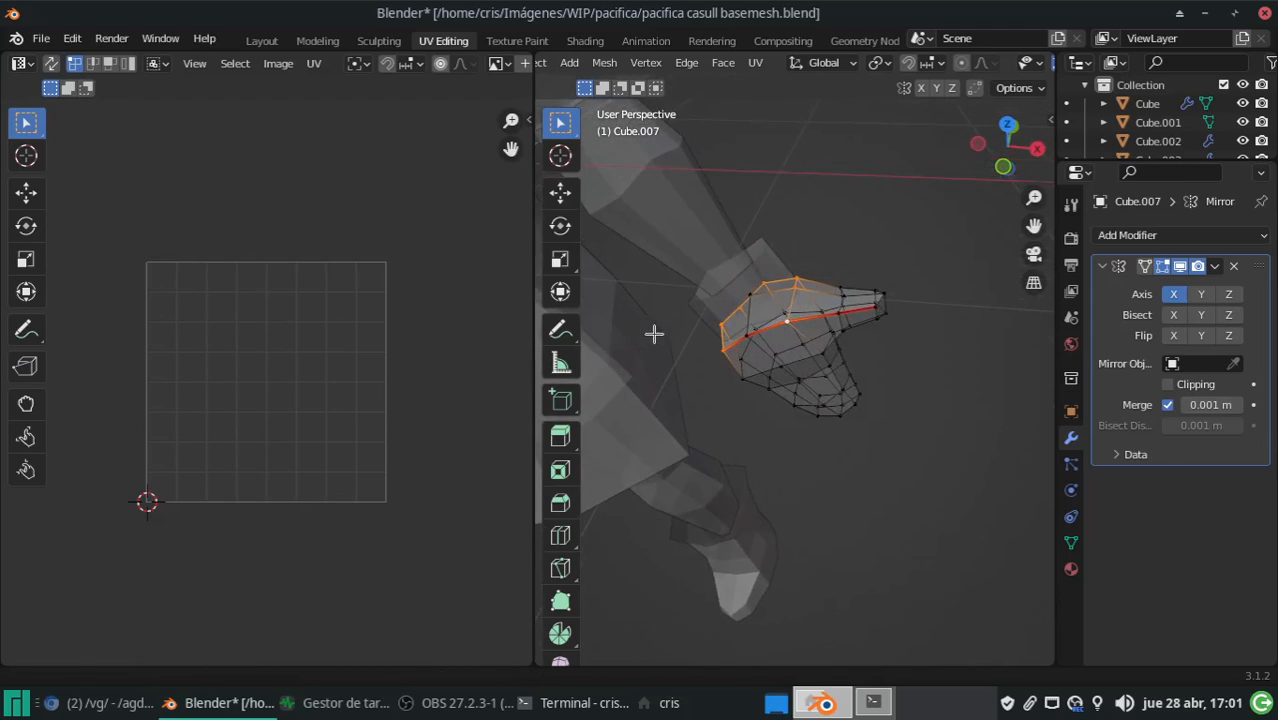
{"action": "key", "text": "ctrl+e"}
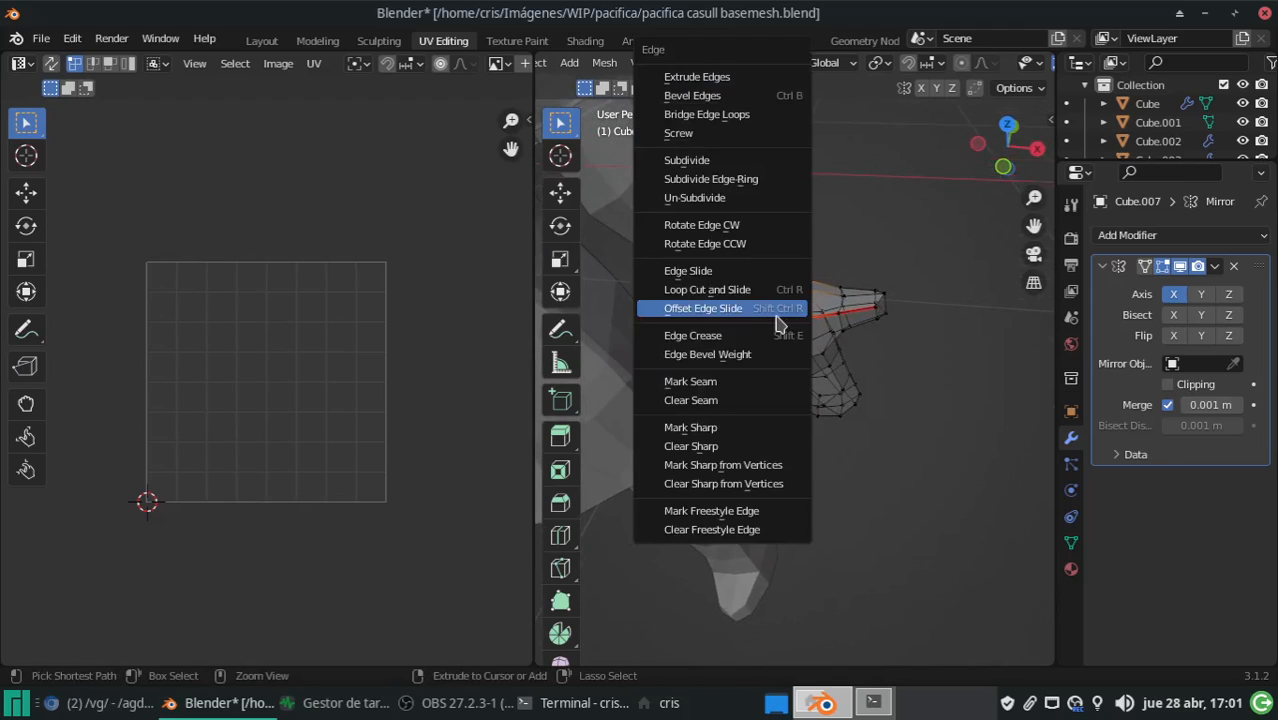
{"action": "left_click", "coordinate": [760, 384]}
{"action": "middle_click_drag", "start_coordinate": [844, 342], "coordinate": [774, 411]}
{"action": "key", "text": "ctrl+e"}
{"action": "left_click", "coordinate": [765, 408]}
Mark the edges around the tip of the thumb as seams
{"action": "middle_click_drag", "start_coordinate": [832, 375], "coordinate": [788, 408]}
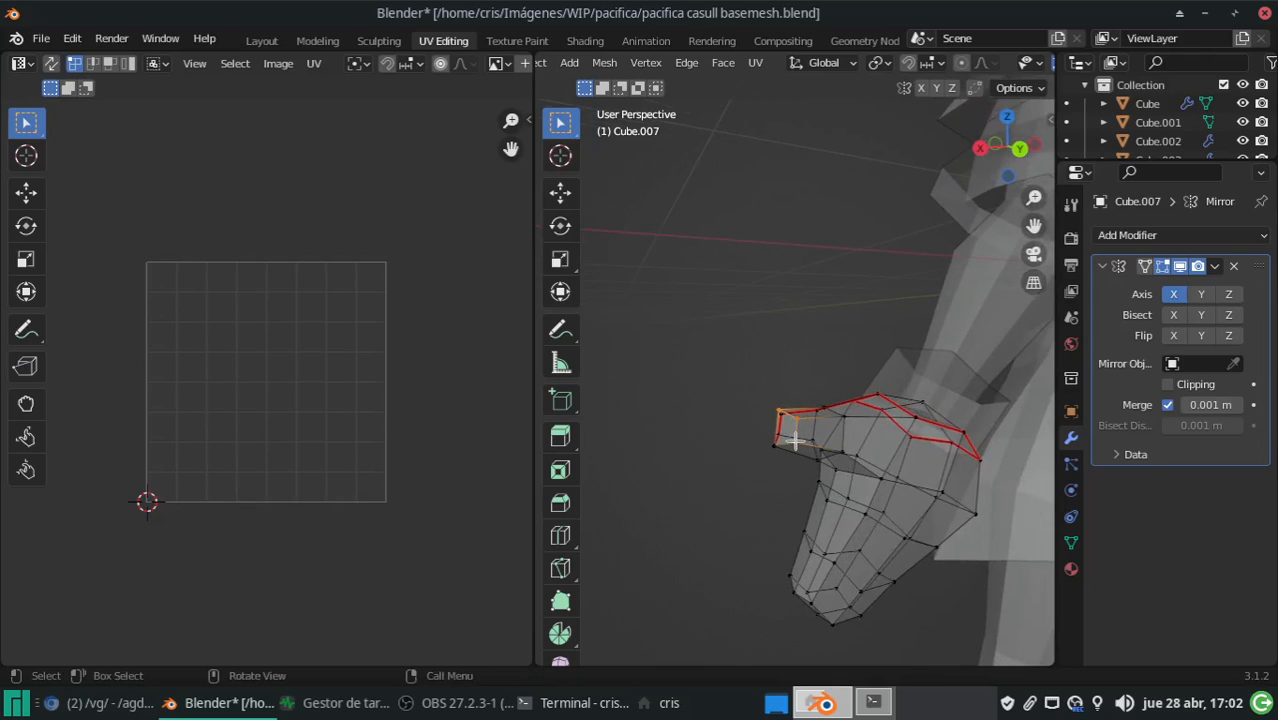
{"action": "key", "text": "ctrl+e"}
{"action": "left_click", "coordinate": [795, 441]}
{"action": "mouse_move", "coordinate": [795, 441]}
{"action": "middle_mouse_down"}
{"action": "mouse_move", "coordinate": [941, 428]}
{"action": "mouse_move", "coordinate": [794, 451]}
{"action": "mouse_move", "coordinate": [790, 491]}
{"action": "mouse_move", "coordinate": [794, 457]}
{"action": "middle_mouse_up"}
{"action": "key", "text": "ctrl+e"}
{"action": "left_click", "coordinate": [793, 434]}
{"action": "middle_click_drag", "start_coordinate": [793, 434], "coordinate": [738, 453]}
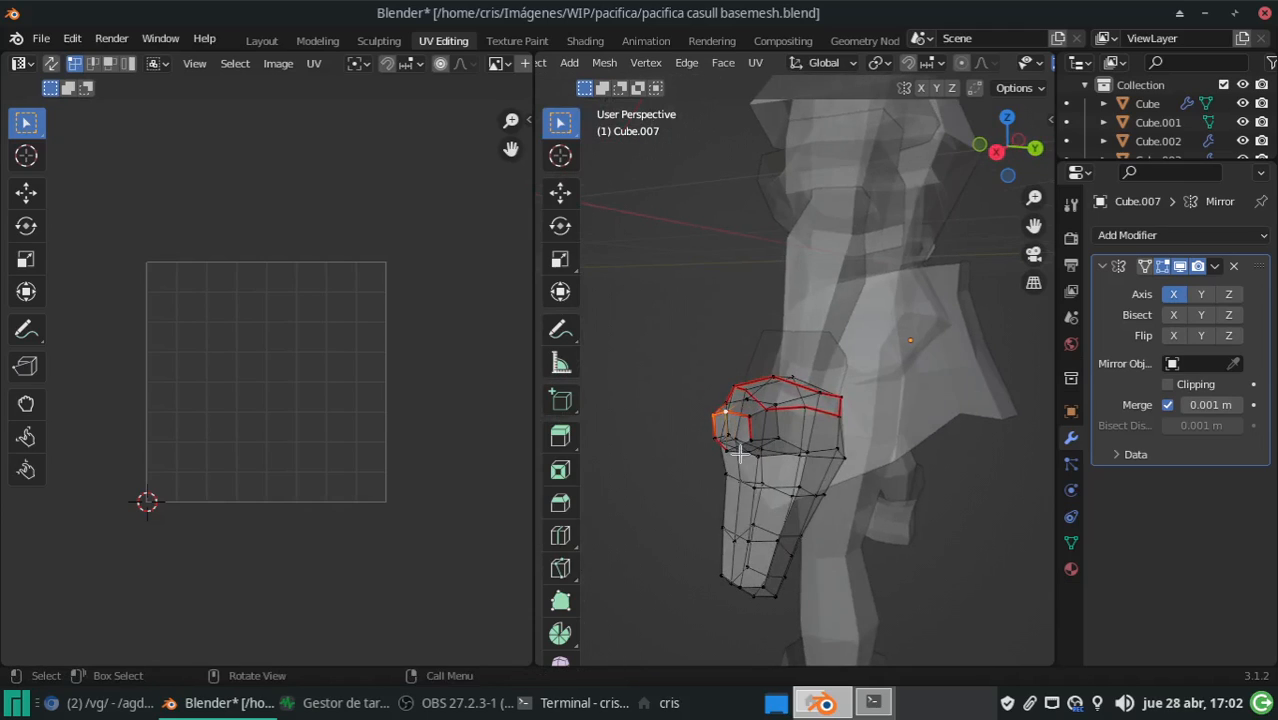
{"action": "key", "text": "ctrl+e"}
{"action": "left_click", "coordinate": [757, 437]}
{"action": "middle_click_drag", "start_coordinate": [757, 437], "coordinate": [782, 459]}
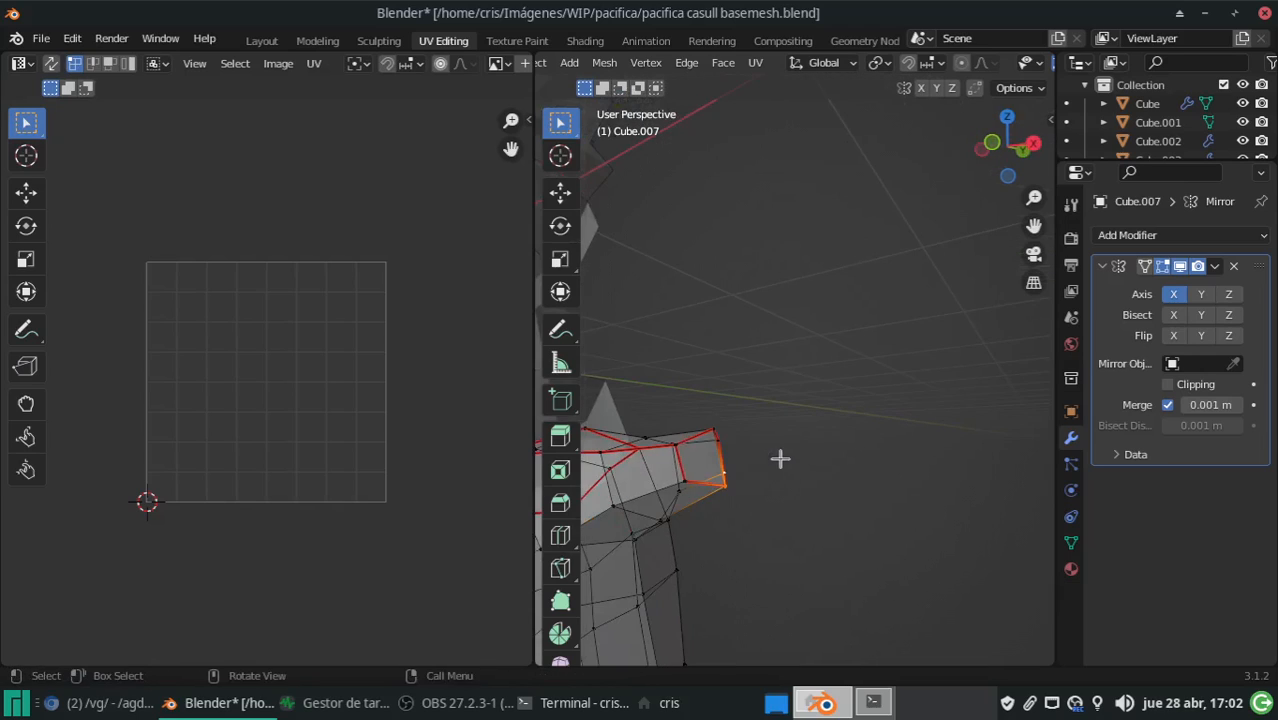
Mark a seam around the base of the thumb to the gap between the thumb and the fingers
{"action": "middle_click_drag", "start_coordinate": [690, 510], "coordinate": [744, 380]}
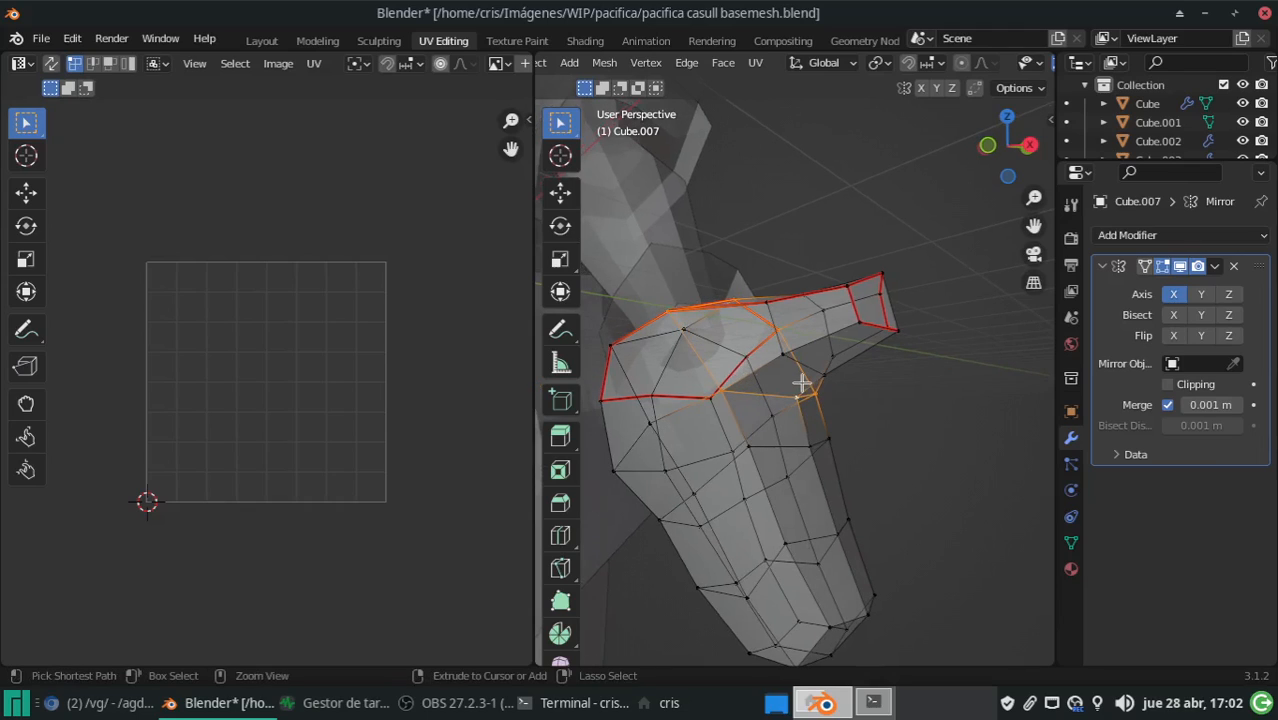
{"action": "key", "text": "ctrl+e"}
{"action": "left_click", "coordinate": [781, 390]}
Mark the edges around the end of the fingers as a seam
{"action": "middle_click_drag", "start_coordinate": [781, 390], "coordinate": [668, 433]}
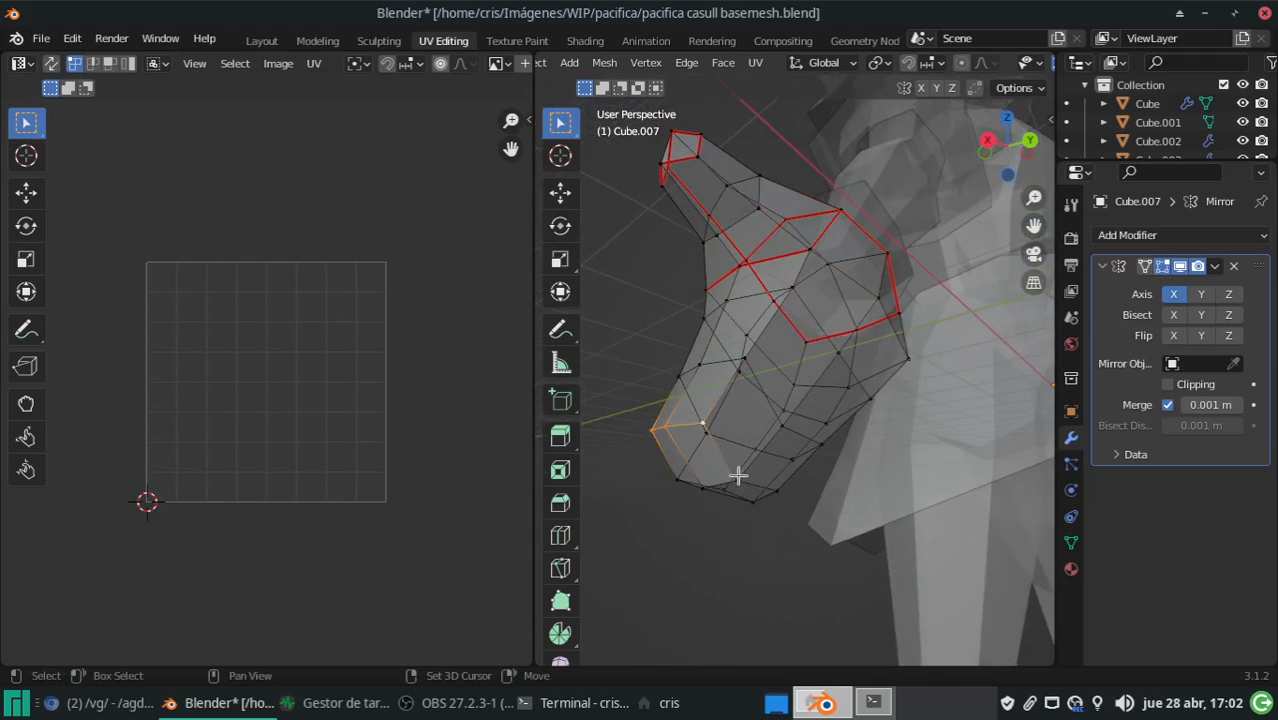
{"action": "middle_click_drag", "start_coordinate": [702, 508], "coordinate": [732, 479]}
{"action": "middle_click_drag", "start_coordinate": [760, 404], "coordinate": [803, 388]}
{"action": "key", "text": "ctrl+e"}
{"action": "left_click", "coordinate": [705, 422]}
{"action": "left_click", "coordinate": [803, 388]}
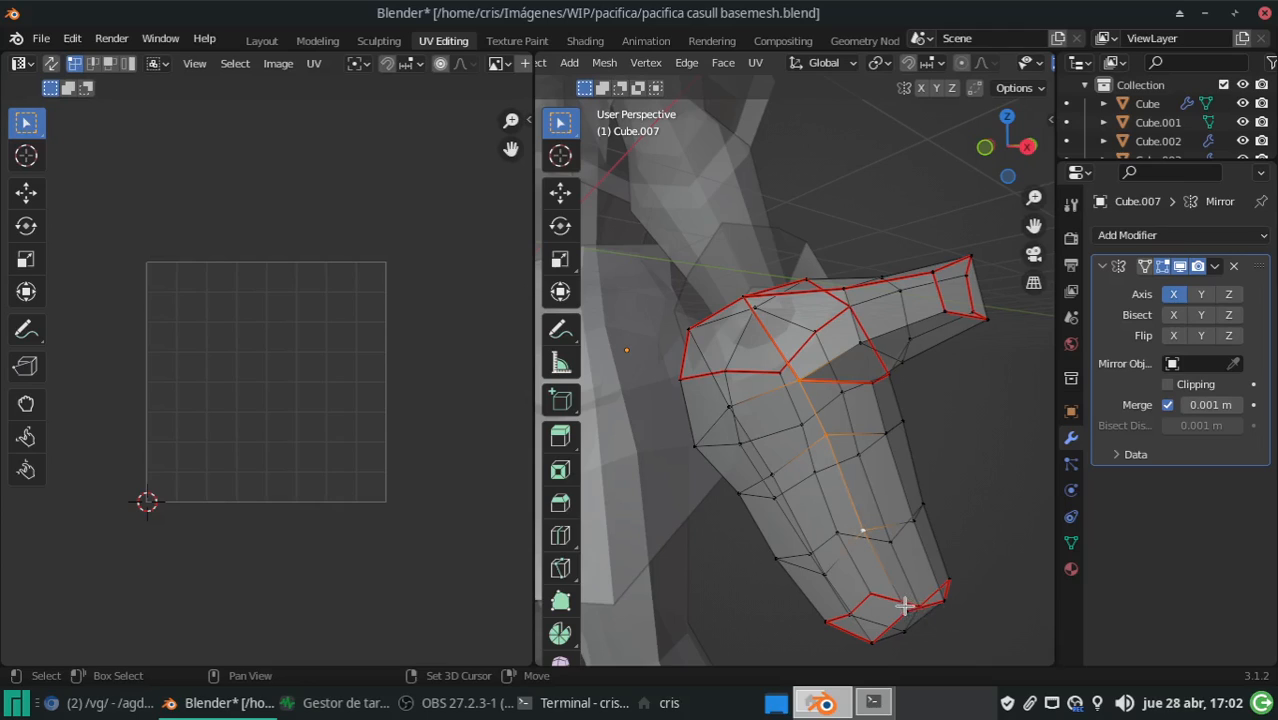
Mark a seam down the inner side of the fingers, from the thumb gap to the fingertip seam
{"action": "middle_click_drag", "start_coordinate": [929, 544], "coordinate": [866, 515]}
{"action": "key", "text": "ctrl+e"}
{"action": "left_click", "coordinate": [705, 442]}
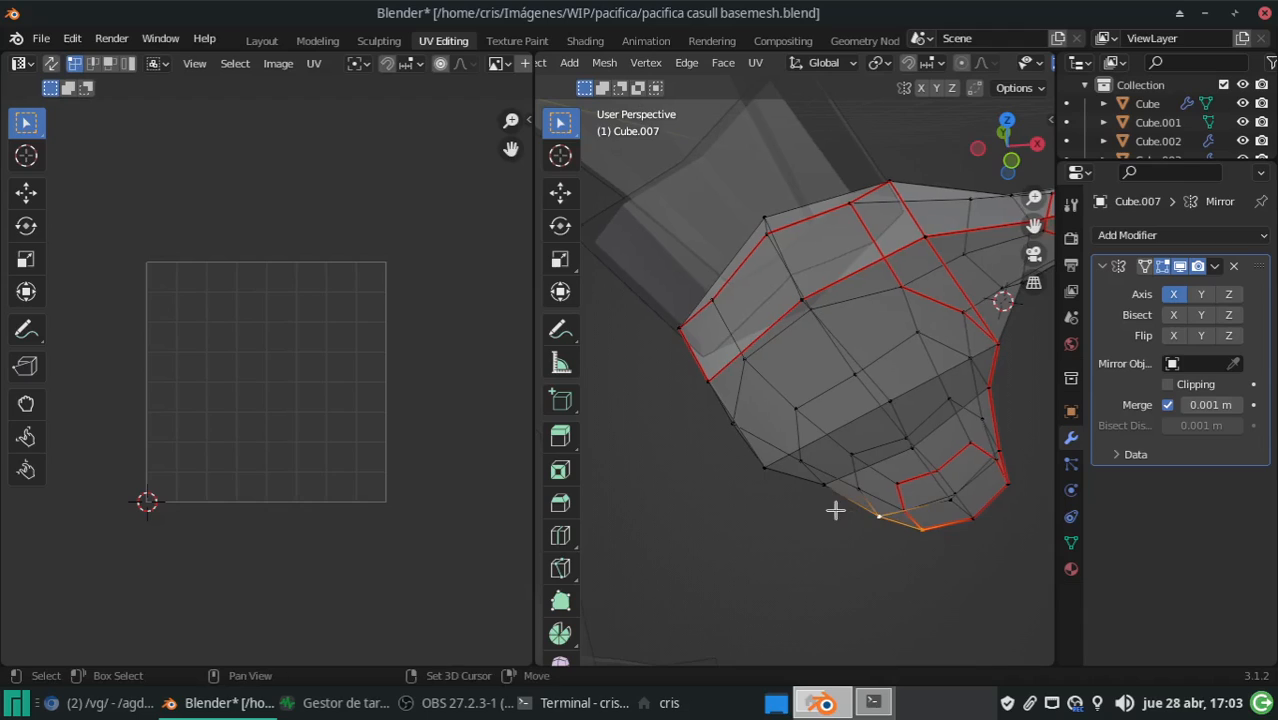
Mark a seam along the outer side of the hand, from the fingertip seam to the wrist opening
{"action": "middle_click_drag", "start_coordinate": [733, 430], "coordinate": [685, 394]}
{"action": "key", "text": "ctrl+e"}
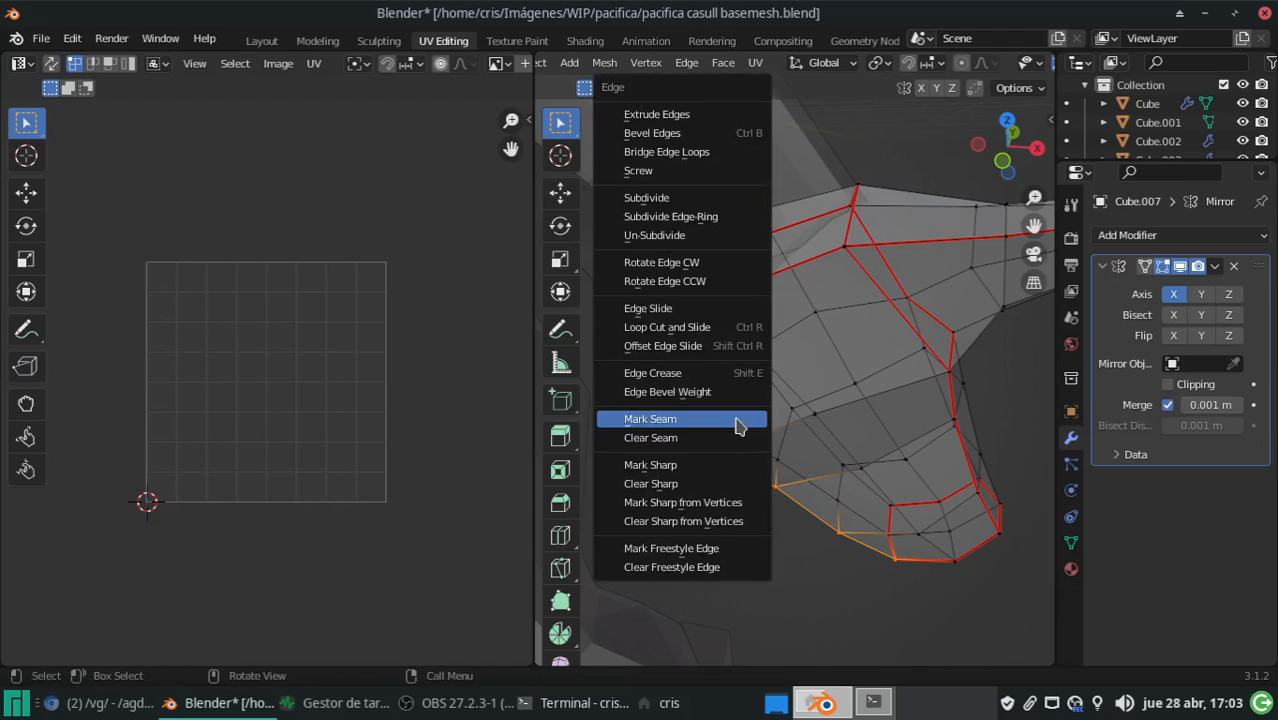
{"action": "left_click", "coordinate": [736, 418]}
Unwrap the entire hand mesh along its marked seams and save the file
{"action": "key", "text": "a"}
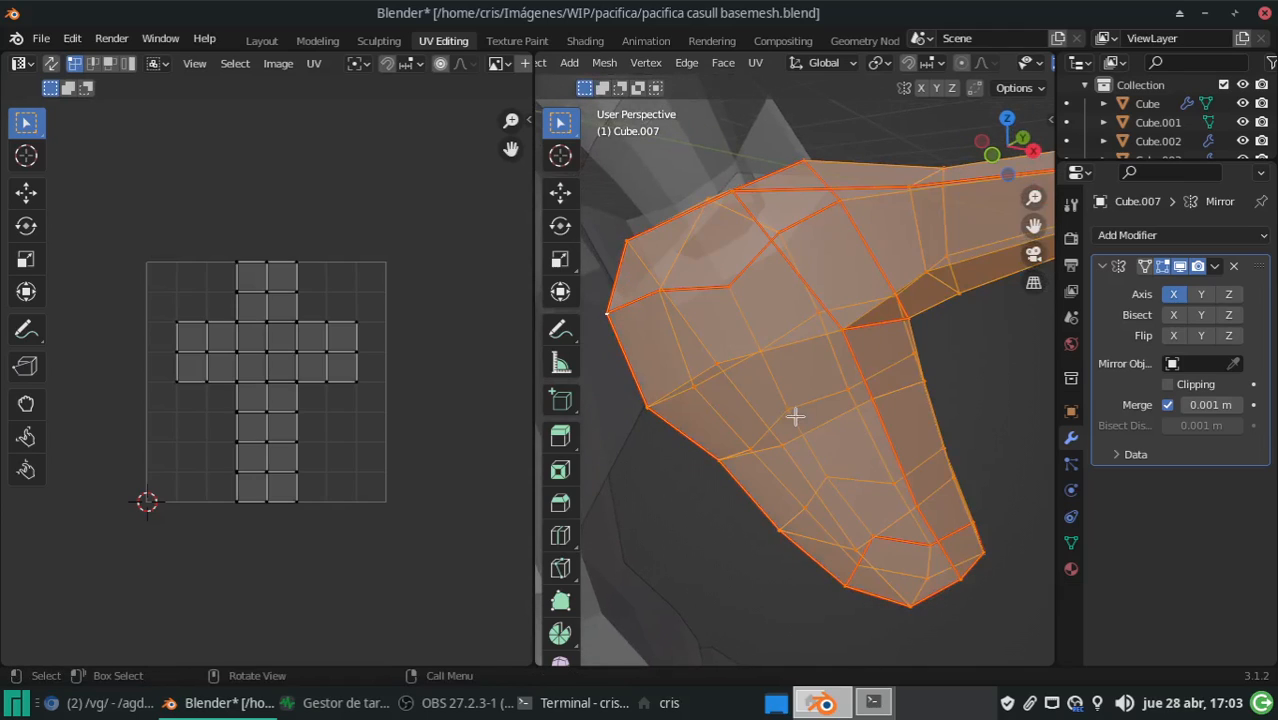
{"action": "key", "text": "u"}
{"action": "left_click", "coordinate": [796, 414]}
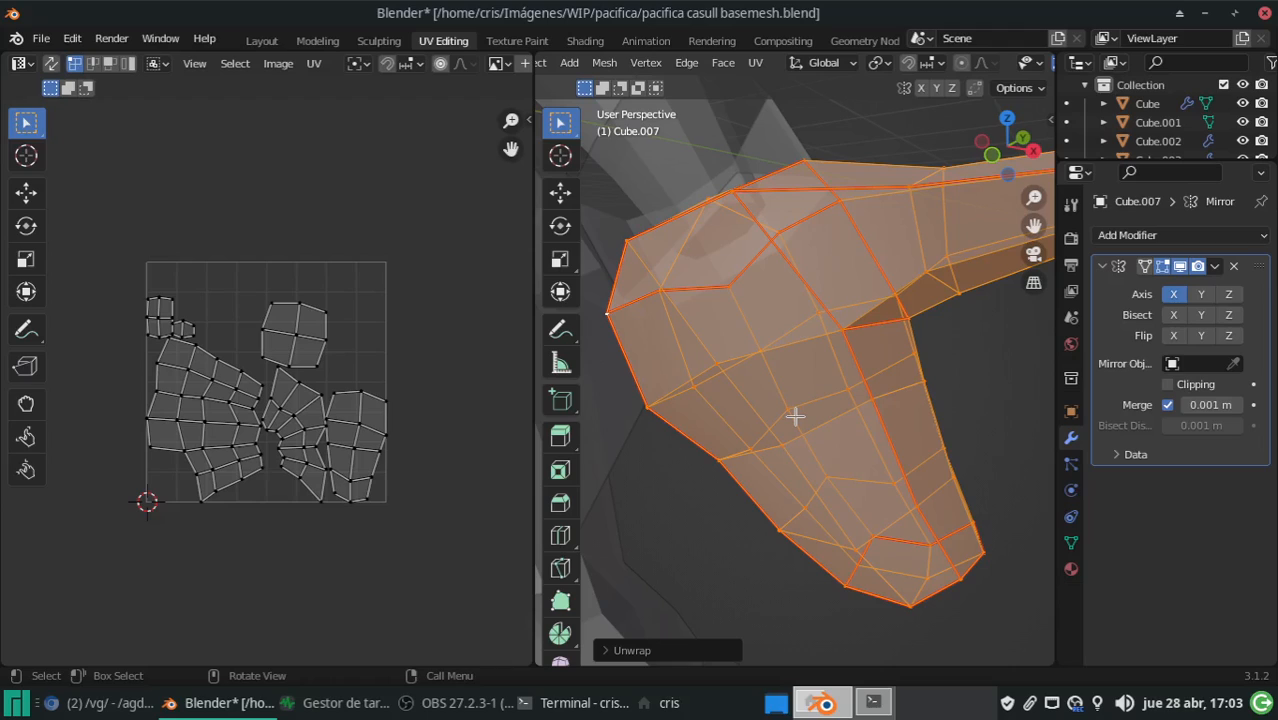
{"action": "scroll", "coordinate": [796, 416], "scroll_direction": "down", "scroll_amount": 6}
{"action": "scroll", "coordinate": [796, 416], "scroll_direction": "up", "scroll_amount": 2}
{"action": "key", "text": "Tab"}
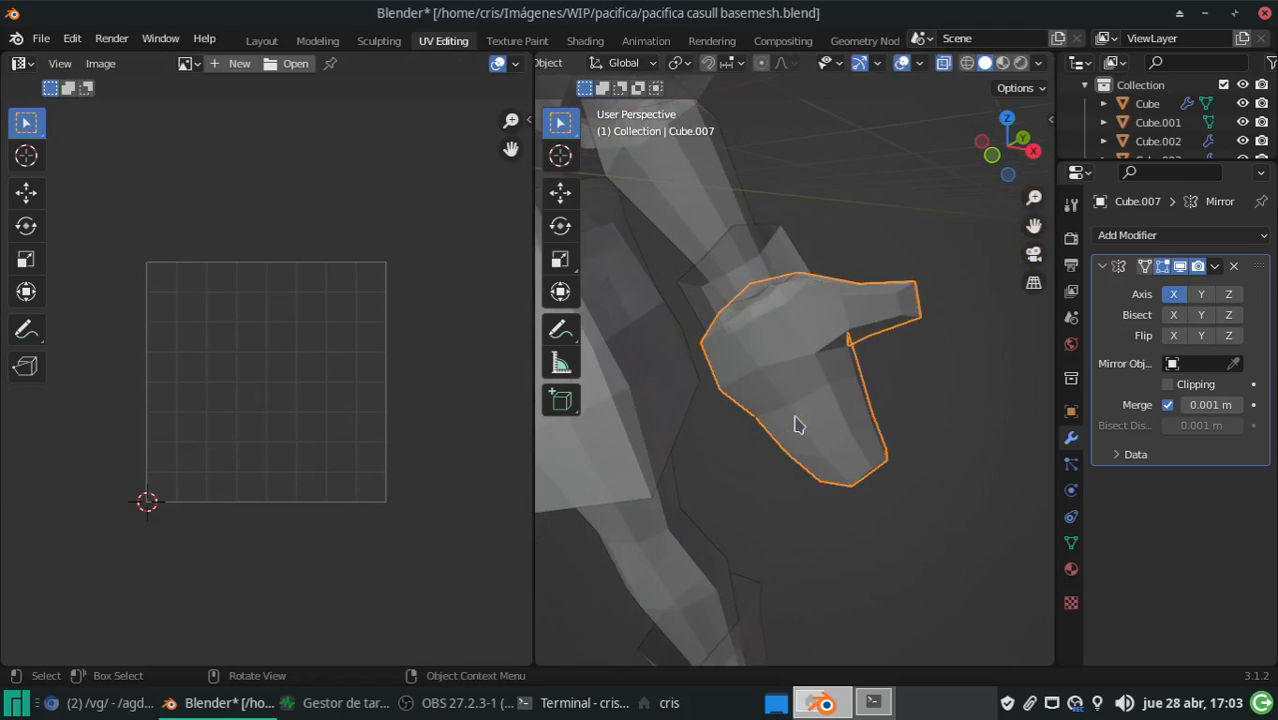
{"action": "middle_click_drag", "start_coordinate": [724, 418], "coordinate": [760, 417]}
{"action": "key", "text": "ctrl+s"}
Mark a seam across the cuff around the wrist
{"action": "middle_click_drag", "start_coordinate": [727, 295], "coordinate": [757, 354], "text": "shift"}
{"action": "left_click", "coordinate": [806, 315]}
{"action": "middle_click_drag", "start_coordinate": [744, 451], "coordinate": [776, 325]}
{"action": "key", "text": "Tab"}
{"action": "left_click", "coordinate": [770, 325]}
{"action": "key", "text": "ctrl+e"}
{"action": "left_click", "coordinate": [817, 379]}
Unwrap the entire wrist cuff mesh and leave its editing mode
{"action": "key", "text": "a"}
{"action": "key", "text": "u"}
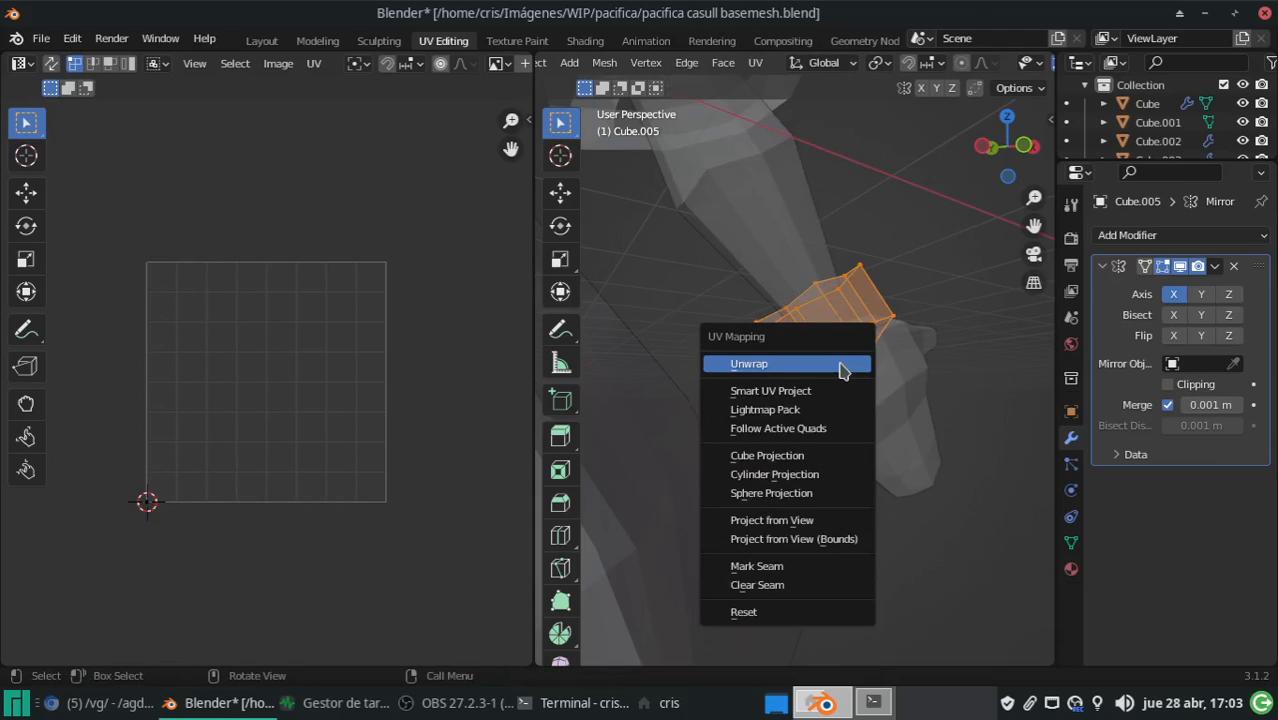
{"action": "left_click", "coordinate": [843, 366]}
{"action": "middle_click_drag", "start_coordinate": [842, 365], "coordinate": [811, 382]}
{"action": "key", "text": "Tab"}
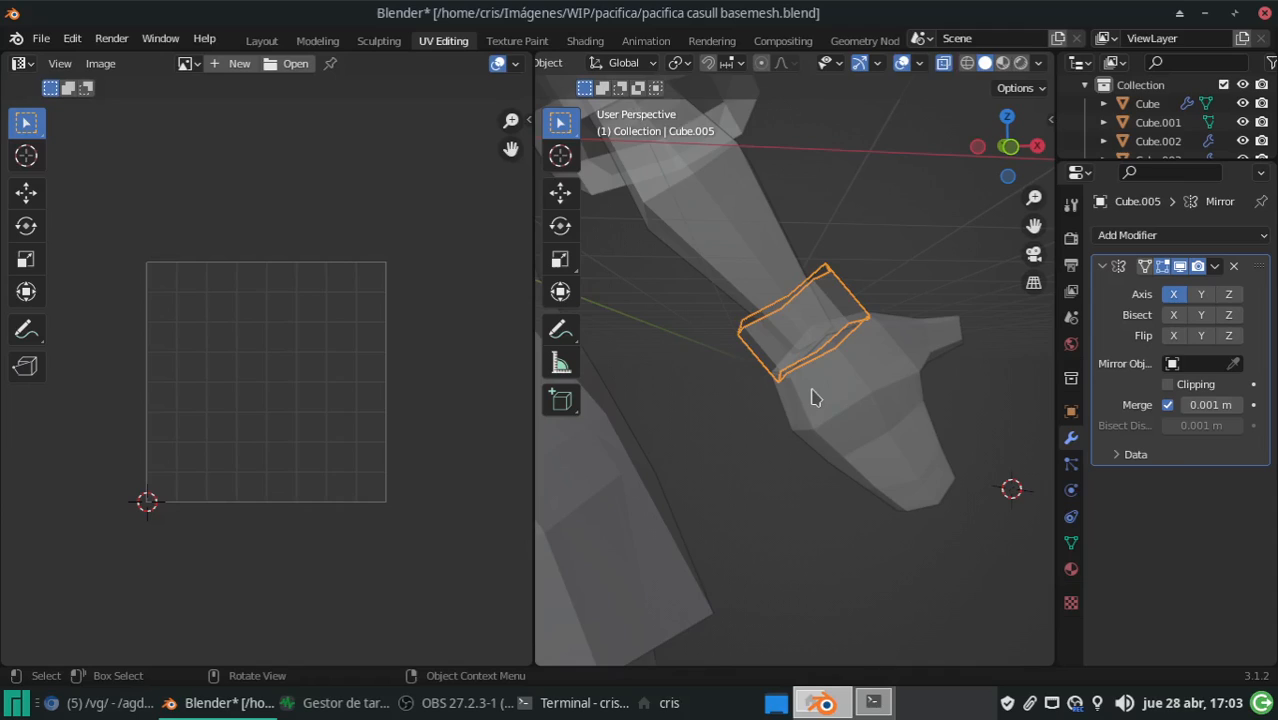
Open the arm mesh for editing and delete its unneeded geometry
{"action": "scroll", "coordinate": [813, 394], "scroll_direction": "down", "scroll_amount": 8}
{"action": "middle_click_drag", "start_coordinate": [785, 425], "coordinate": [700, 422]}
{"action": "key", "text": "Tab"}
{"action": "scroll", "coordinate": [700, 422], "scroll_direction": "up", "scroll_amount": 5}
{"action": "middle_click_drag", "start_coordinate": [788, 418], "coordinate": [719, 420]}
{"action": "key", "text": "x"}
{"action": "left_click", "coordinate": [833, 441]}
{"action": "left_click", "coordinate": [838, 460], "text": "alt"}
{"action": "key", "text": "x"}
{"action": "left_click", "coordinate": [710, 388]}
{"action": "middle_click_drag", "start_coordinate": [765, 488], "coordinate": [762, 319]}
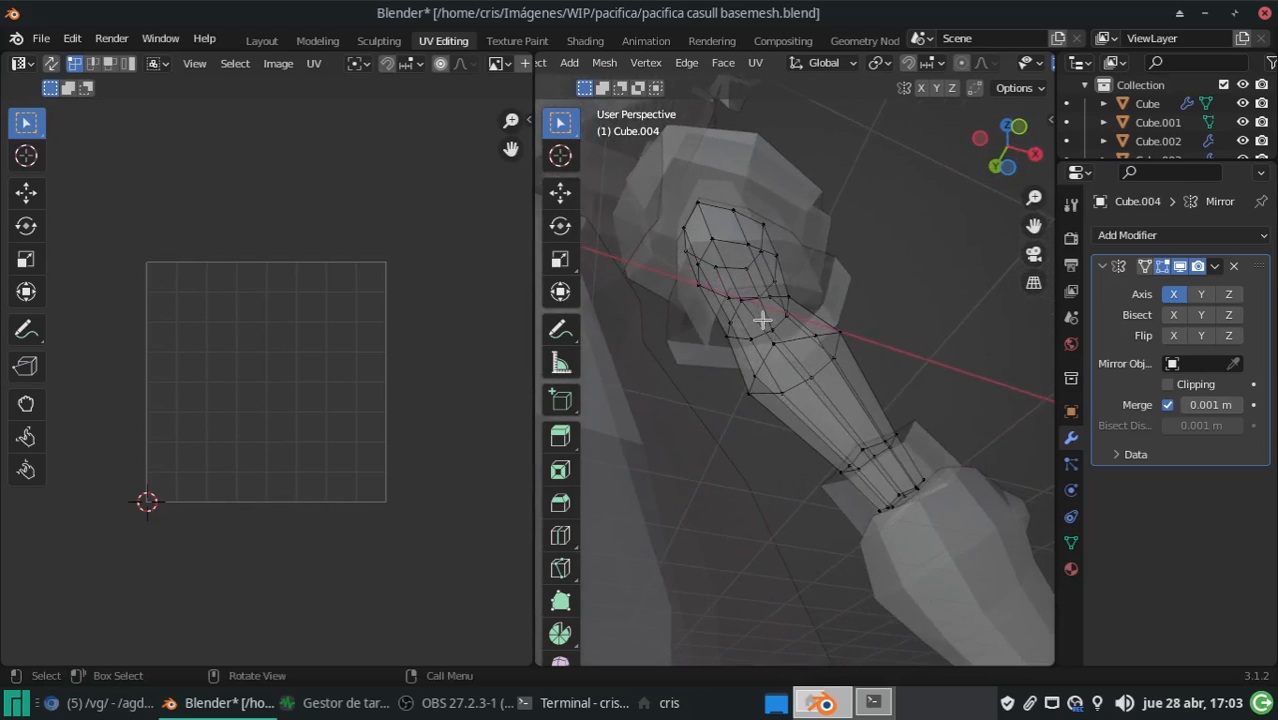
Mark a lengthwise seam on the arm, unwrap the whole arm mesh and save the file
{"action": "key", "text": "ctrl+e"}
{"action": "left_click", "coordinate": [799, 421]}
{"action": "key", "text": "a"}
{"action": "key", "text": "u"}
{"action": "left_click", "coordinate": [802, 416]}
{"action": "middle_click_drag", "start_coordinate": [807, 410], "coordinate": [731, 542]}
{"action": "key", "text": "ctrl+s"}
Mark the edge loop around the lower opening of the elbow sleeve as a seam
{"action": "key", "text": "Tab"}
{"action": "key", "text": "Tab"}
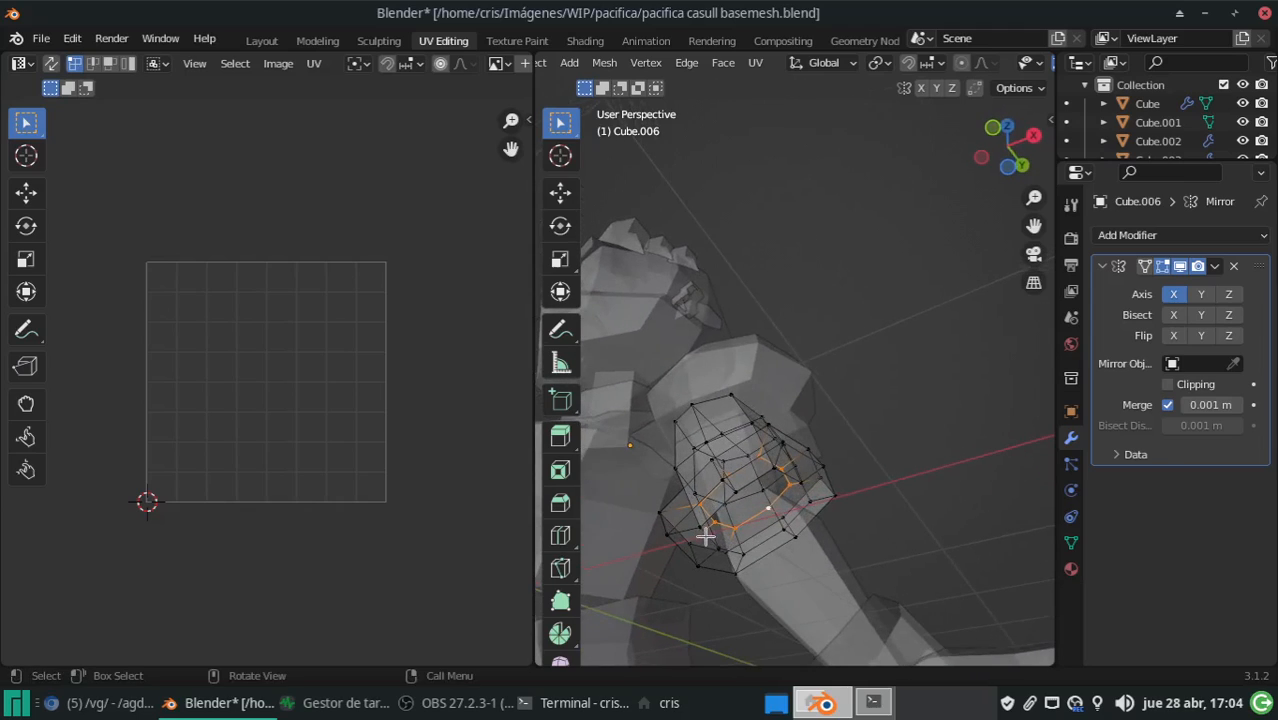
{"action": "key", "text": "ctrl+e"}
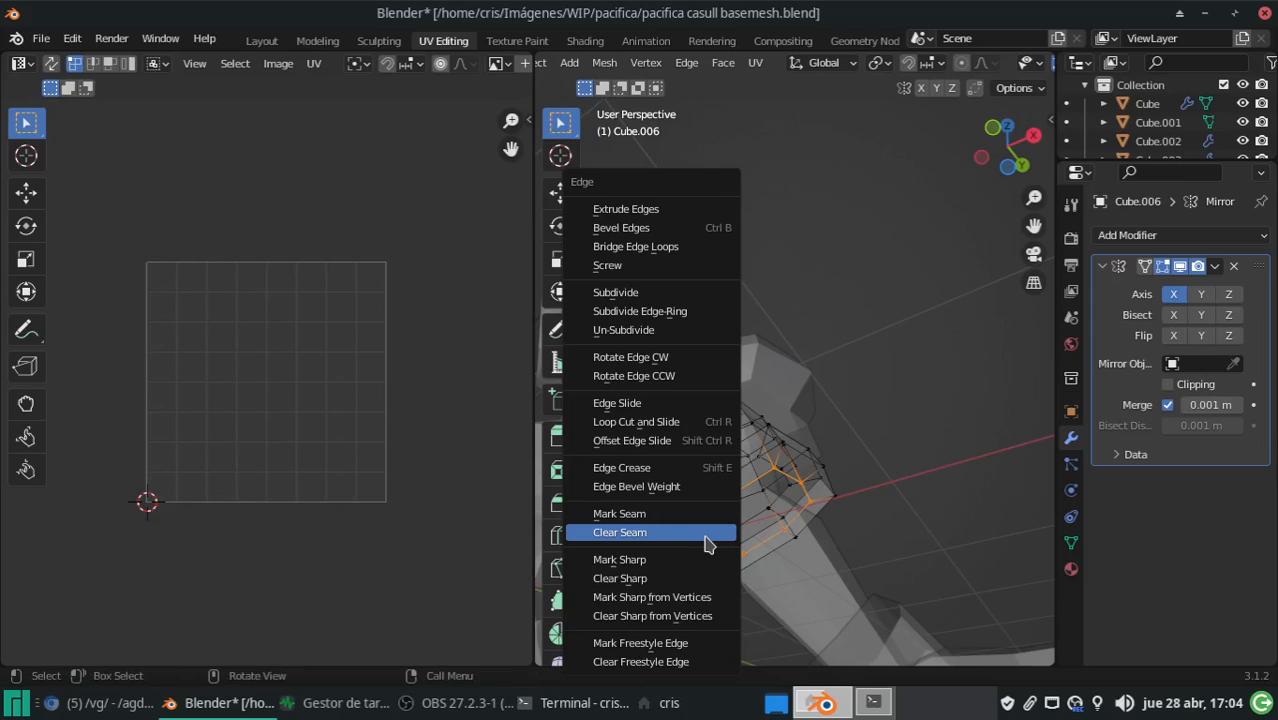
{"action": "left_click", "coordinate": [705, 519]}
{"action": "middle_click_drag", "start_coordinate": [705, 519], "coordinate": [782, 428]}
{"action": "middle_click_drag", "start_coordinate": [748, 438], "coordinate": [851, 613]}
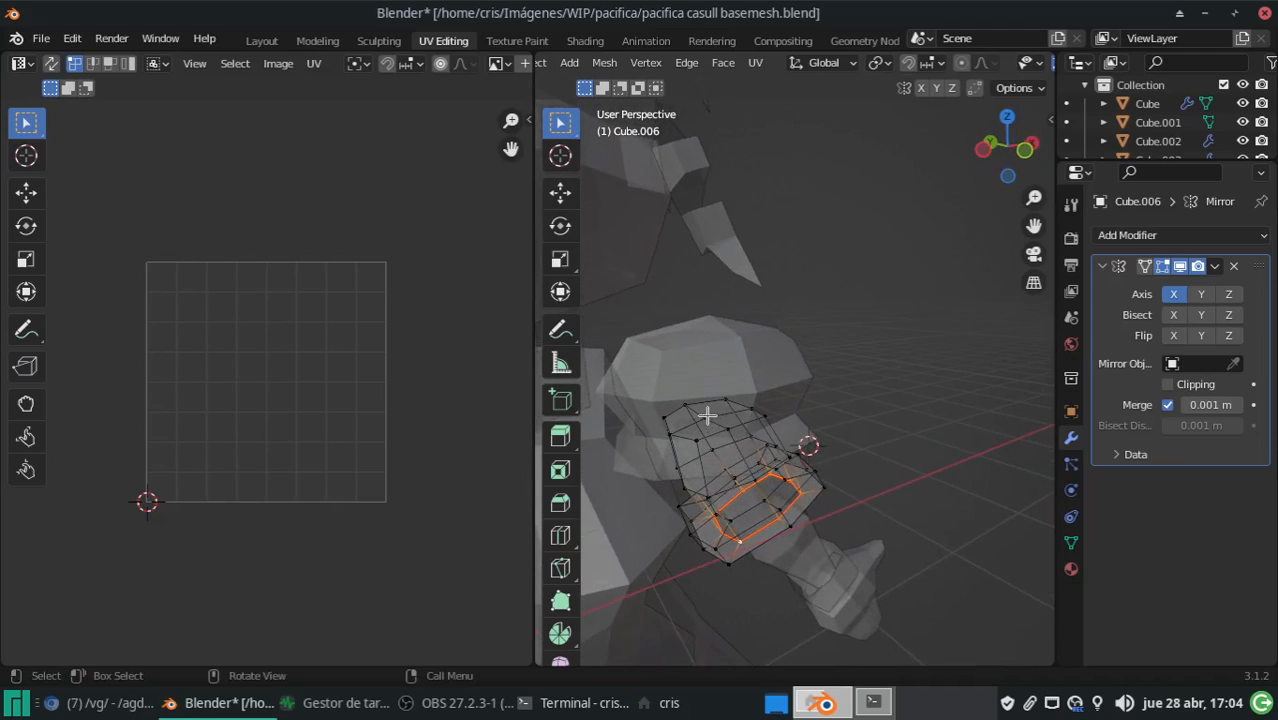
Mark a seam down the inner side of the elbow sleeve, from its upper rim to the lower opening
{"action": "key", "text": "x"}
{"action": "middle_click_drag", "start_coordinate": [870, 462], "coordinate": [878, 420]}
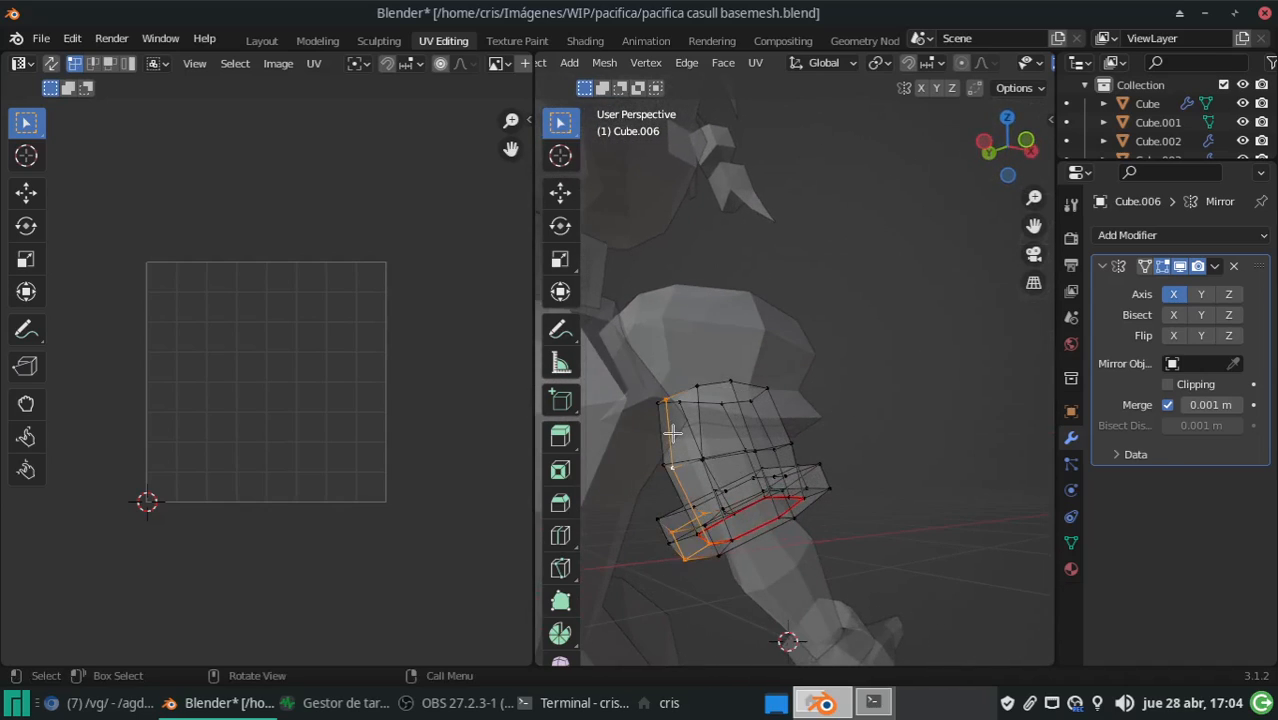
{"action": "middle_click_drag", "start_coordinate": [673, 432], "coordinate": [810, 490]}
{"action": "key", "text": "ctrl+e"}
{"action": "left_click", "coordinate": [756, 437]}
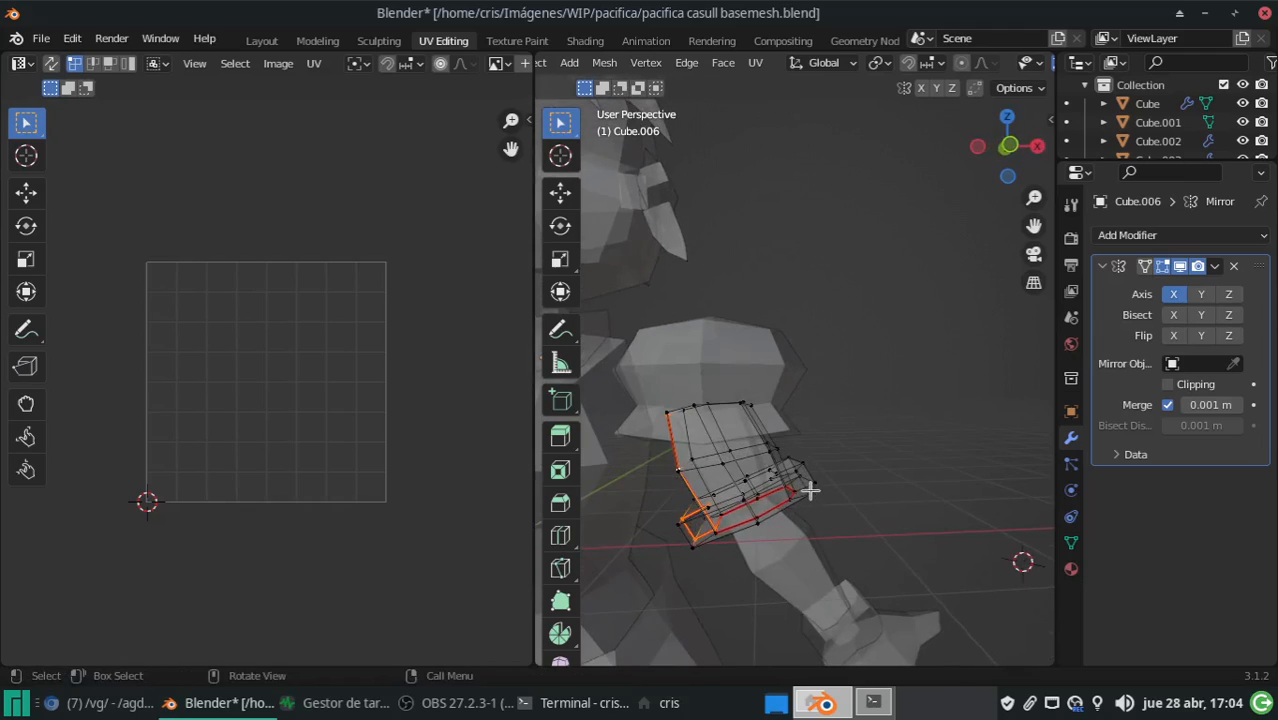
Unwrap the elbow sleeve, clear the selection and save the file
{"action": "key", "text": "u"}
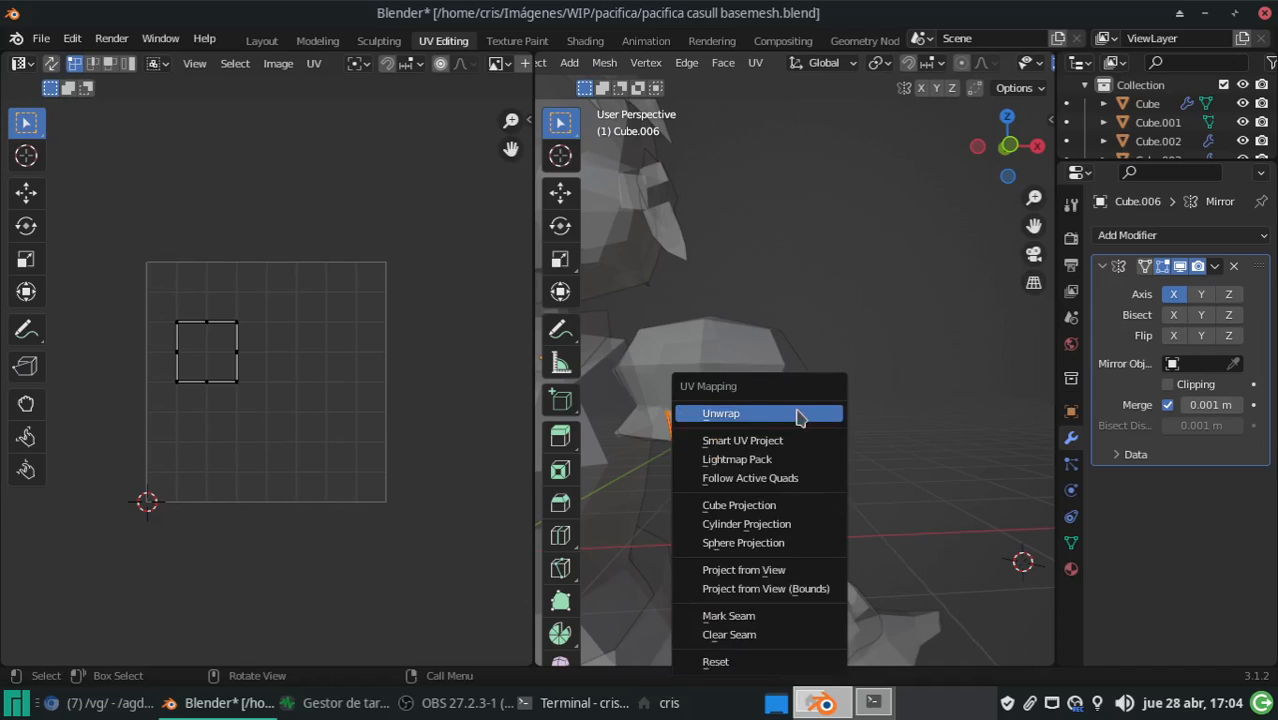
{"action": "left_click", "coordinate": [798, 414]}
{"action": "middle_click_drag", "start_coordinate": [856, 419], "coordinate": [785, 411]}
{"action": "key", "text": "alt+a"}
{"action": "key", "text": "ctrl+s"}
Open the puffed shoulder sleeve for editing and mark its bottom rim as a seam
{"action": "middle_click_drag", "start_coordinate": [835, 367], "coordinate": [836, 422]}
{"action": "key", "text": "Tab"}
{"action": "left_click", "coordinate": [836, 362]}
{"action": "key", "text": "Tab"}
{"action": "middle_click_drag", "start_coordinate": [888, 380], "coordinate": [720, 460]}
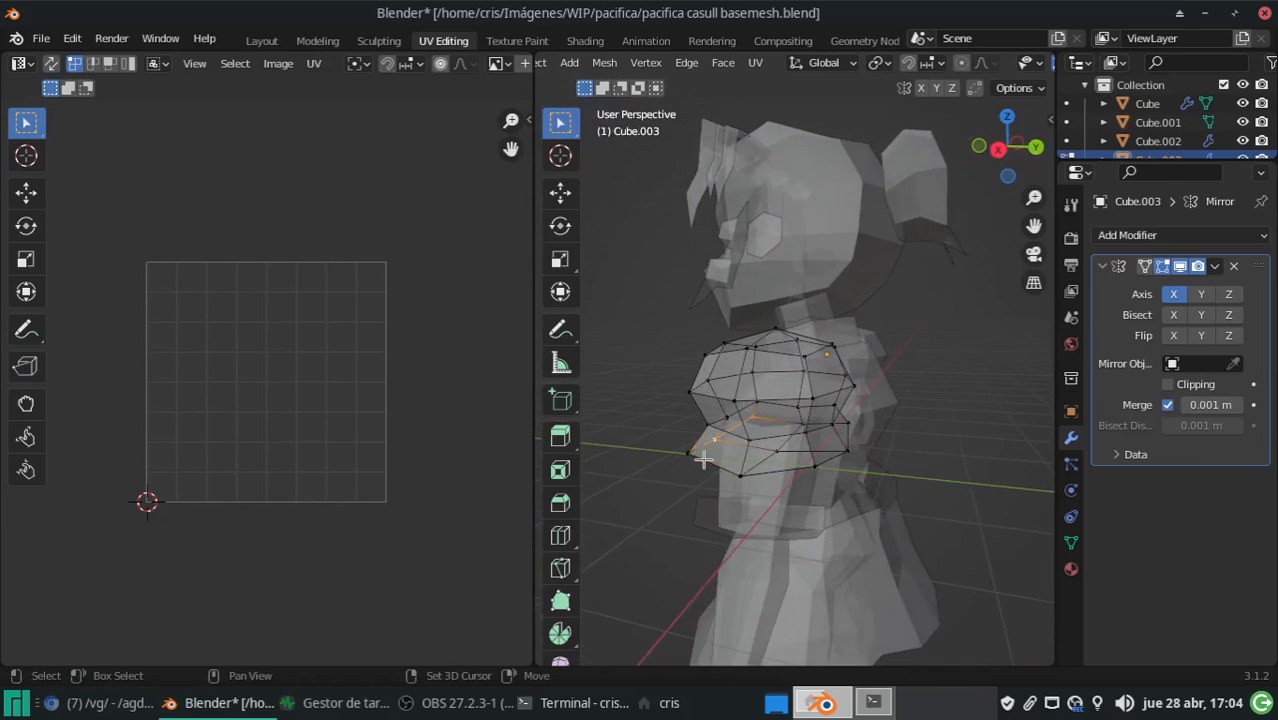
{"action": "middle_click_drag", "start_coordinate": [907, 425], "coordinate": [800, 465]}
{"action": "middle_click_drag", "start_coordinate": [900, 440], "coordinate": [892, 440]}
{"action": "key", "text": "ctrl+e"}
{"action": "left_click", "coordinate": [776, 404]}
Mark a seam up the torso-facing side of the puffed shoulder sleeve, starting from its bottom rim
{"action": "middle_click_drag", "start_coordinate": [776, 404], "coordinate": [876, 455]}
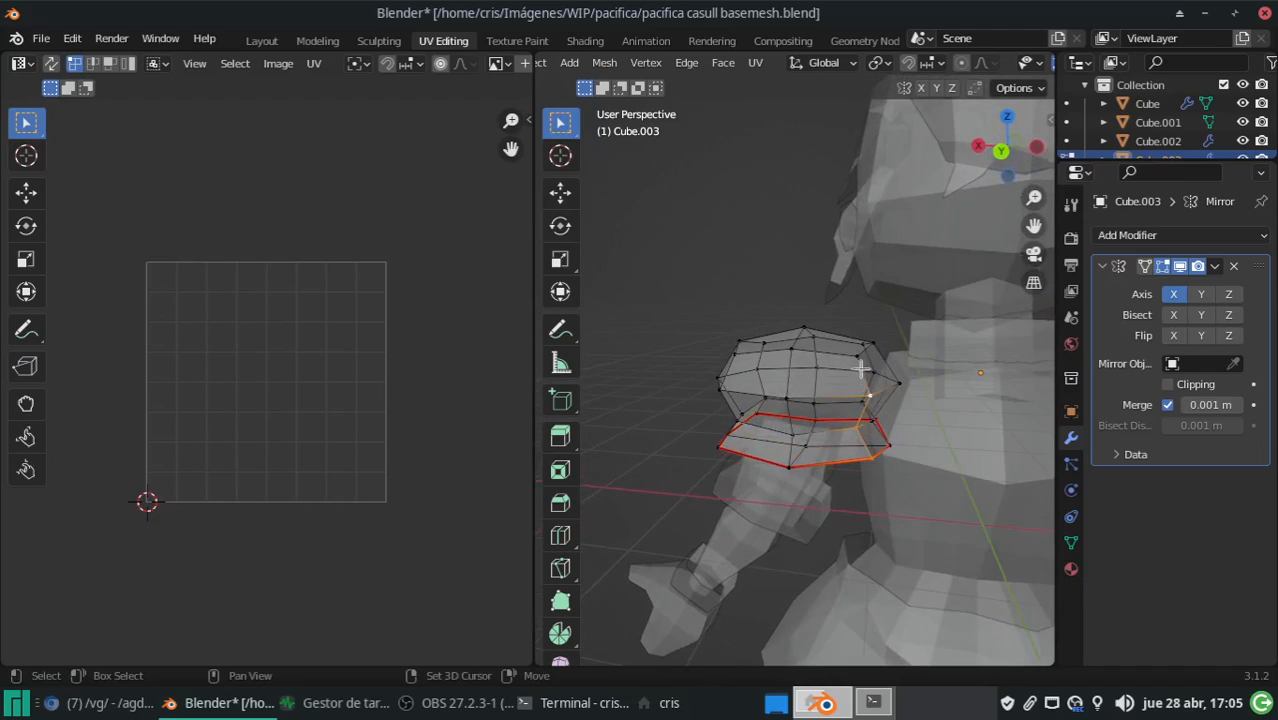
{"action": "middle_click_drag", "start_coordinate": [858, 362], "coordinate": [893, 462]}
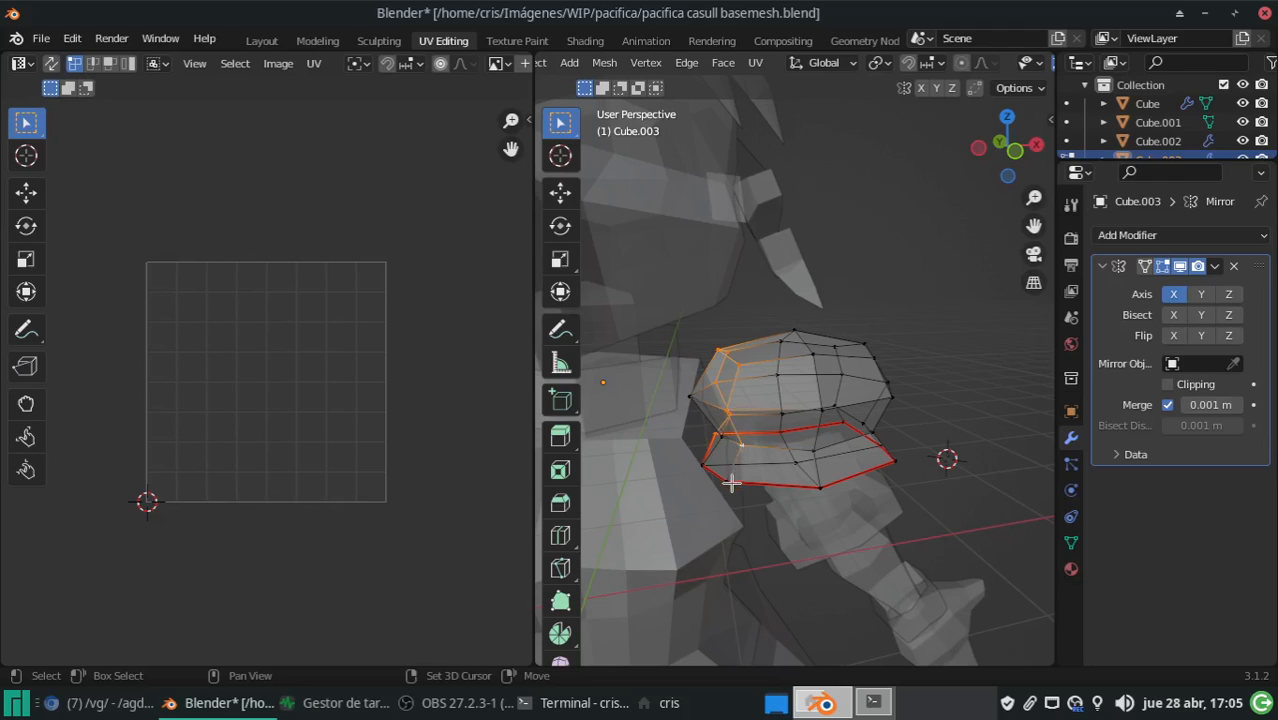
{"action": "middle_click_drag", "start_coordinate": [729, 446], "coordinate": [782, 440]}
{"action": "key", "text": "ctrl+e"}
{"action": "left_click", "coordinate": [775, 446]}
Unwrap the puffed shoulder sleeve, inspect its seams from several sides and clear the selection
{"action": "key", "text": "a"}
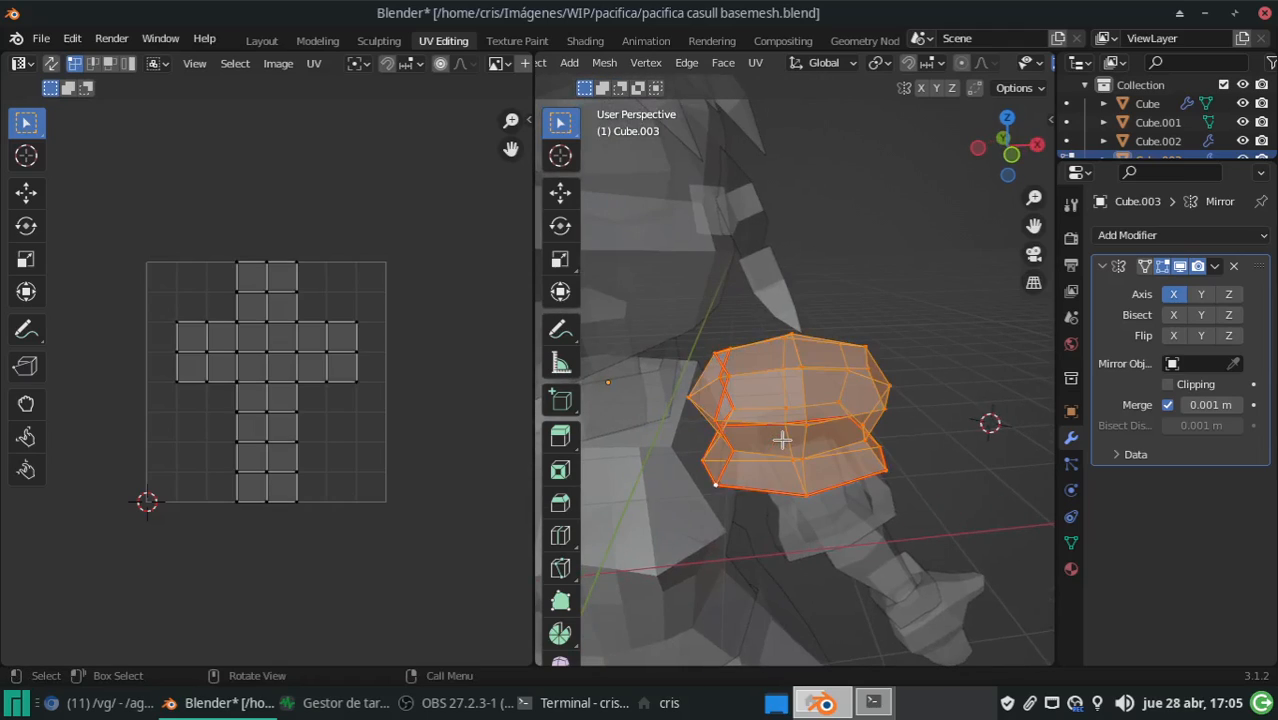
{"action": "key", "text": "u"}
{"action": "left_click", "coordinate": [785, 443]}
{"action": "key", "text": "Return"}
{"action": "key", "text": "u"}
{"action": "left_click", "coordinate": [776, 412]}
{"action": "mouse_move", "coordinate": [836, 432]}
{"action": "middle_mouse_down"}
{"action": "mouse_move", "coordinate": [796, 443]}
{"action": "mouse_move", "coordinate": [851, 430]}
{"action": "middle_mouse_up"}
{"action": "mouse_move", "coordinate": [781, 463]}
{"action": "middle_mouse_down"}
{"action": "mouse_move", "coordinate": [828, 477]}
{"action": "mouse_move", "coordinate": [765, 477]}
{"action": "middle_mouse_up"}
{"action": "middle_click_drag", "start_coordinate": [852, 457], "coordinate": [821, 471]}
{"action": "key", "text": "alt+a"}
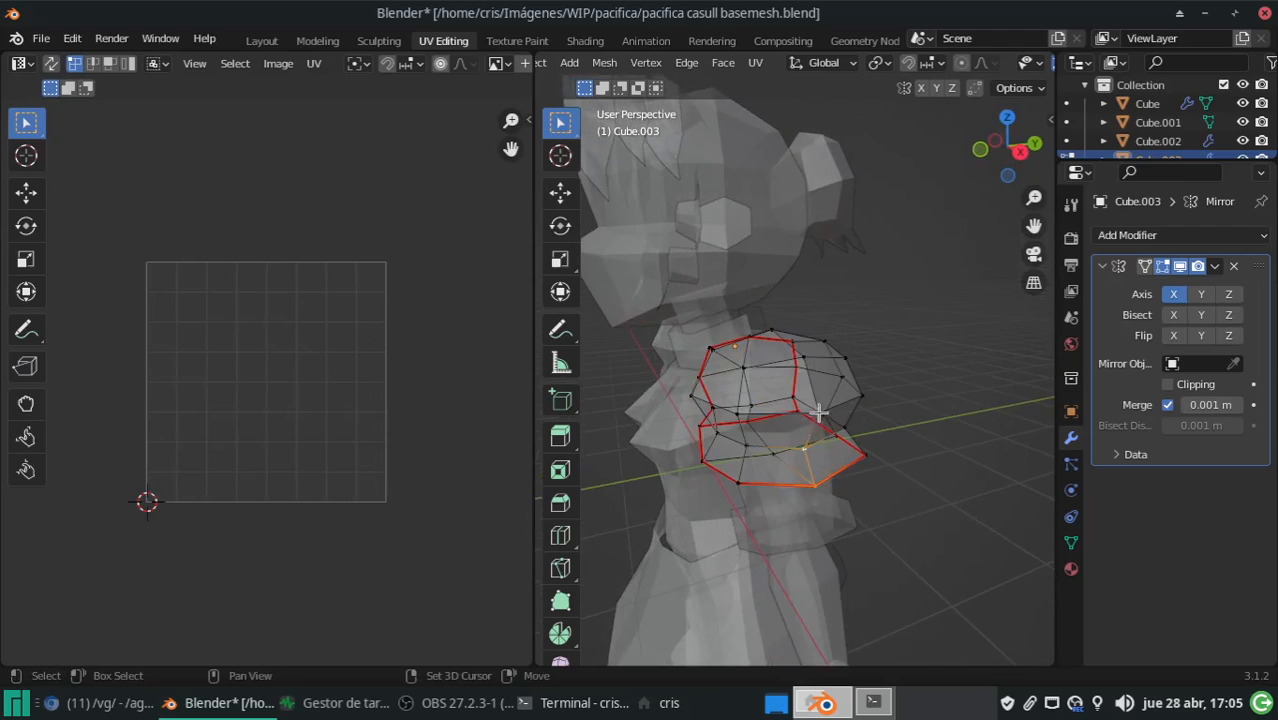
Mark another vertical seam on the puffed shoulder sleeve, running down to its bottom rim, and save the file
{"action": "middle_click_drag", "start_coordinate": [770, 424], "coordinate": [837, 424]}
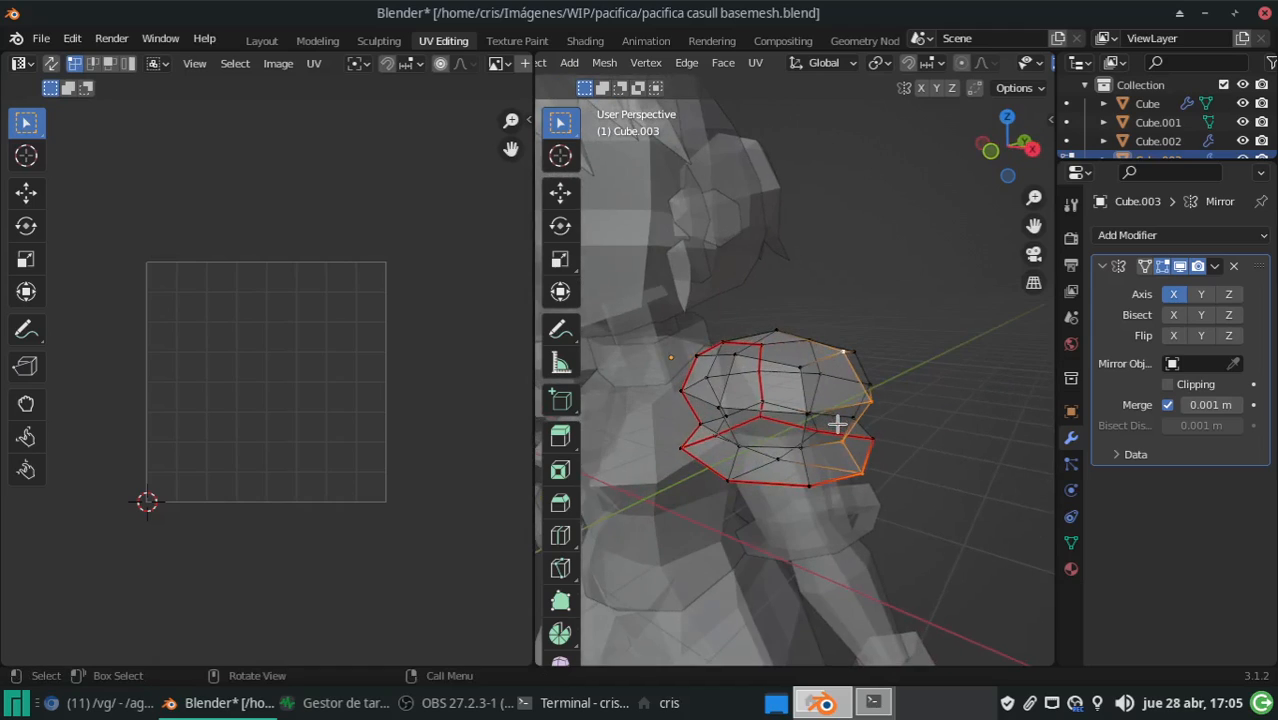
{"action": "key", "text": "ctrl+e"}
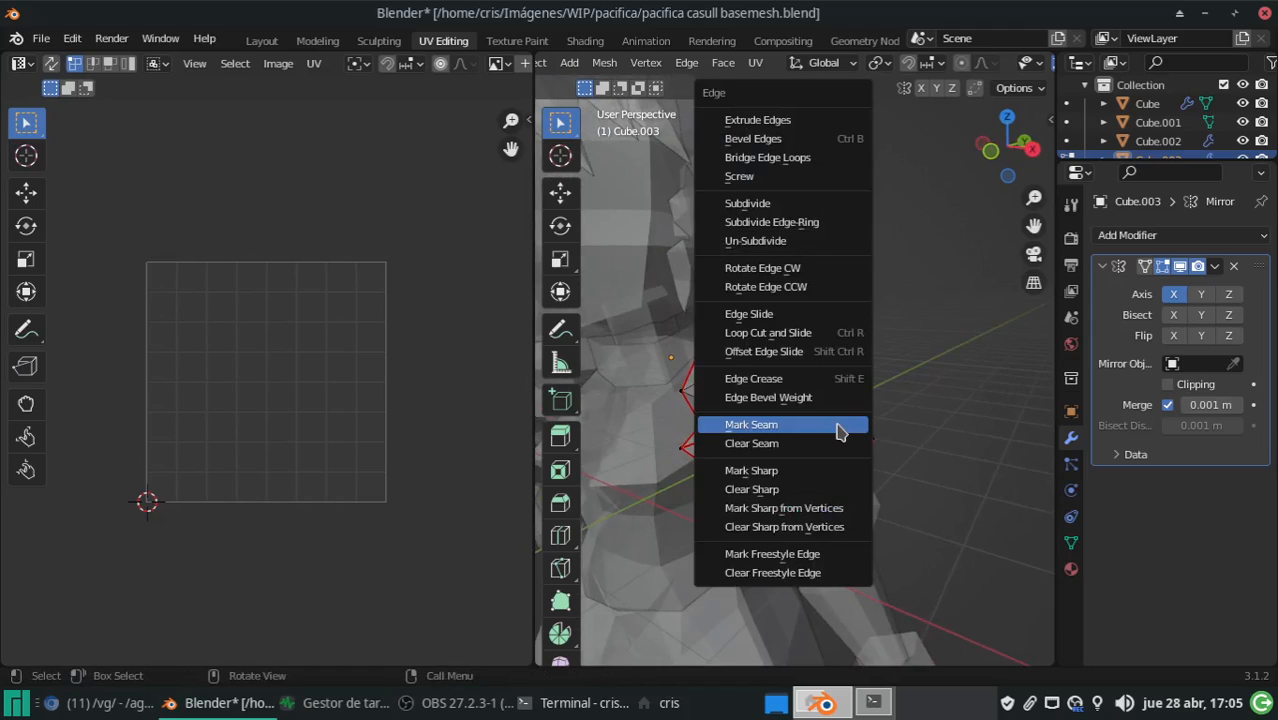
{"action": "left_click", "coordinate": [838, 430]}
{"action": "middle_click_drag", "start_coordinate": [961, 385], "coordinate": [858, 432]}
{"action": "middle_click_drag", "start_coordinate": [709, 385], "coordinate": [787, 396]}
{"action": "key", "text": "ctrl+s"}
{"action": "key", "text": "Tab"}
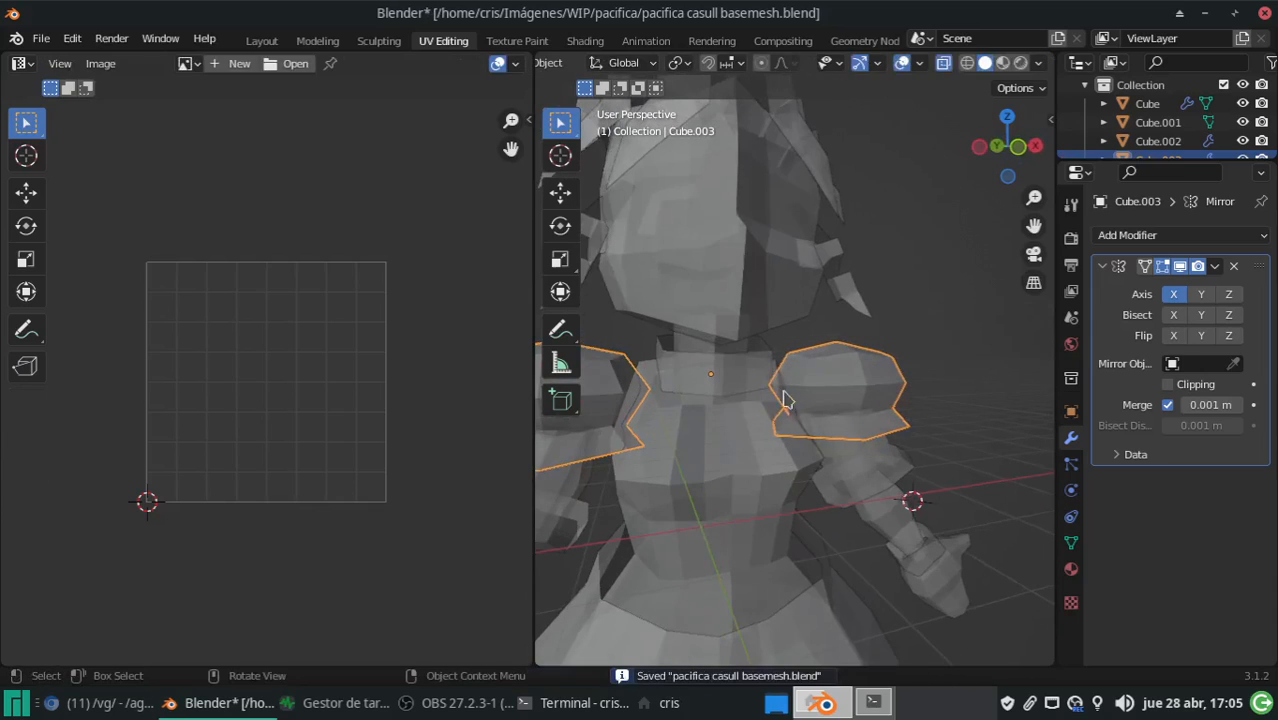
Select all of the puffed shoulder sleeve and unwrap it again with the added seam
{"action": "left_click", "coordinate": [752, 486]}
{"action": "key", "text": "Tab"}
{"action": "key", "text": "Tab"}
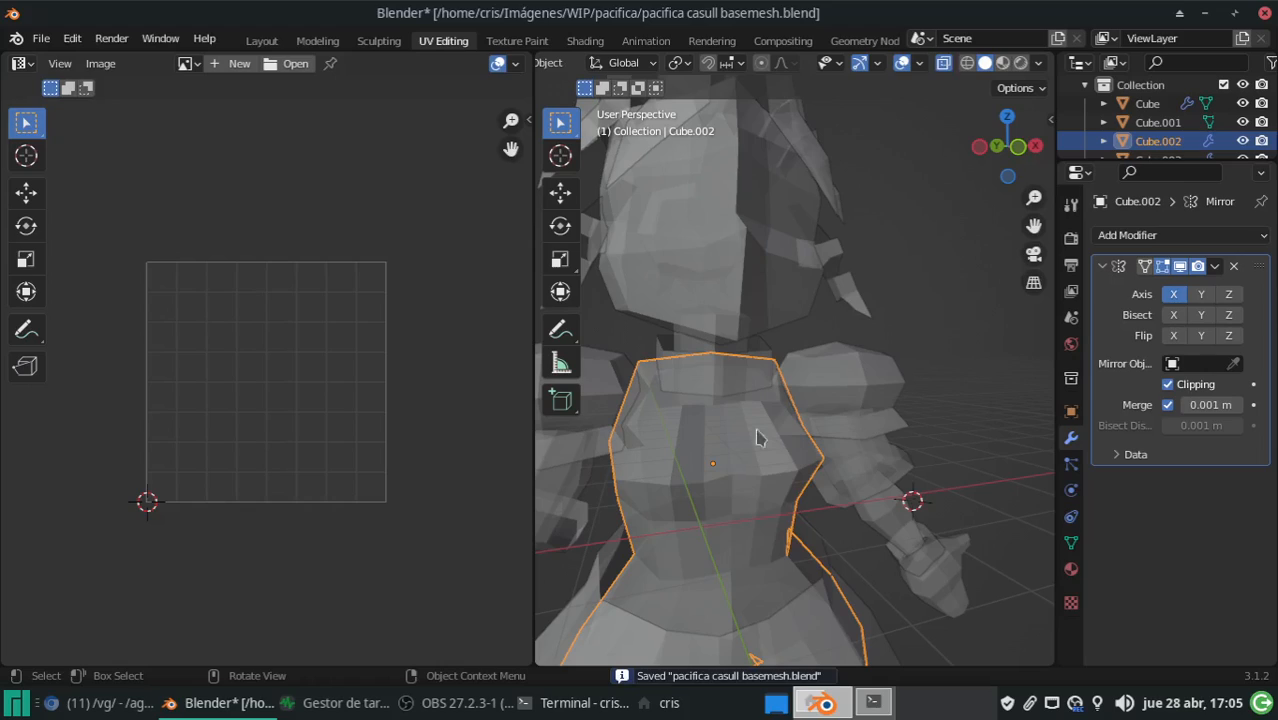
{"action": "left_click", "coordinate": [796, 434]}
{"action": "key", "text": "Tab"}
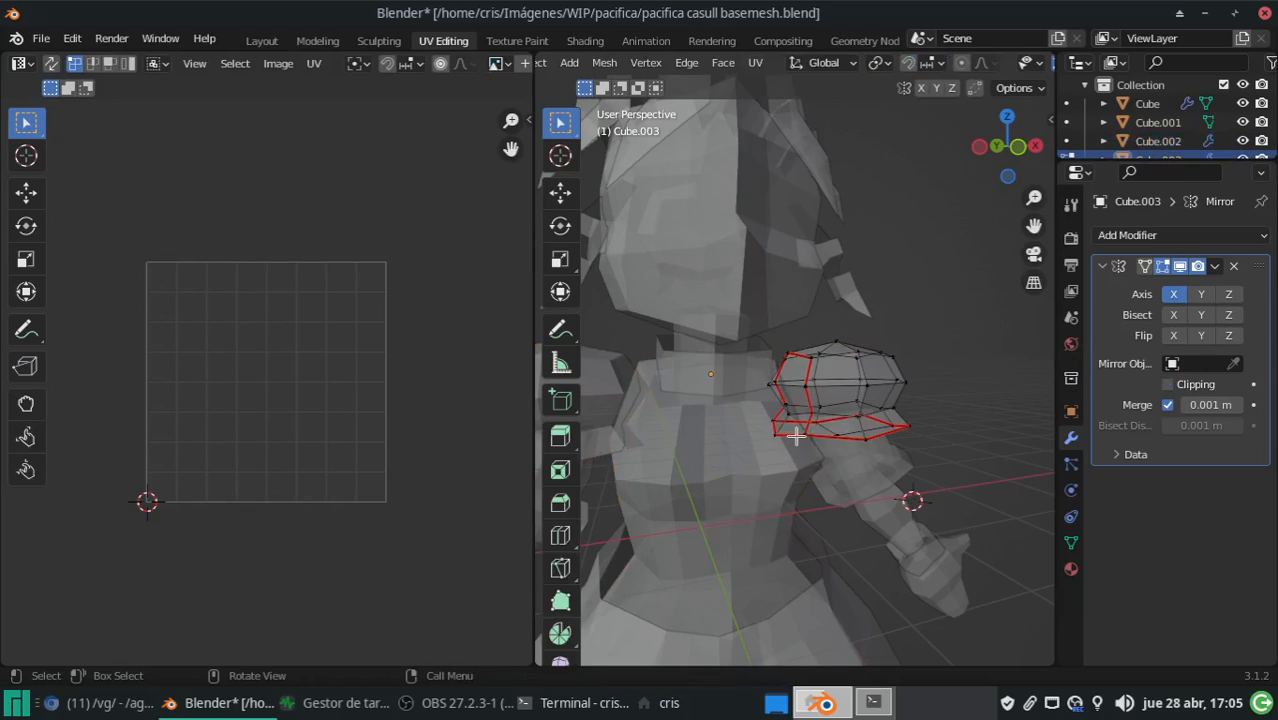
{"action": "key", "text": "a"}
{"action": "key", "text": "u"}
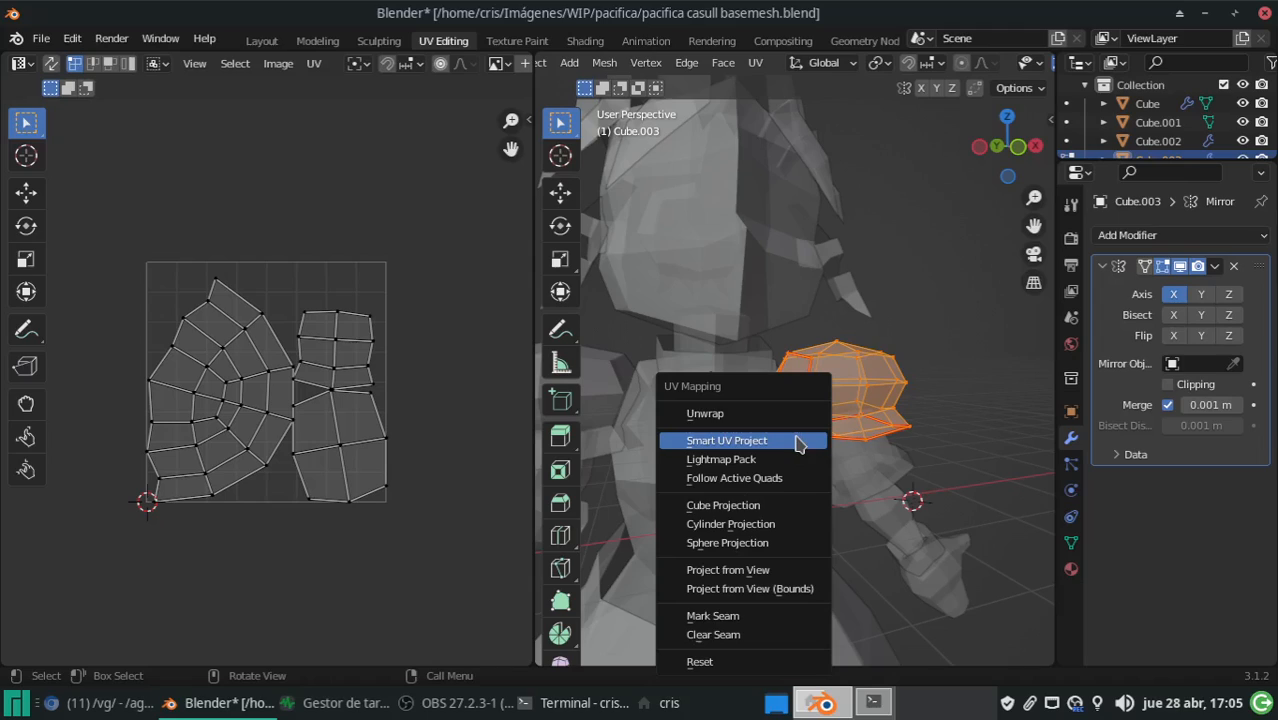
{"action": "left_click", "coordinate": [806, 414]}
{"action": "key", "text": "Tab"}
Examine the seams and UV layouts of the body, elbow sleeve and hand one after another
{"action": "left_click", "coordinate": [752, 433]}
{"action": "key", "text": "Tab"}
{"action": "key", "text": "Tab"}
{"action": "left_click", "coordinate": [836, 474]}
{"action": "key", "text": "Tab"}
{"action": "key", "text": "Tab"}
{"action": "left_click", "coordinate": [820, 487]}
{"action": "key", "text": "Tab"}
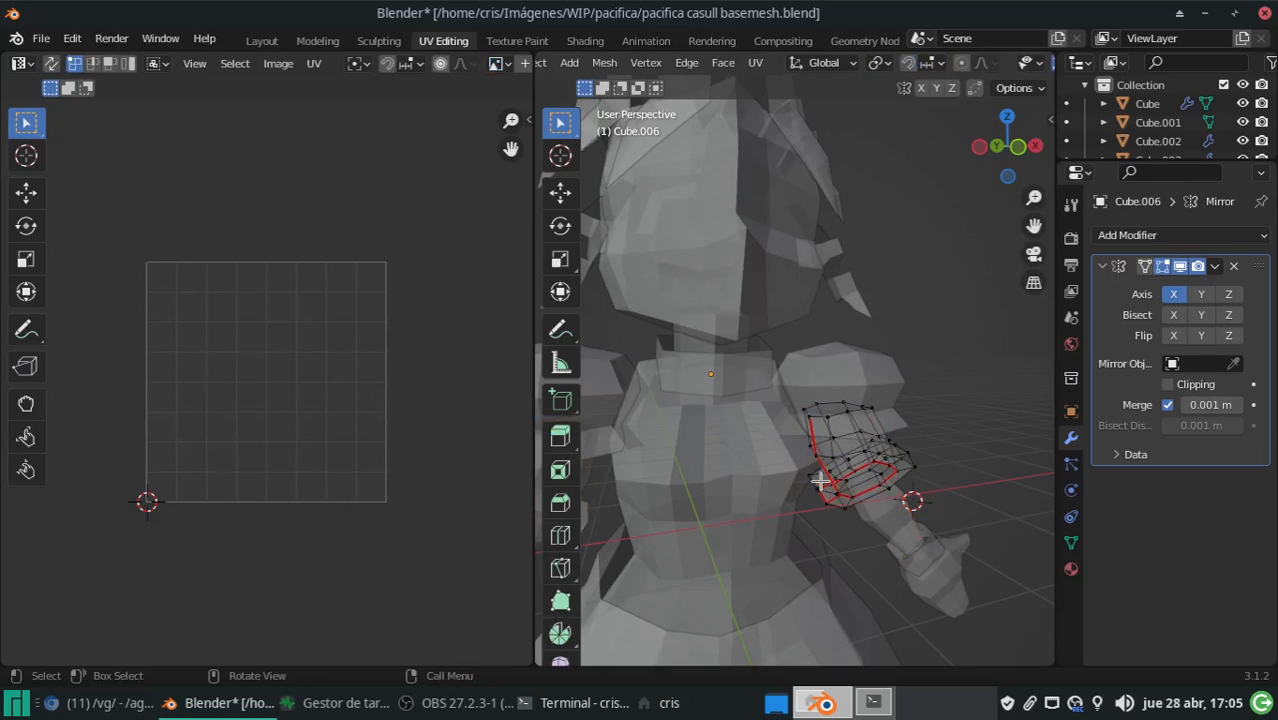
{"action": "key", "text": "a"}
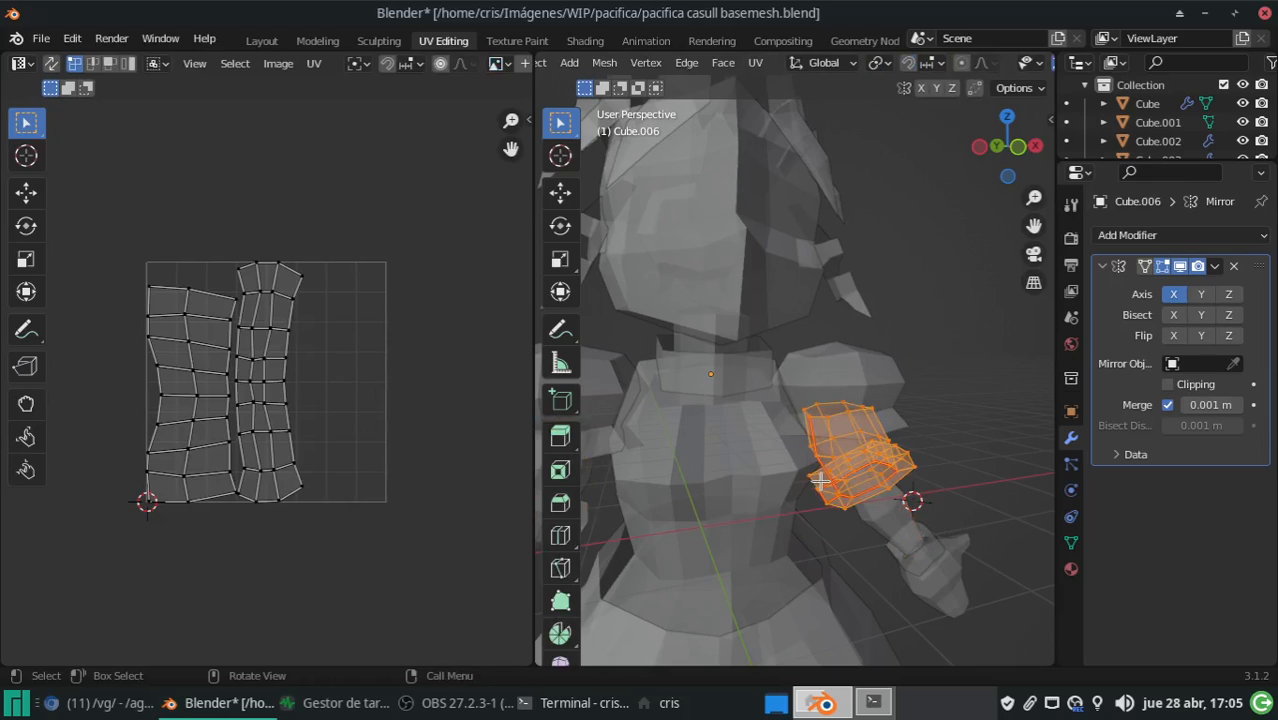
{"action": "key", "text": "Tab"}
{"action": "left_click", "coordinate": [919, 566]}
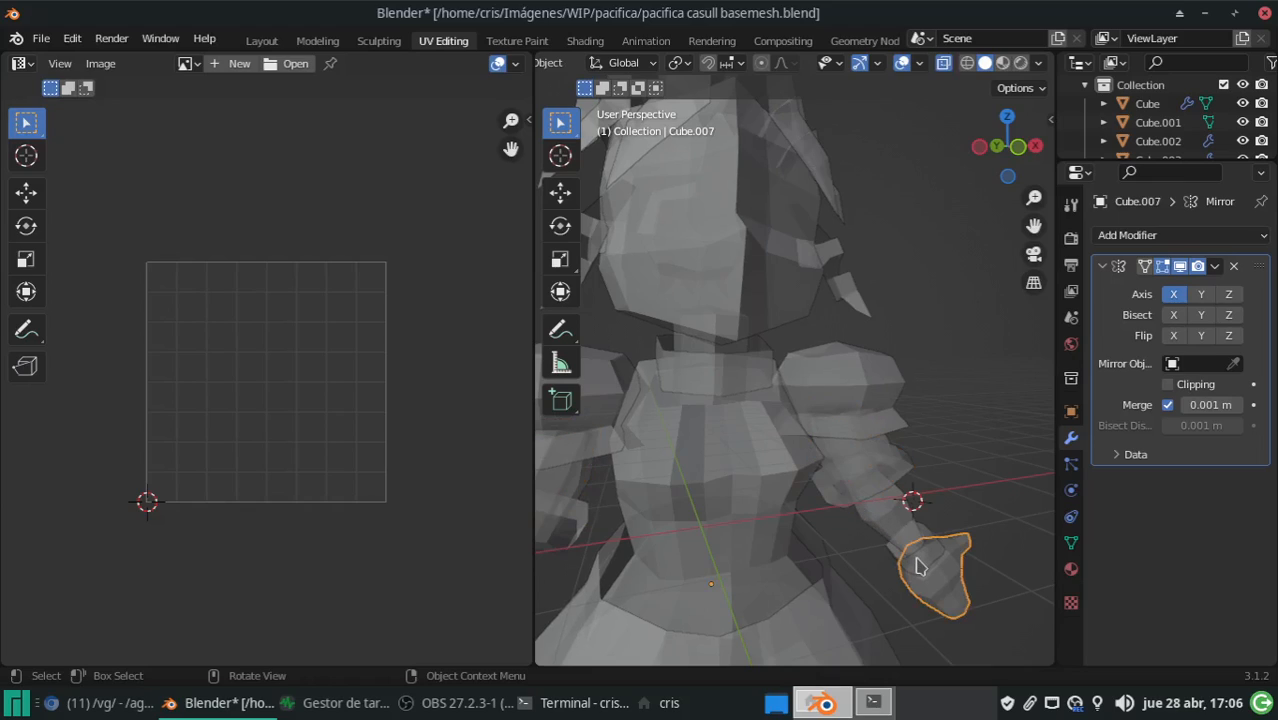
{"action": "key", "text": "Tab"}
{"action": "key", "text": "Tab"}
{"action": "left_click", "coordinate": [918, 560]}
{"action": "left_click", "coordinate": [919, 565]}
{"action": "key", "text": "Tab"}
{"action": "key", "text": "Tab"}
Check the UV layouts of the skirt and the body, and save the file
{"action": "middle_click_drag", "start_coordinate": [679, 486], "coordinate": [787, 330]}
{"action": "left_click", "coordinate": [752, 505]}
{"action": "key", "text": "Tab"}
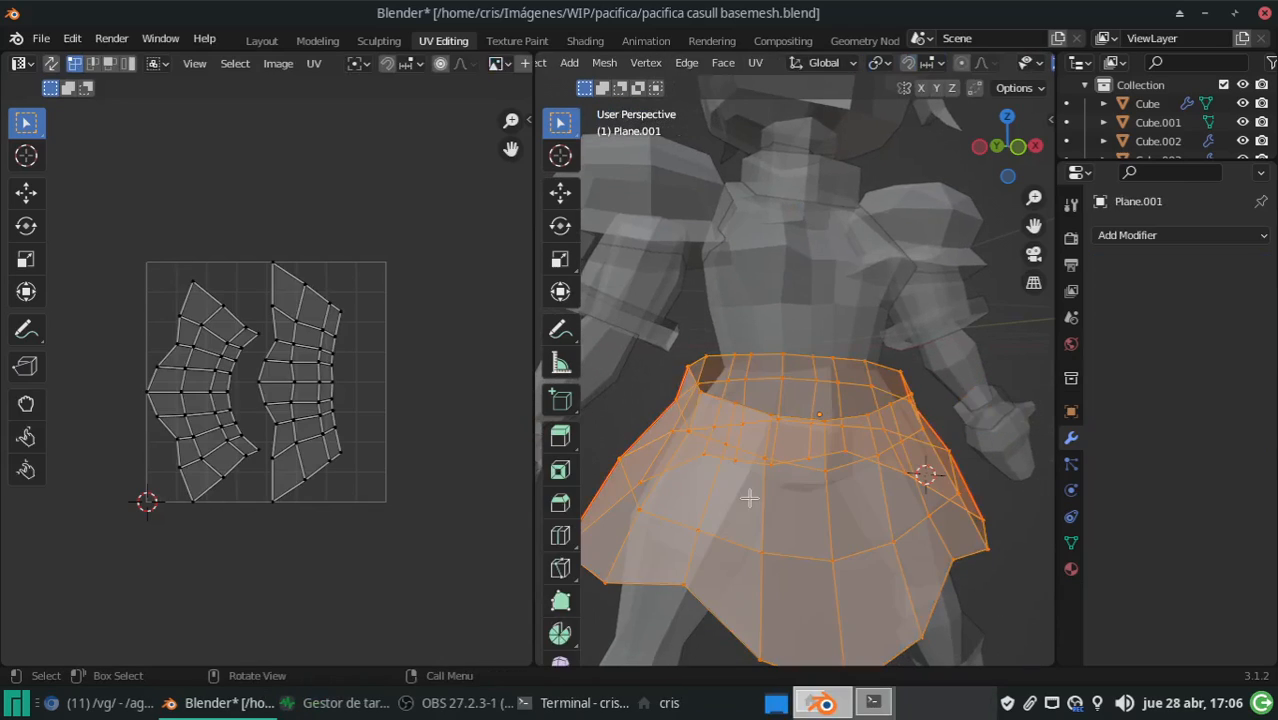
{"action": "key", "text": "Tab"}
{"action": "middle_click_drag", "start_coordinate": [770, 394], "coordinate": [800, 485]}
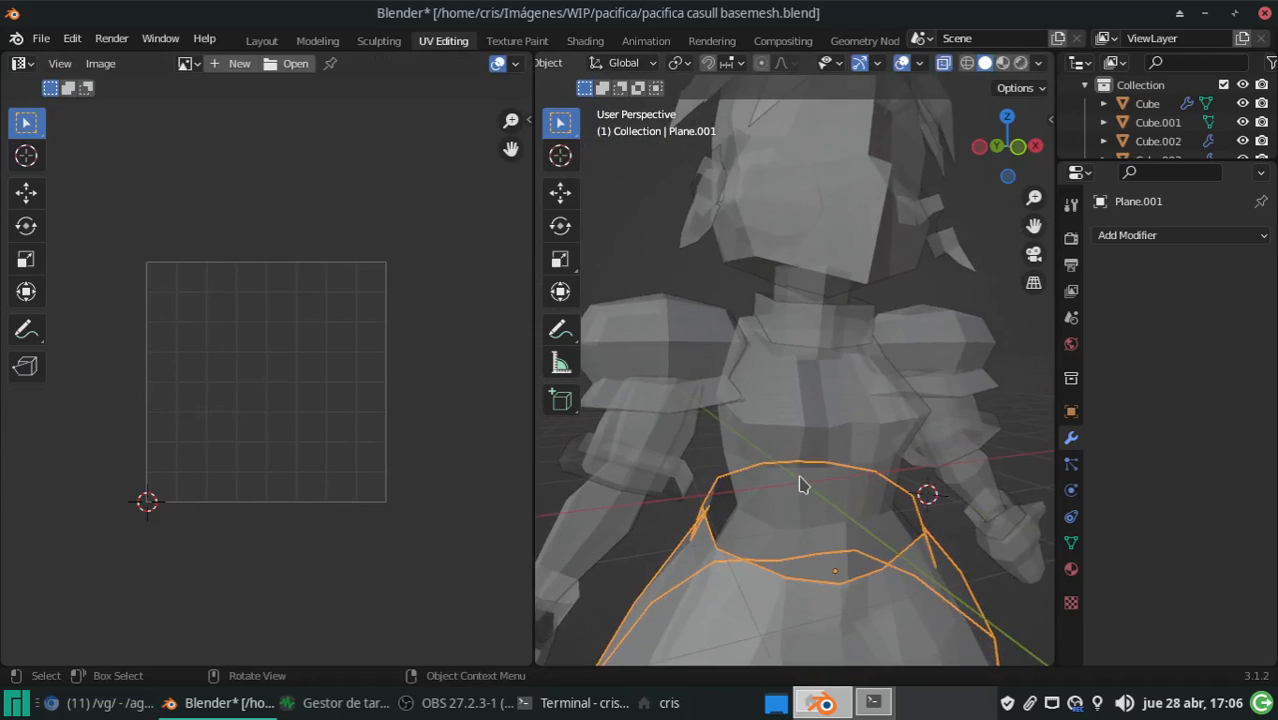
{"action": "left_click", "coordinate": [772, 415]}
{"action": "key", "text": "Tab"}
{"action": "key", "text": "Tab"}
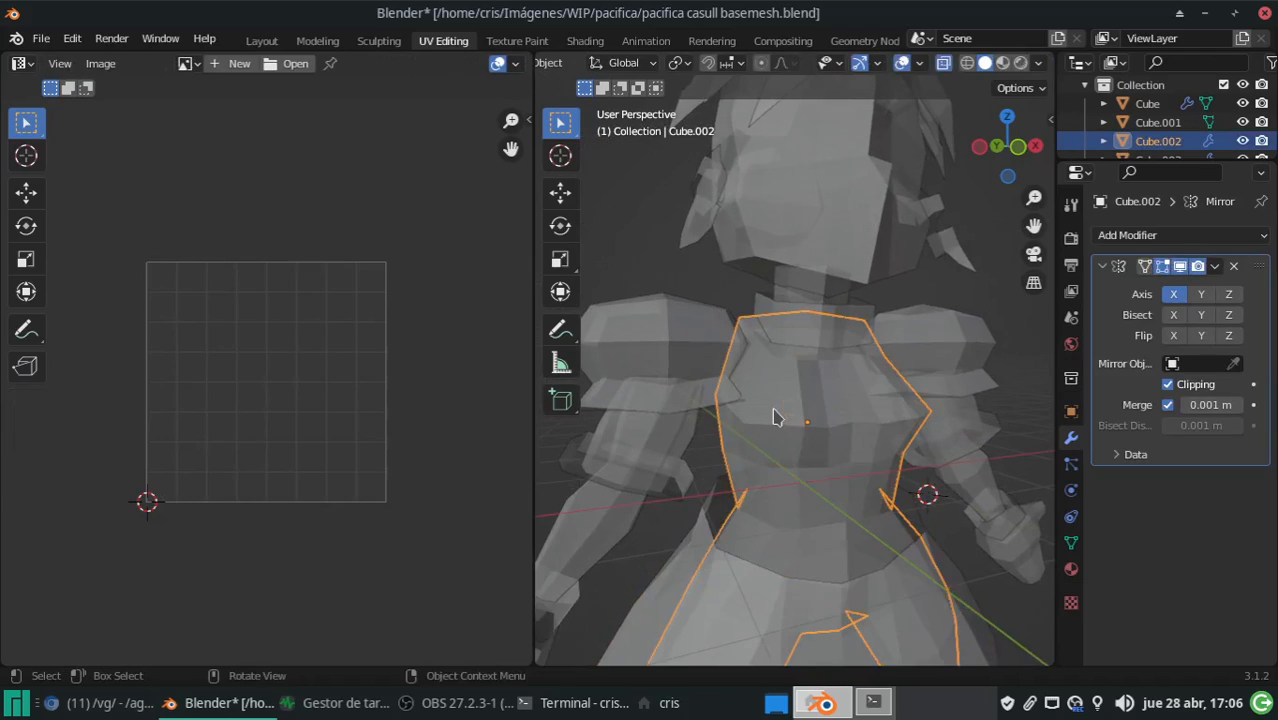
{"action": "middle_click_drag", "start_coordinate": [763, 407], "coordinate": [773, 417]}
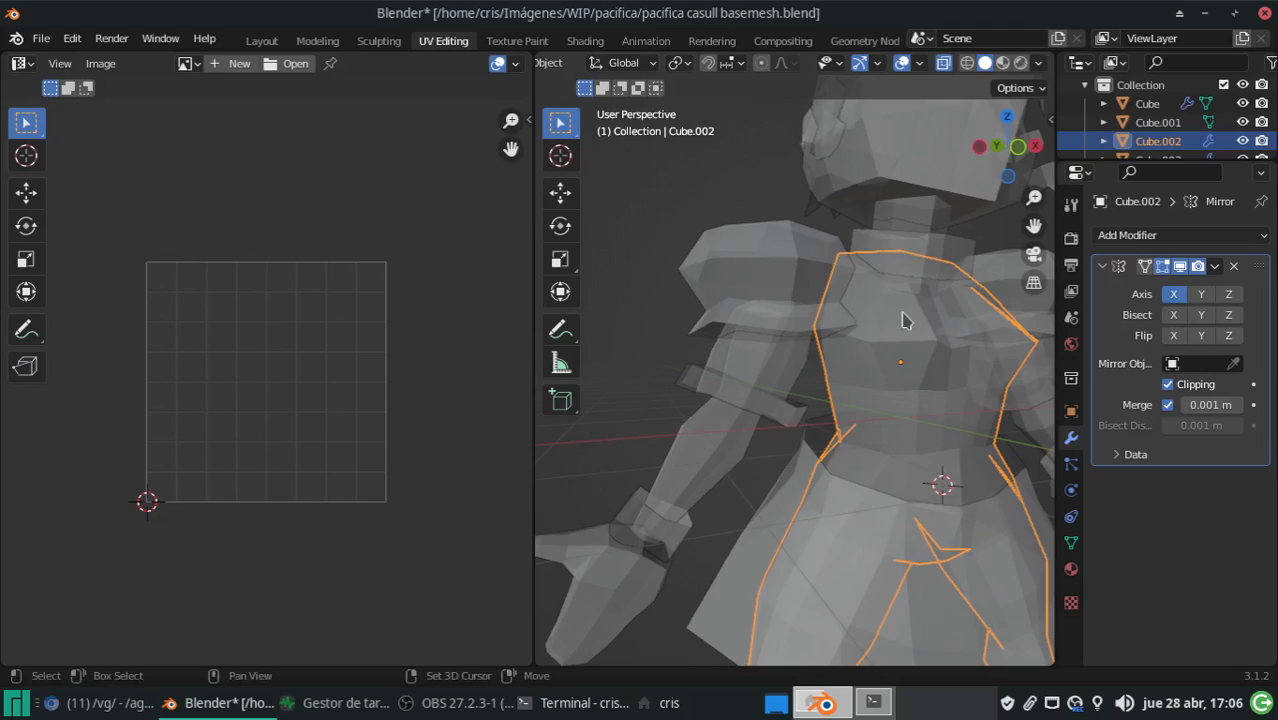
{"action": "middle_click_drag", "start_coordinate": [902, 320], "coordinate": [755, 582]}
{"action": "key", "text": "ctrl+s"}
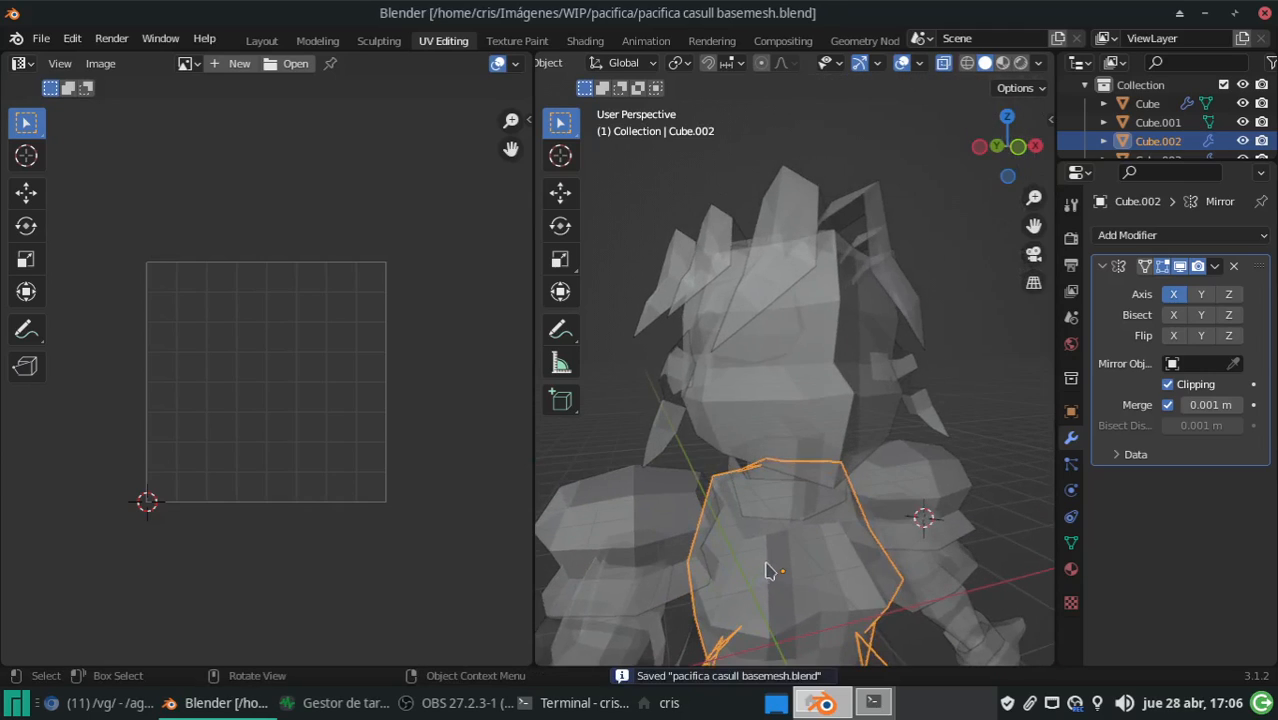
Mark a vertical edge of the collar around the neck as a seam
{"action": "left_click", "coordinate": [781, 503]}
{"action": "key", "text": "Tab"}
{"action": "mouse_move", "coordinate": [781, 503]}
{"action": "middle_mouse_down"}
{"action": "mouse_move", "coordinate": [812, 541]}
{"action": "mouse_move", "coordinate": [876, 531]}
{"action": "mouse_move", "coordinate": [787, 522]}
{"action": "mouse_move", "coordinate": [802, 522]}
{"action": "mouse_move", "coordinate": [804, 484]}
{"action": "mouse_move", "coordinate": [773, 505]}
{"action": "middle_mouse_up"}
{"action": "key", "text": "ctrl+e"}
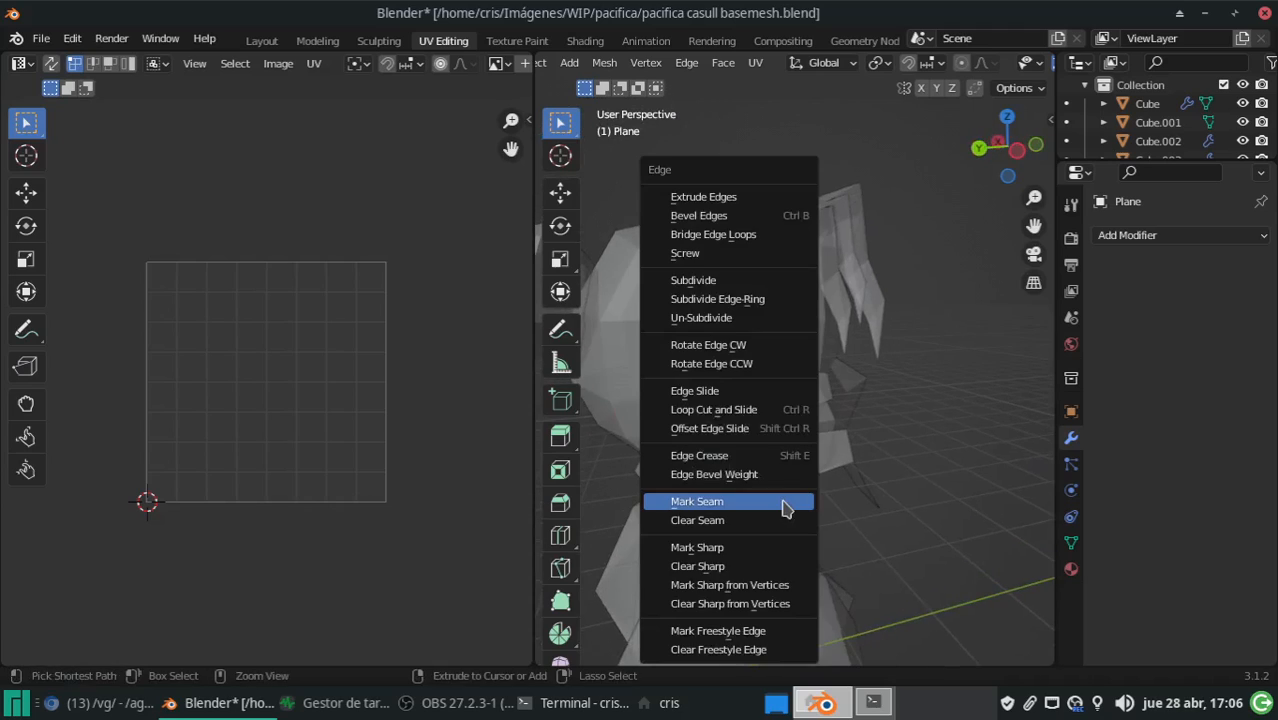
{"action": "left_click", "coordinate": [784, 508]}
Unwrap the entire collar mesh and leave its editing mode
{"action": "key", "text": "a"}
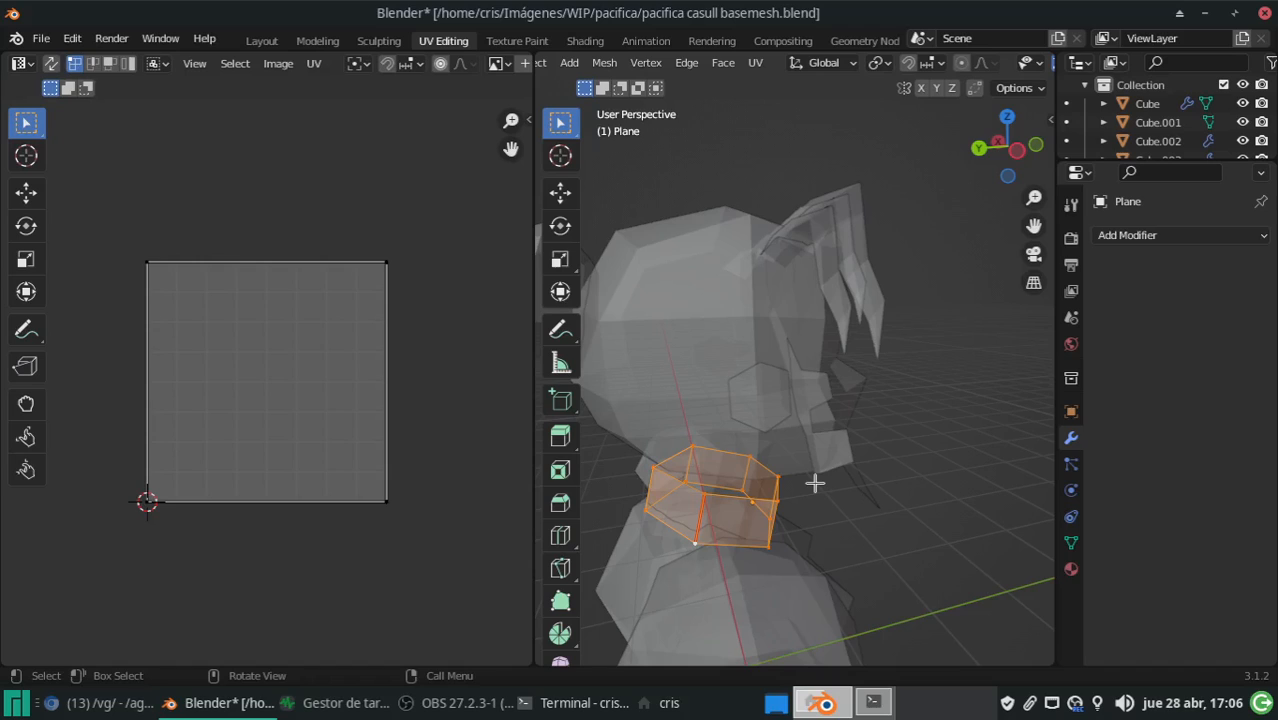
{"action": "key", "text": "u"}
{"action": "left_click", "coordinate": [830, 414]}
{"action": "middle_click_drag", "start_coordinate": [870, 456], "coordinate": [778, 463]}
{"action": "key", "text": "Tab"}
Open the neck mesh for editing and delete its top and bottom cap faces
{"action": "left_click", "coordinate": [771, 483]}
{"action": "key", "text": "Tab"}
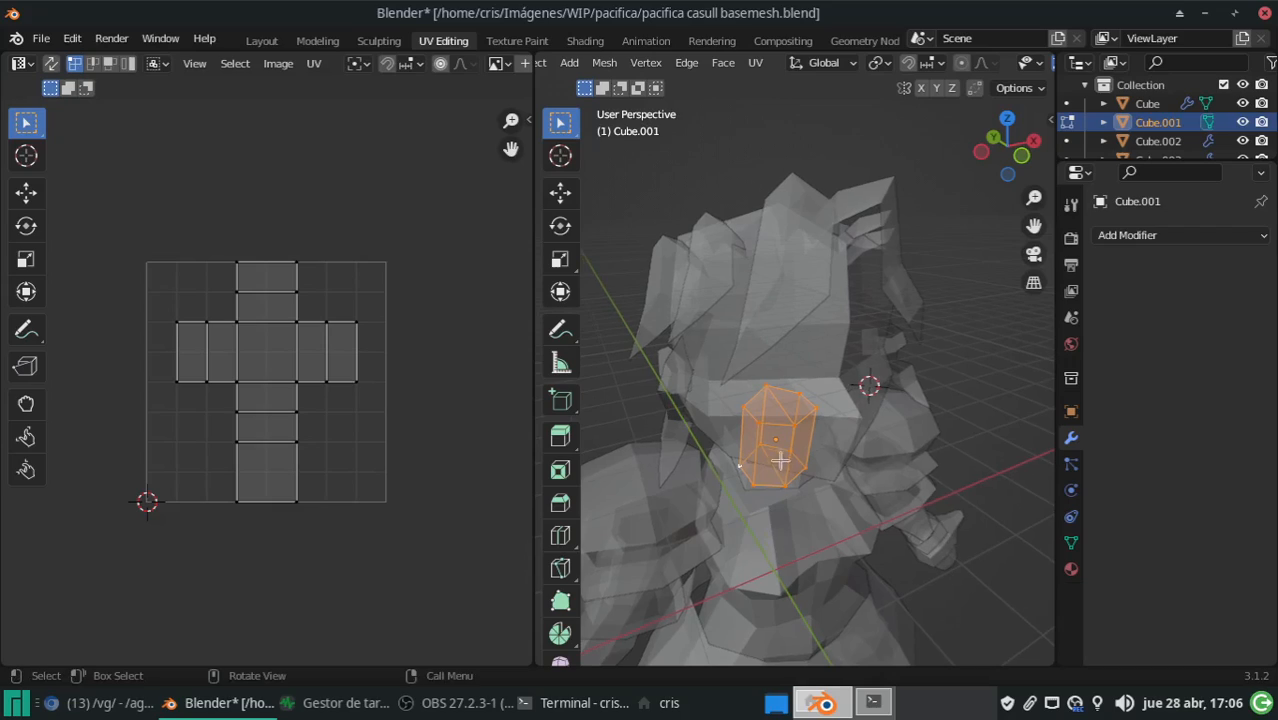
{"action": "left_click", "coordinate": [791, 423]}
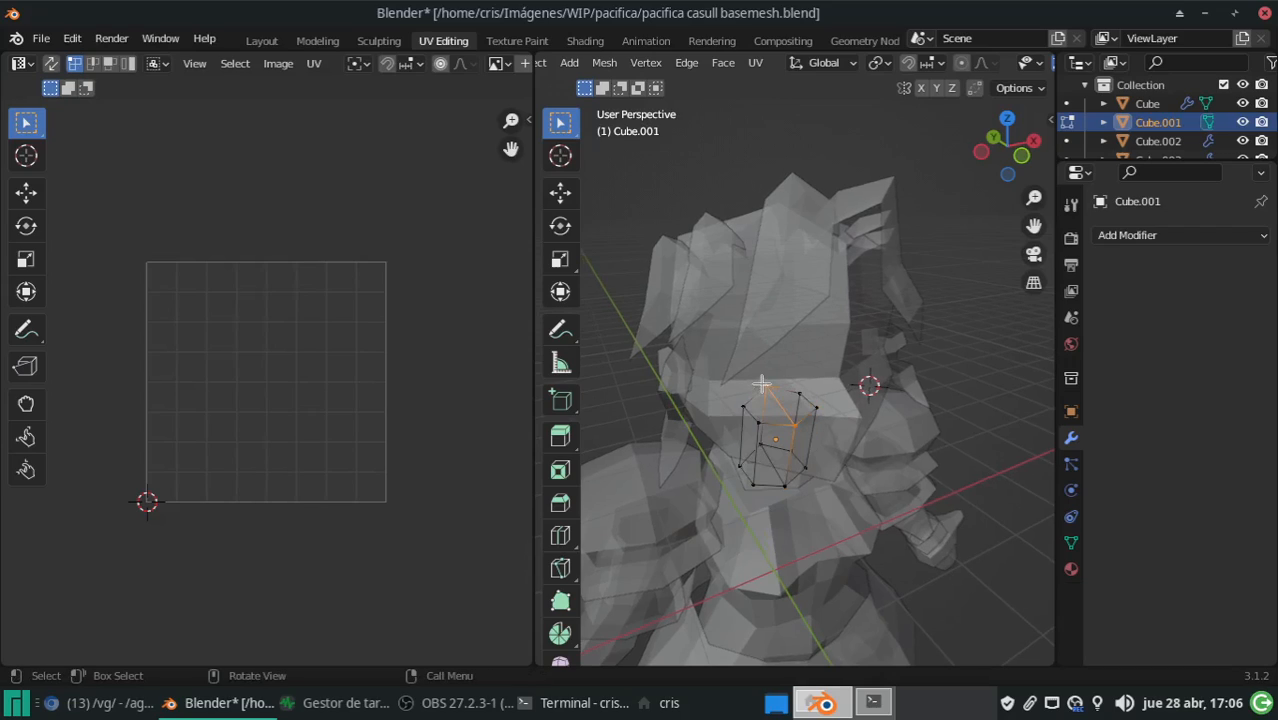
{"action": "key", "text": "x"}
{"action": "left_click", "coordinate": [759, 409]}
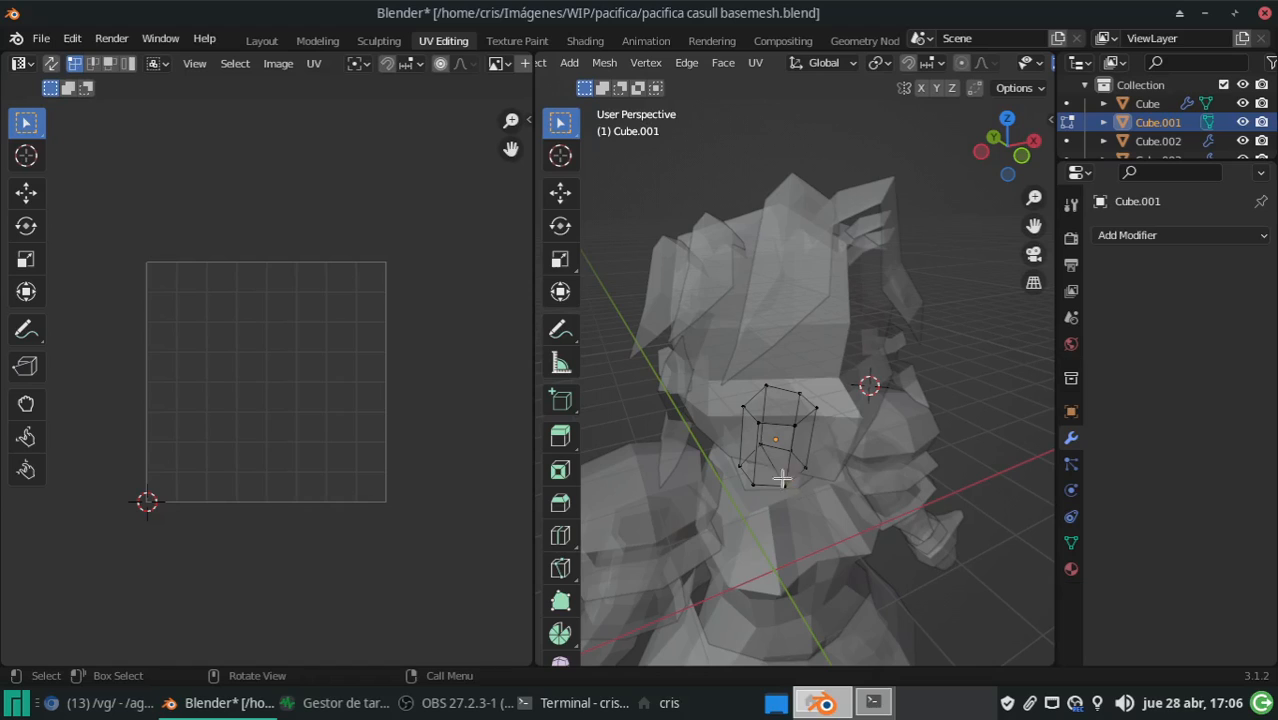
{"action": "key", "text": "x"}
{"action": "left_click", "coordinate": [765, 439]}
Mark one vertical edge of the neck mesh as a seam
{"action": "middle_click_drag", "start_coordinate": [765, 439], "coordinate": [866, 446]}
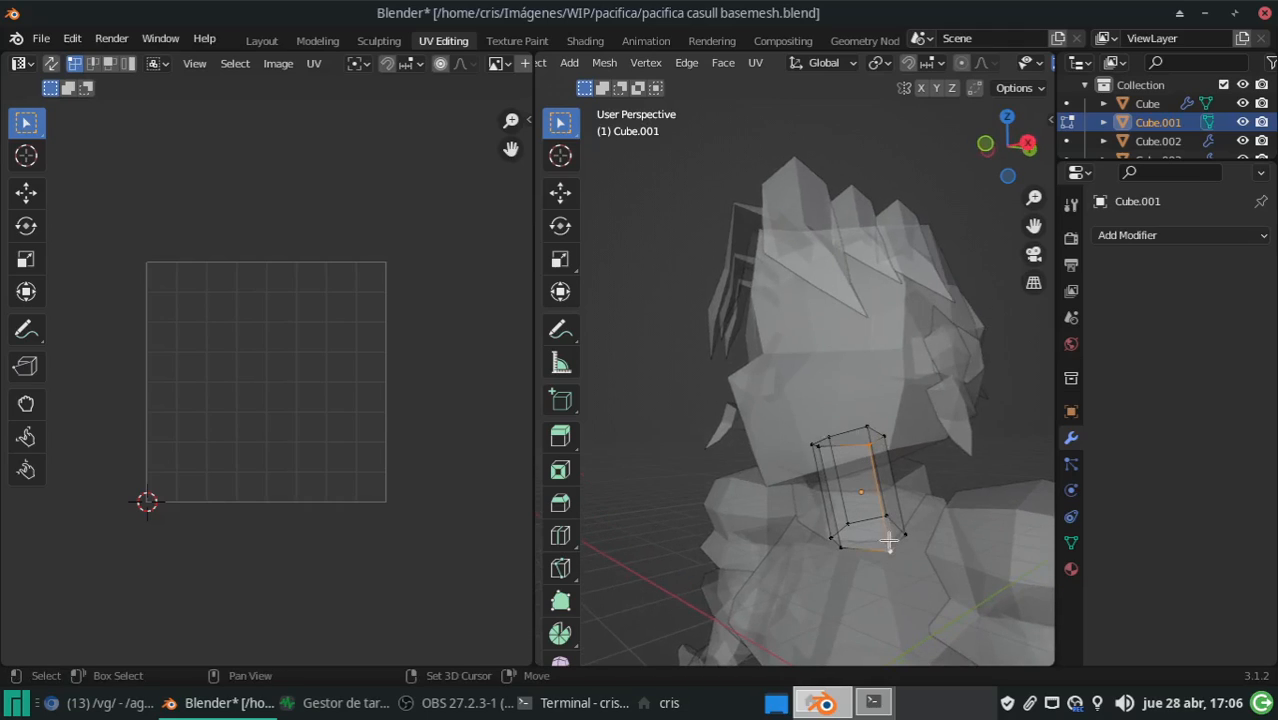
{"action": "key", "text": "ctrl+e"}
{"action": "left_click", "coordinate": [863, 516]}
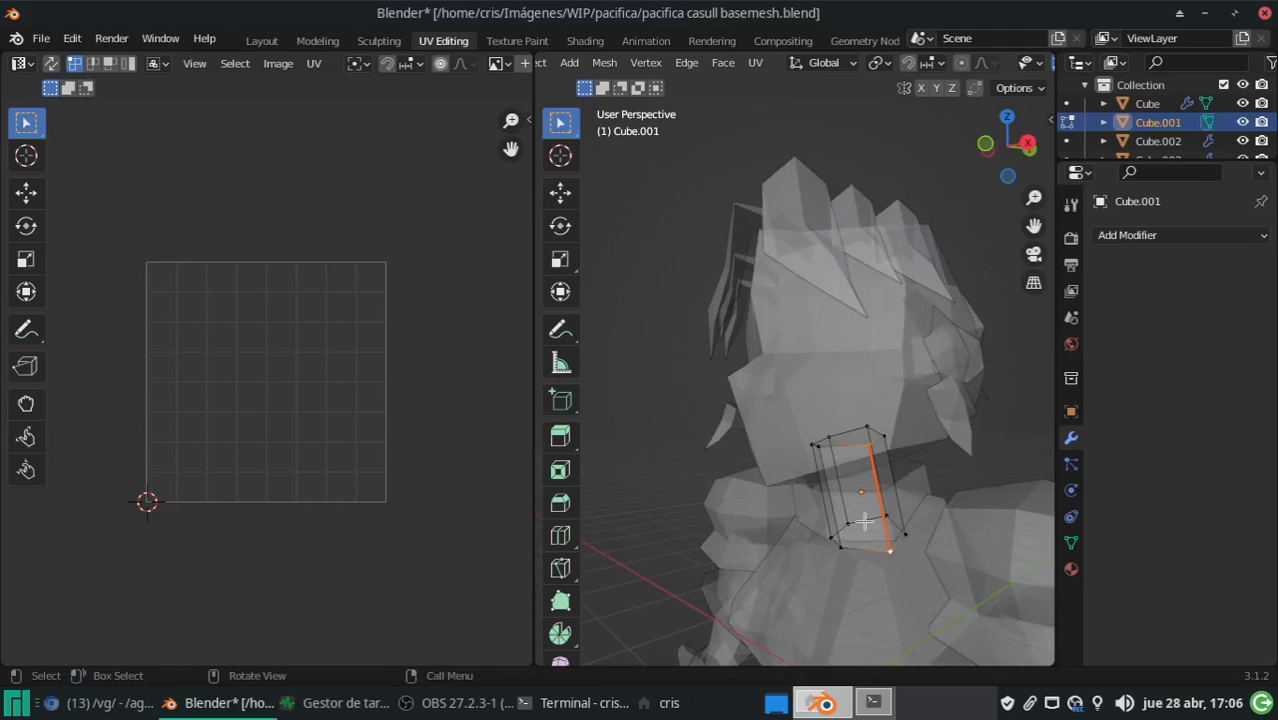
Unwrap the entire neck mesh, leave its editing mode and save the file
{"action": "key", "text": "u"}
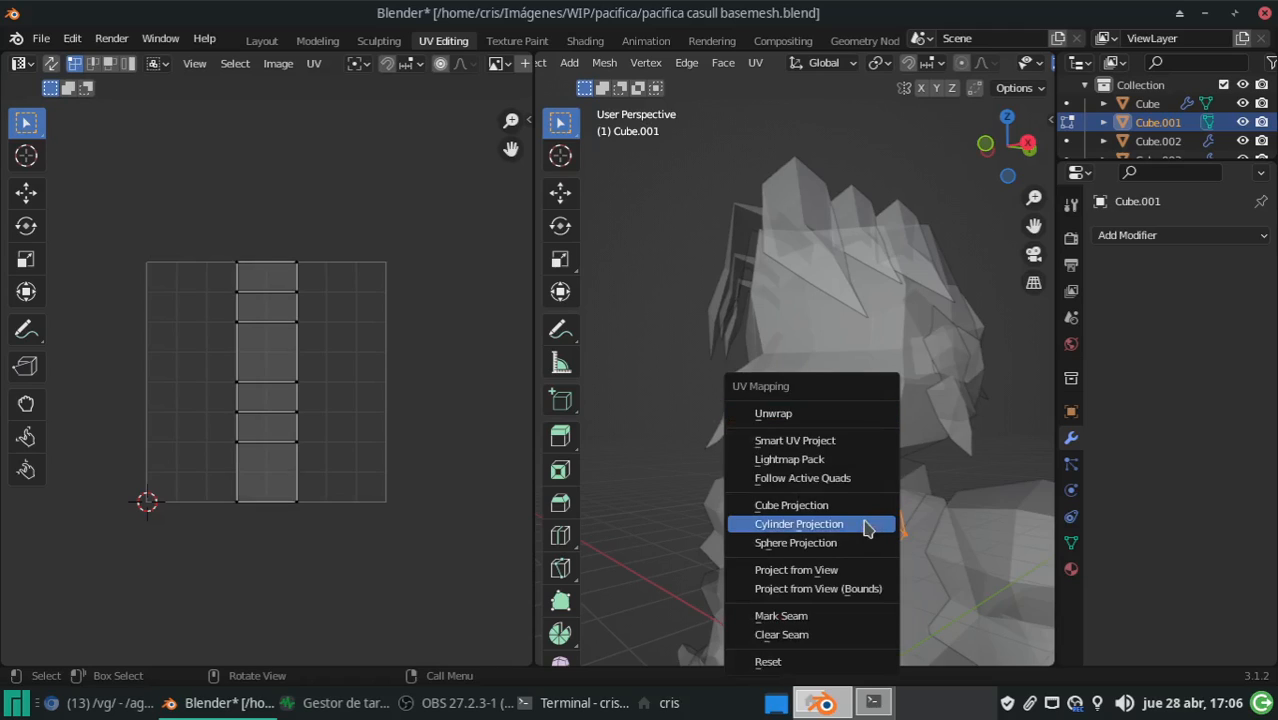
{"action": "left_click", "coordinate": [850, 411]}
{"action": "middle_click_drag", "start_coordinate": [845, 415], "coordinate": [660, 485]}
{"action": "key", "text": "Tab"}
{"action": "key", "text": "ctrl+s"}
Open the side hair lock mesh for editing and mark the edge loops around its middle section as seams
{"action": "left_click", "coordinate": [630, 488]}
{"action": "key", "text": "Tab"}
{"action": "middle_click_drag", "start_coordinate": [893, 451], "coordinate": [834, 436]}
{"action": "key", "text": "ctrl+e"}
{"action": "left_click", "coordinate": [781, 440]}
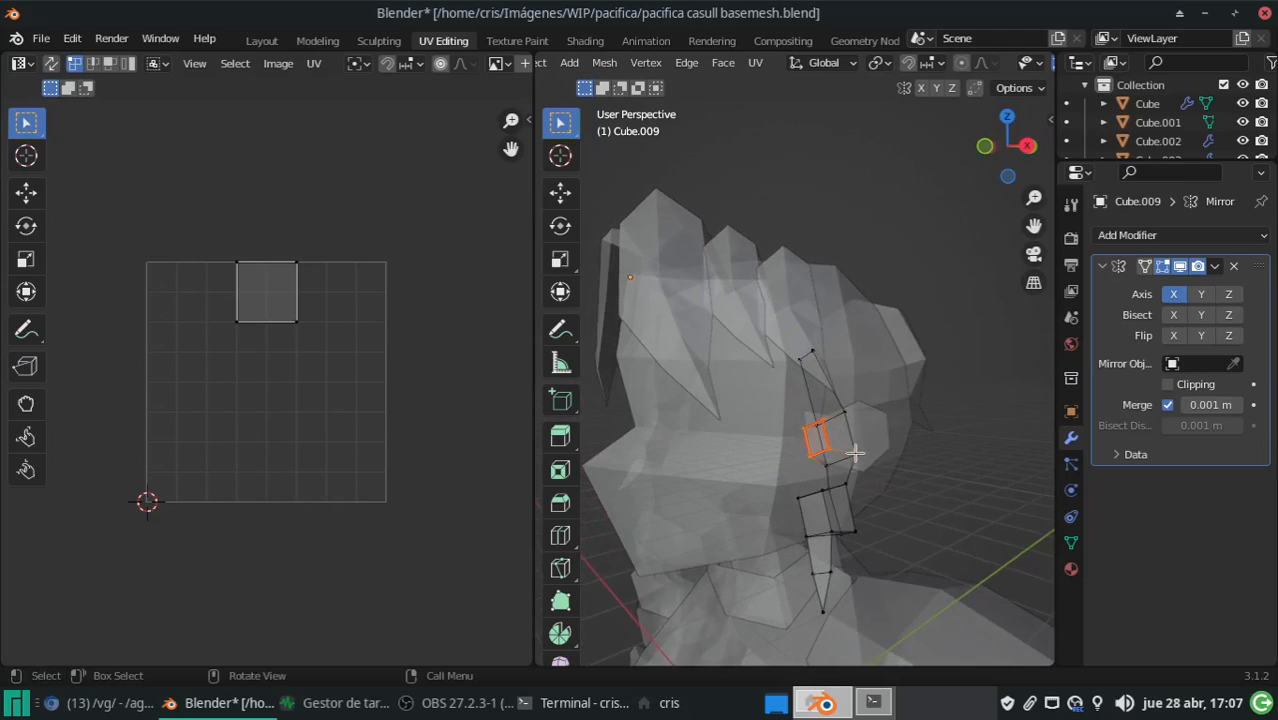
{"action": "key", "text": "alt+a"}
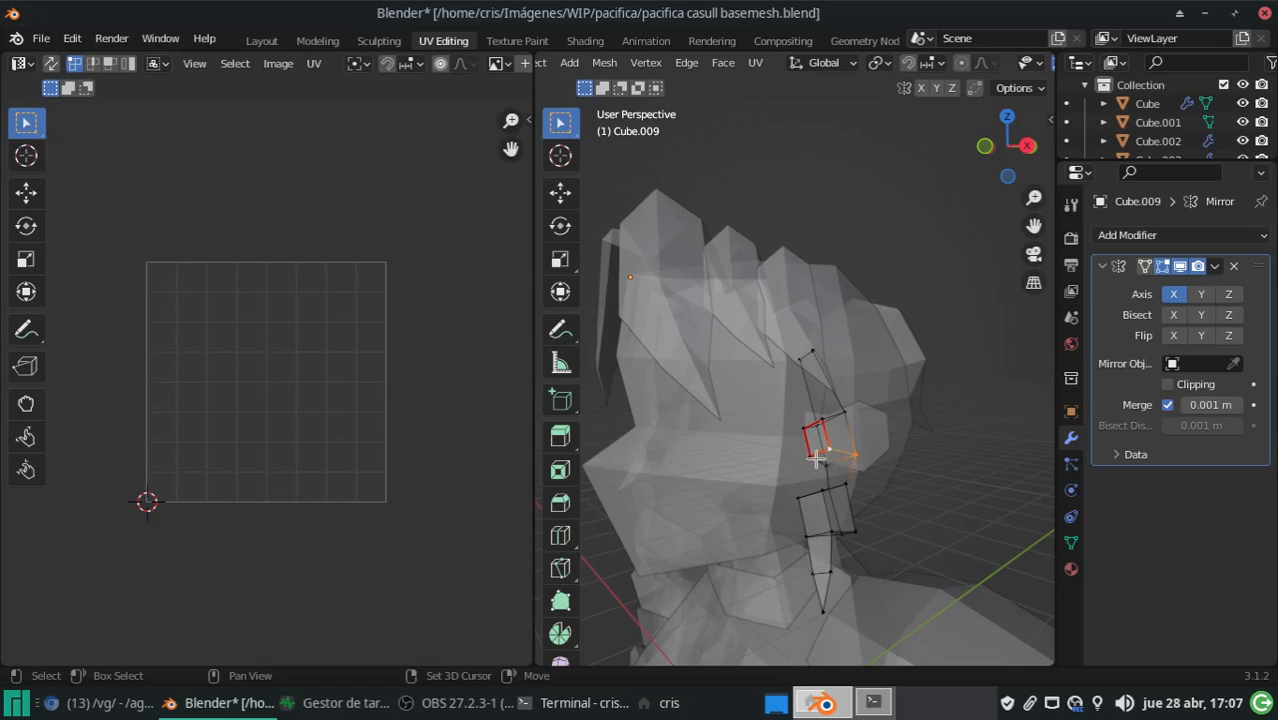
{"action": "key", "text": "ctrl+e"}
{"action": "left_click", "coordinate": [829, 474]}
Mark the remaining cross-section edge loops between the side hair lock's segments as seams
{"action": "middle_click_drag", "start_coordinate": [852, 420], "coordinate": [826, 441]}
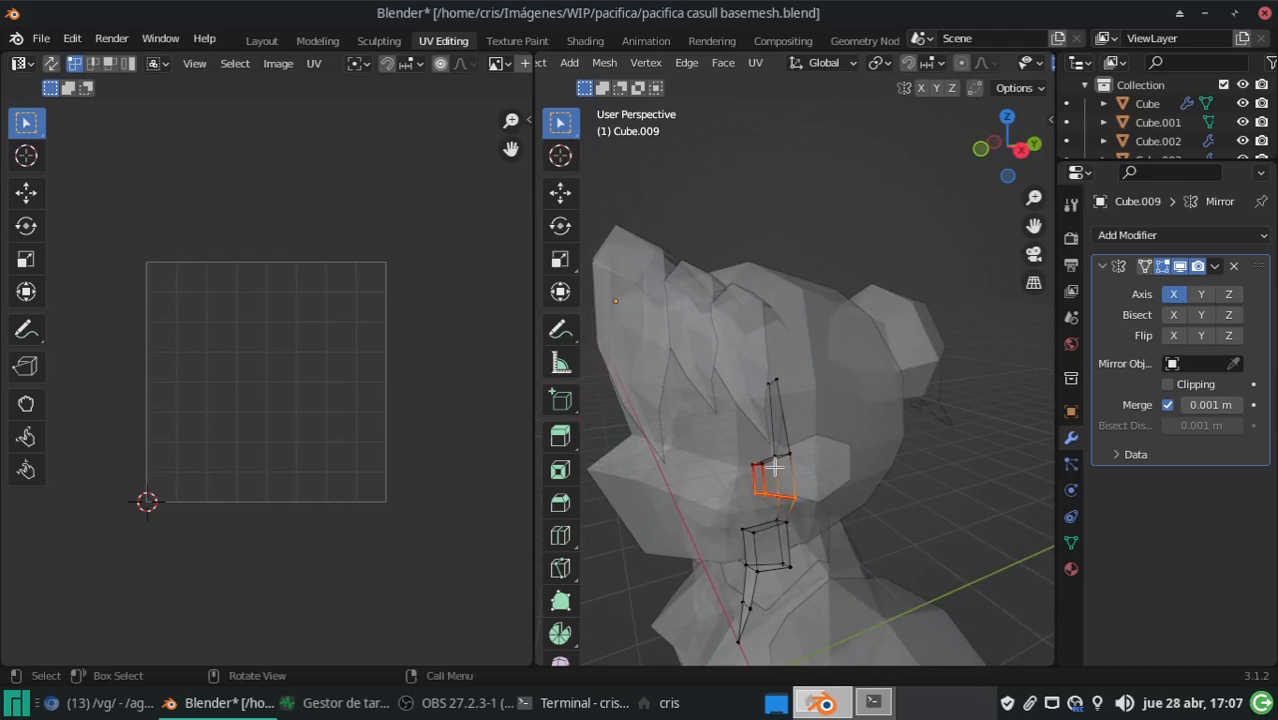
{"action": "left_click", "coordinate": [810, 470], "text": "alt"}
{"action": "key", "text": "ctrl+e"}
{"action": "left_click", "coordinate": [810, 479]}
{"action": "middle_click_drag", "start_coordinate": [830, 531], "coordinate": [799, 430]}
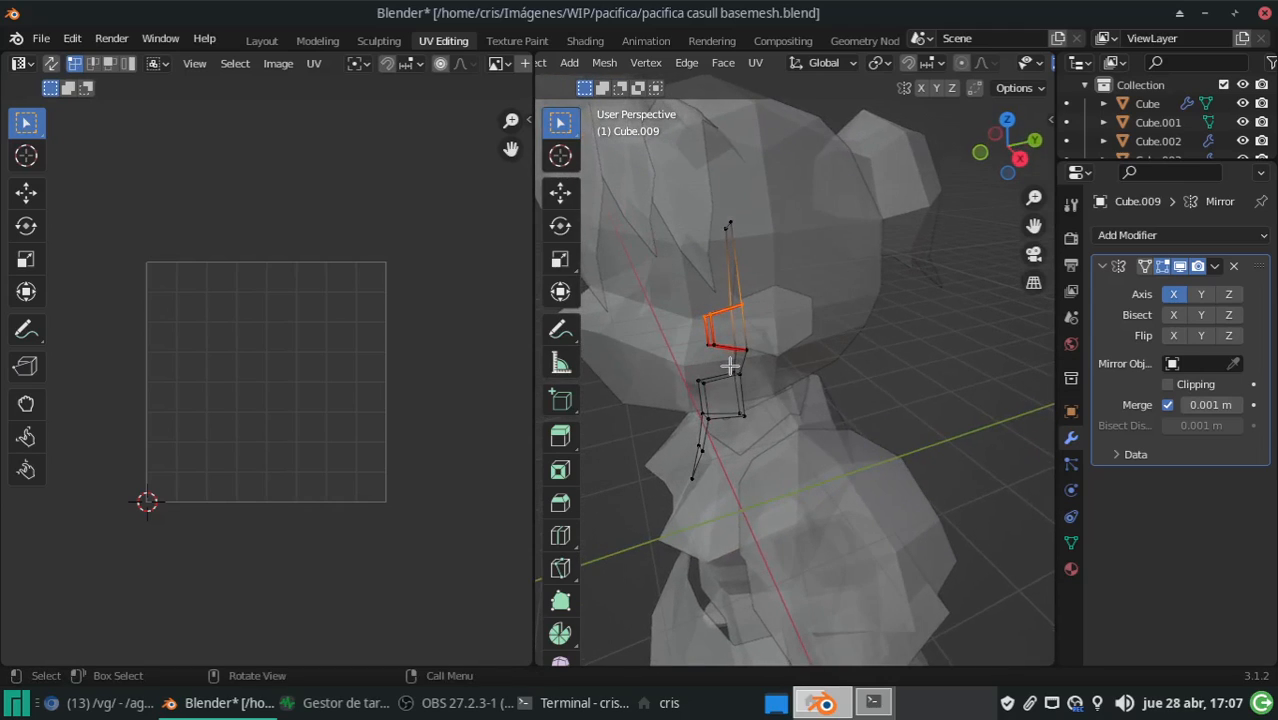
{"action": "left_click", "coordinate": [750, 415], "text": "alt"}
{"action": "key", "text": "ctrl+e"}
{"action": "left_click", "coordinate": [765, 447]}
Unwrap the entire side hair lock mesh, save the file and leave its editing mode
{"action": "middle_click_drag", "start_coordinate": [762, 446], "coordinate": [814, 468]}
{"action": "key", "text": "a"}
{"action": "key", "text": "u"}
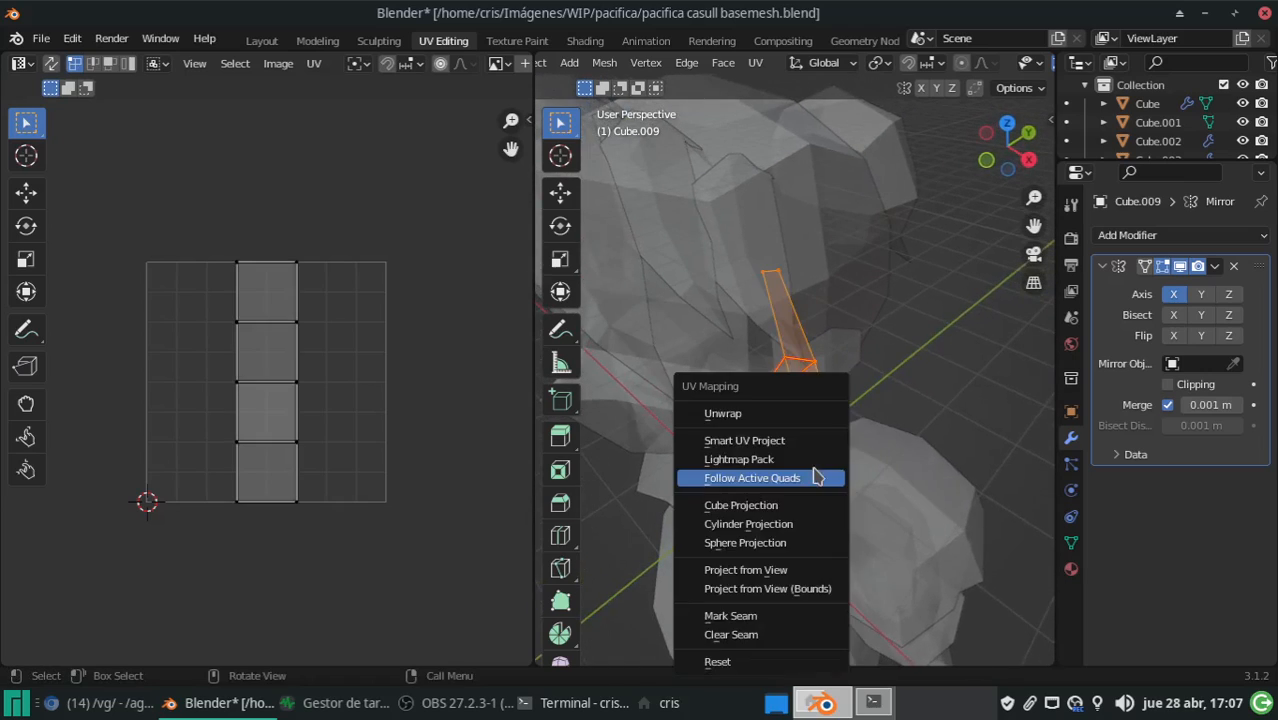
{"action": "left_click", "coordinate": [810, 414]}
{"action": "middle_click_drag", "start_coordinate": [745, 444], "coordinate": [788, 418]}
{"action": "key", "text": "ctrl+s"}
{"action": "key", "text": "Tab"}
Unwrap the entire hexagonal ear mesh on the side of the head without adding seams
{"action": "left_click", "coordinate": [793, 470]}
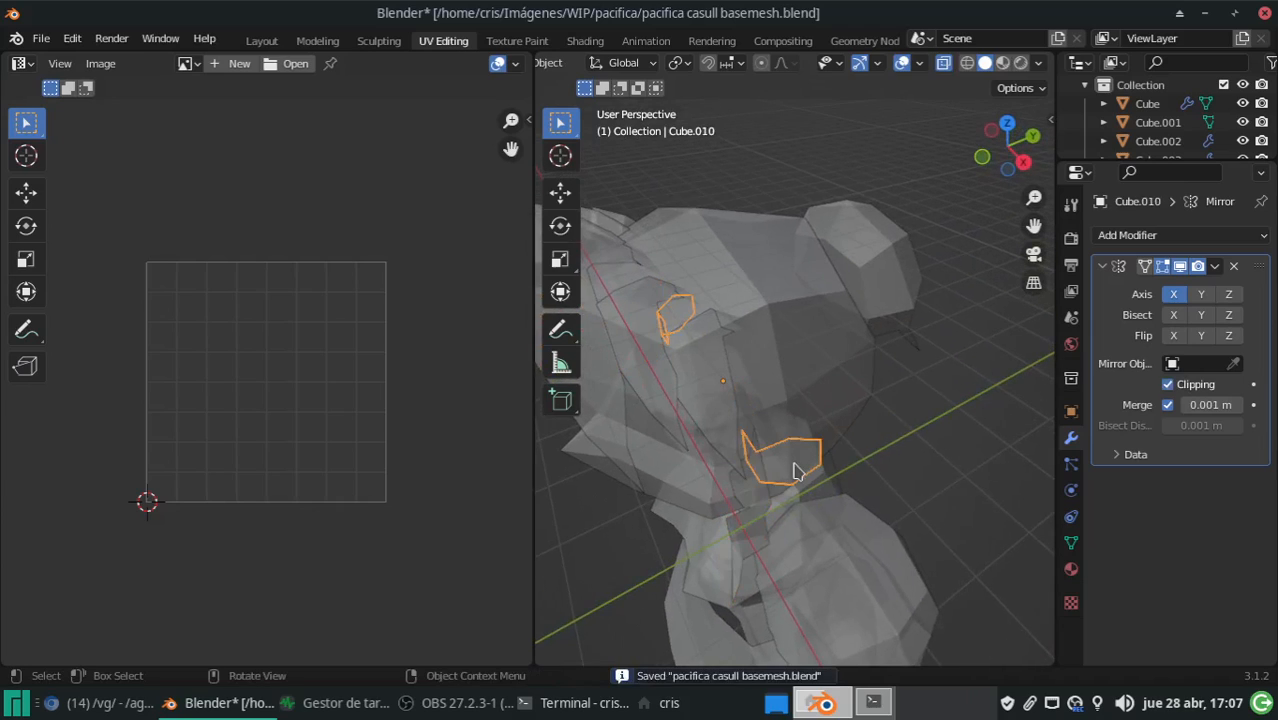
{"action": "key", "text": "Tab"}
{"action": "key", "text": "a"}
{"action": "key", "text": "u"}
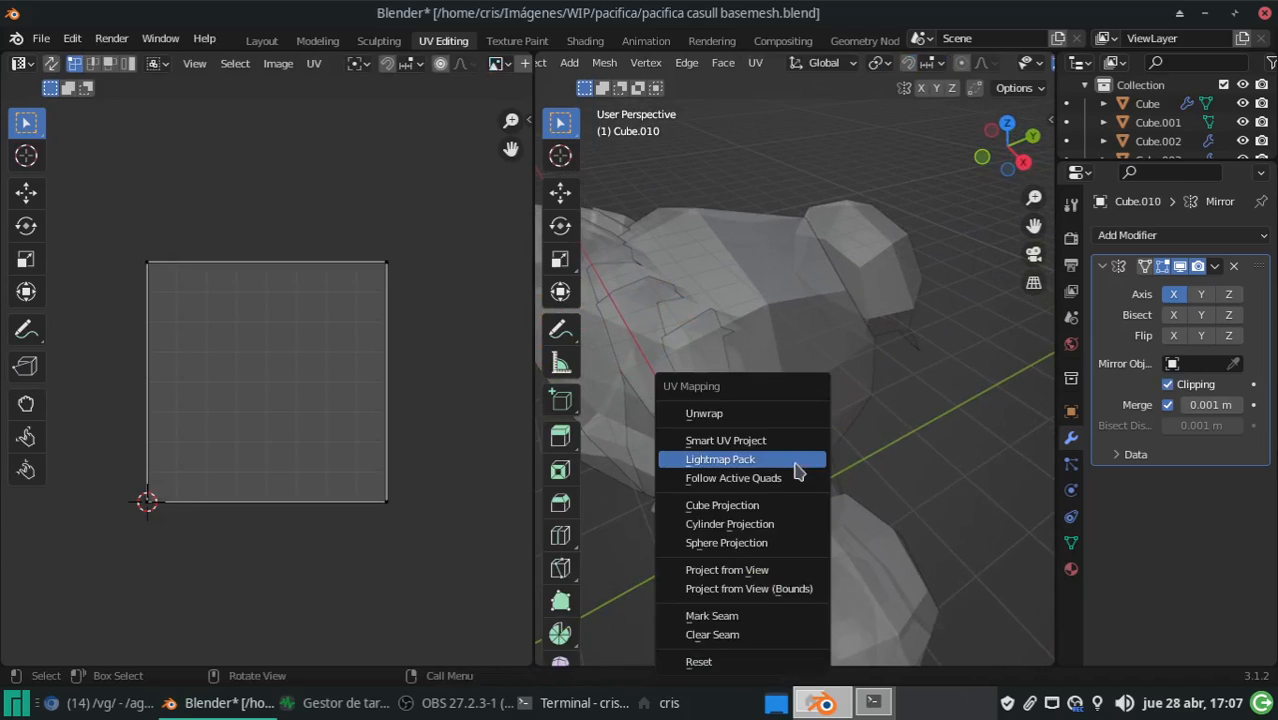
{"action": "left_click", "coordinate": [796, 411]}
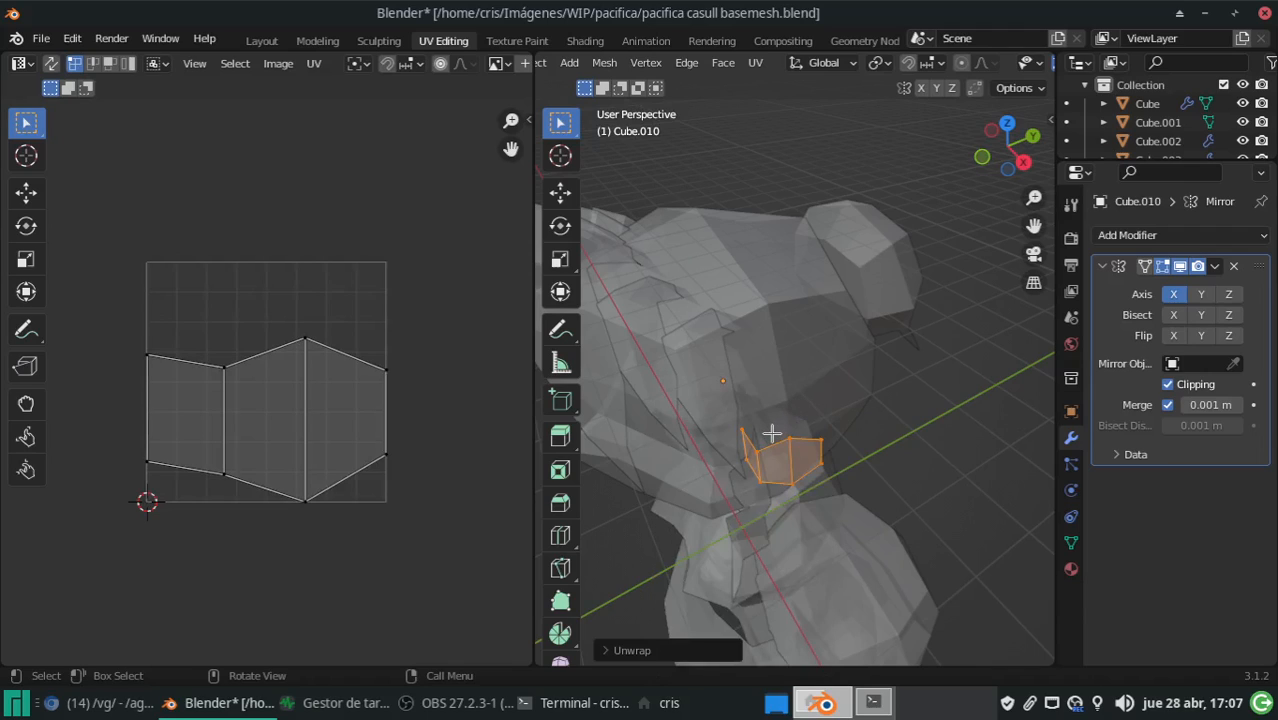
{"action": "key", "text": "Tab"}
Check the head and surrounding hair meshes one after another for existing seams and UV layouts
{"action": "middle_click_drag", "start_coordinate": [753, 416], "coordinate": [806, 352]}
{"action": "left_click", "coordinate": [806, 352]}
{"action": "left_click", "coordinate": [806, 352]}
{"action": "key", "text": "Tab"}
{"action": "key", "text": "Tab"}
{"action": "left_click", "coordinate": [736, 336]}
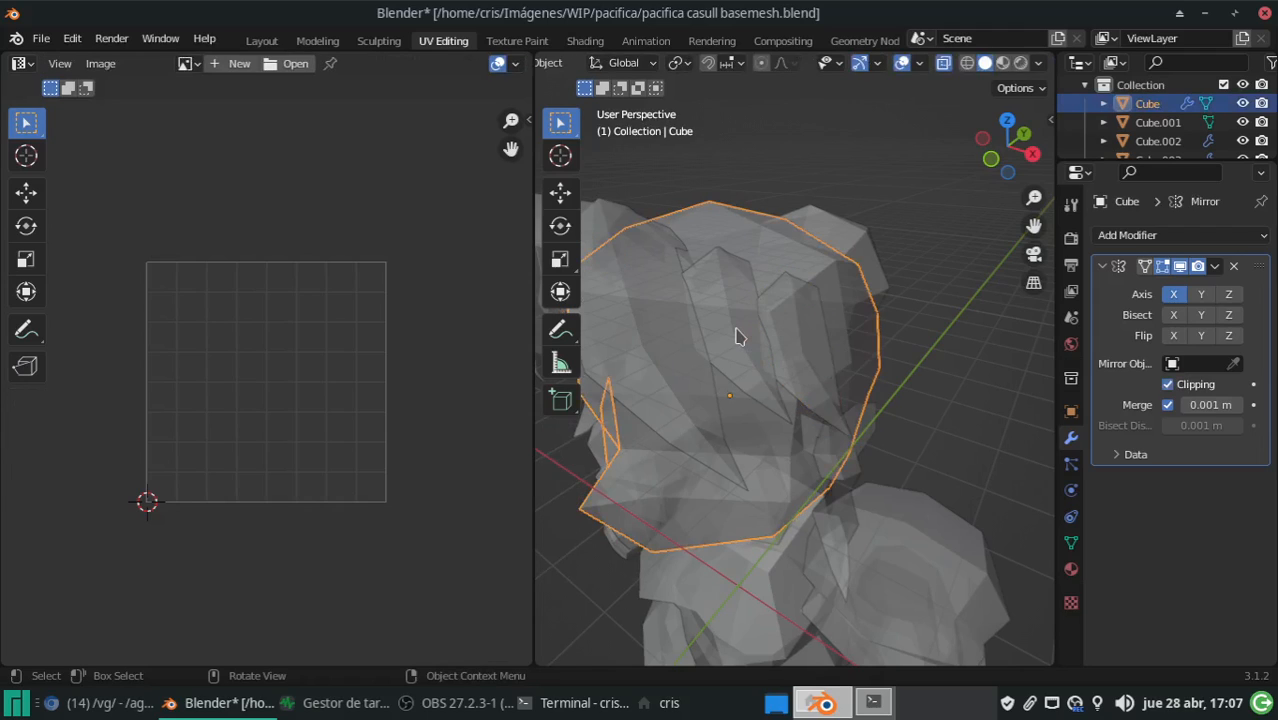
{"action": "left_click", "coordinate": [736, 336]}
{"action": "key", "text": "Tab"}
{"action": "key", "text": "Tab"}
{"action": "middle_click_drag", "start_coordinate": [742, 334], "coordinate": [838, 336]}
{"action": "left_click", "coordinate": [879, 327]}
{"action": "key", "text": "Tab"}
{"action": "key", "text": "Tab"}
{"action": "left_click", "coordinate": [879, 330]}
{"action": "key", "text": "Tab"}
{"action": "key", "text": "Tab"}
Open the hair bun mesh behind the head for editing and mark the edge loop of its head-facing side as a seam
{"action": "middle_click_drag", "start_coordinate": [913, 329], "coordinate": [715, 373]}
{"action": "left_click", "coordinate": [825, 295]}
{"action": "key", "text": "Tab"}
{"action": "middle_click_drag", "start_coordinate": [800, 330], "coordinate": [890, 391]}
{"action": "scroll", "coordinate": [869, 355], "scroll_direction": "up", "scroll_amount": 3}
{"action": "key", "text": "ctrl+s"}
{"action": "left_click_drag", "start_coordinate": [628, 287], "coordinate": [650, 358]}
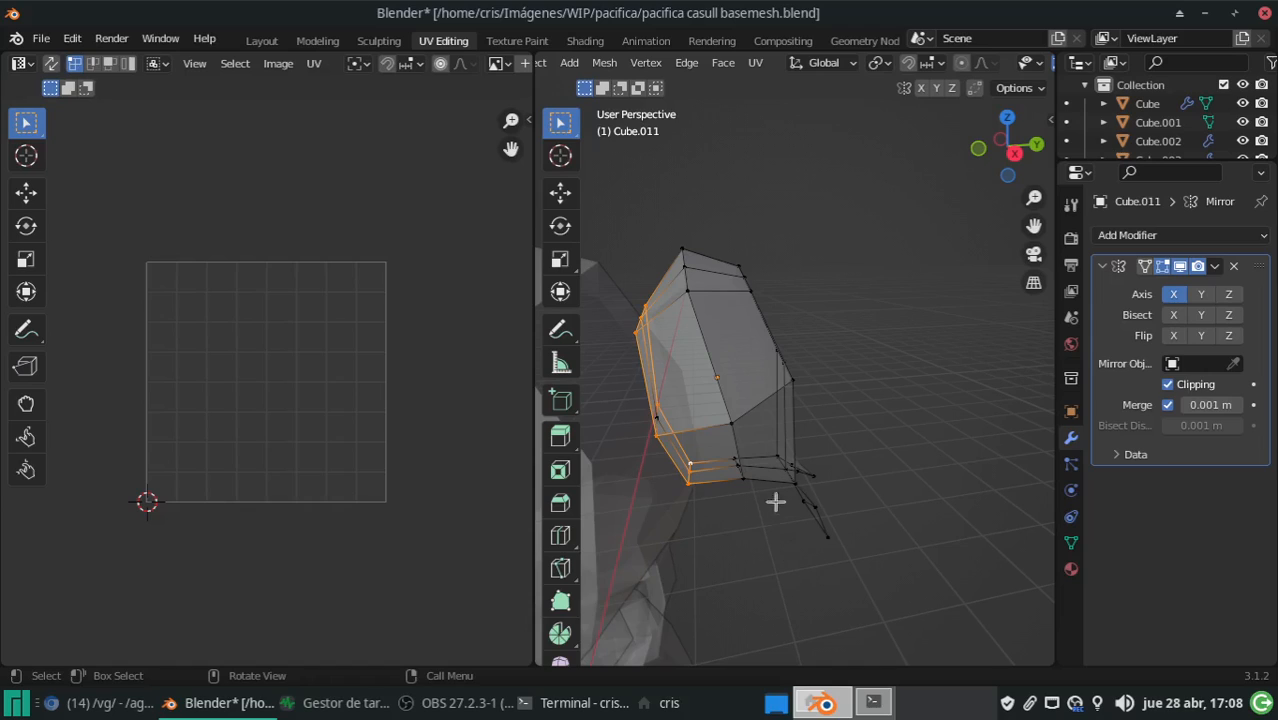
{"action": "key", "text": "ctrl+e"}
{"action": "left_click", "coordinate": [729, 392]}
Mark the lower edge loop of the hair bun, above its two pointed tails, as a seam
{"action": "middle_click_drag", "start_coordinate": [733, 457], "coordinate": [765, 481]}
{"action": "key", "text": "alt+a"}
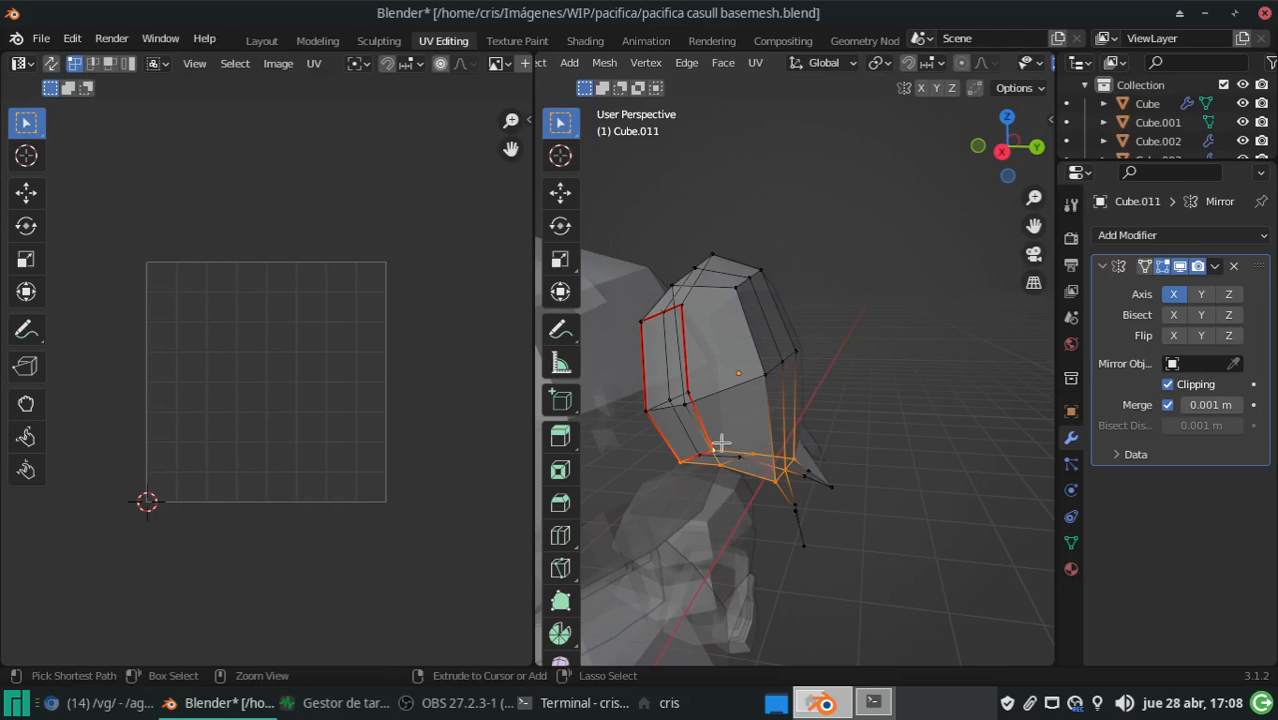
{"action": "key", "text": "ctrl+e"}
{"action": "left_click", "coordinate": [724, 451]}
Unwrap the entire hair bun mesh, leave its editing mode and save the file
{"action": "middle_click_drag", "start_coordinate": [898, 465], "coordinate": [802, 504]}
{"action": "mouse_move", "coordinate": [830, 443]}
{"action": "middle_mouse_down"}
{"action": "mouse_move", "coordinate": [836, 422]}
{"action": "mouse_move", "coordinate": [836, 494]}
{"action": "mouse_move", "coordinate": [964, 414]}
{"action": "mouse_move", "coordinate": [1001, 429]}
{"action": "mouse_move", "coordinate": [827, 447]}
{"action": "middle_mouse_up"}
{"action": "key", "text": "a"}
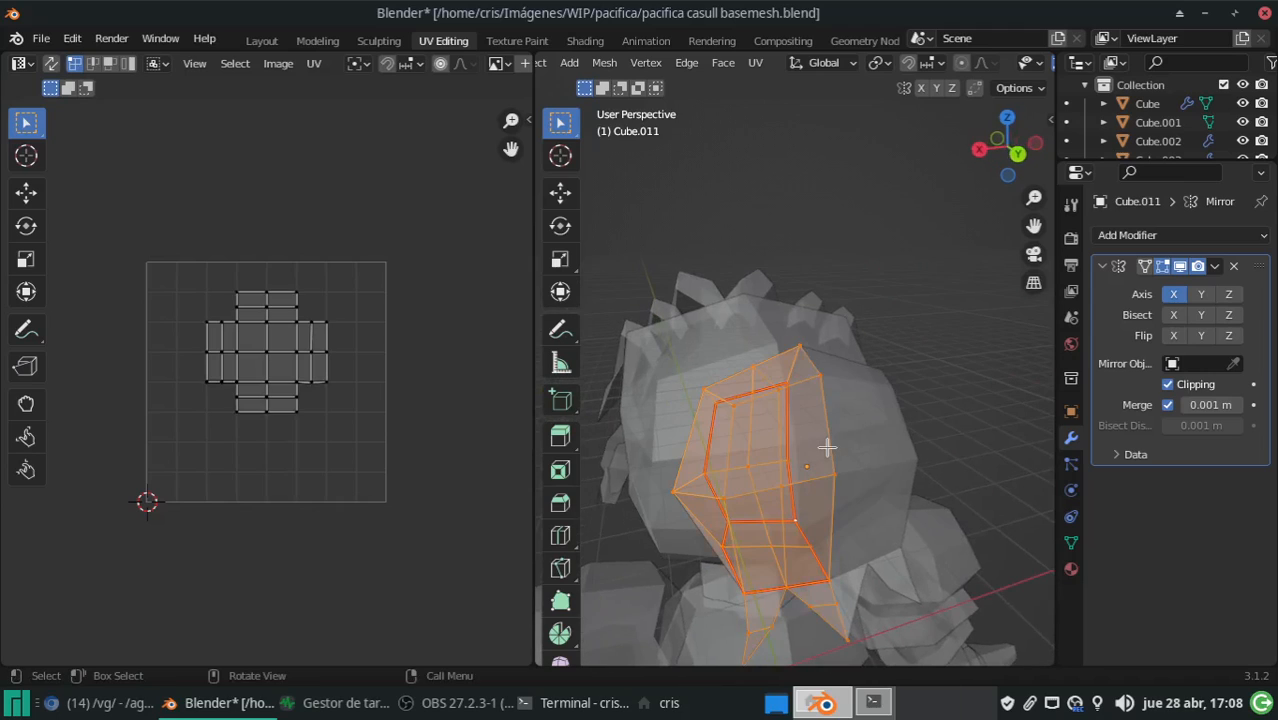
{"action": "key", "text": "u"}
{"action": "left_click", "coordinate": [828, 411]}
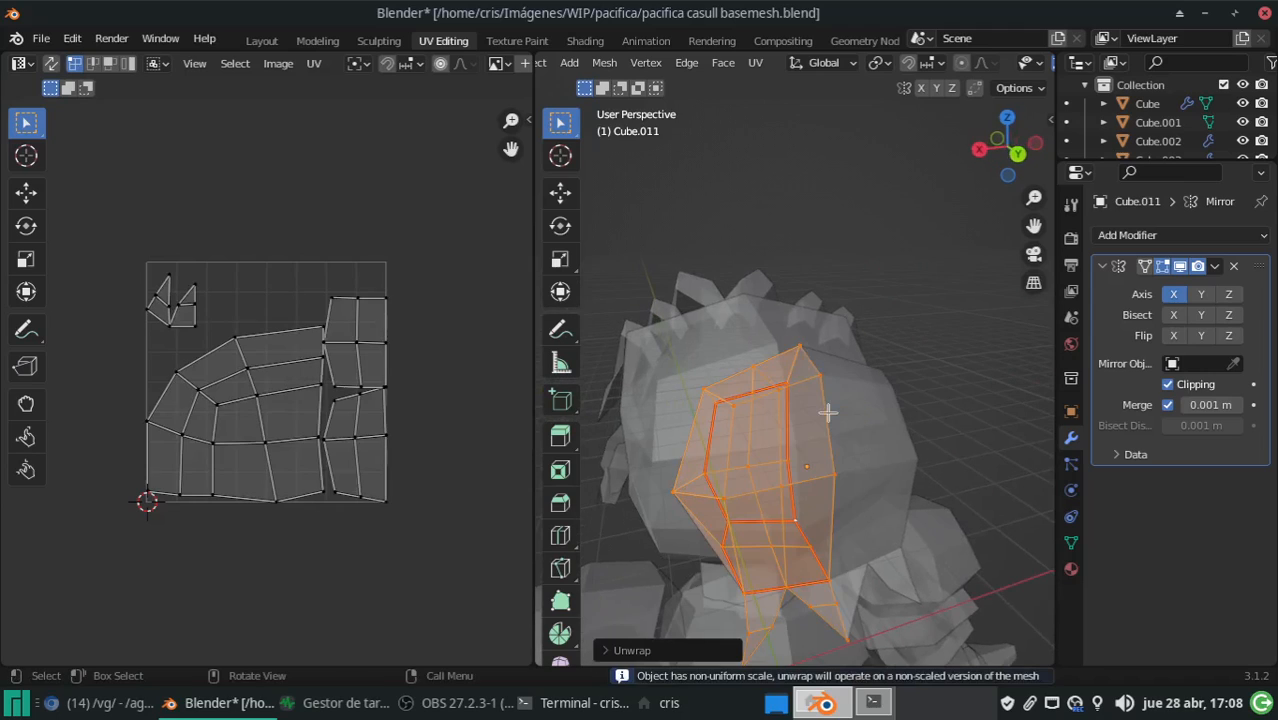
{"action": "middle_click_drag", "start_coordinate": [802, 424], "coordinate": [858, 404]}
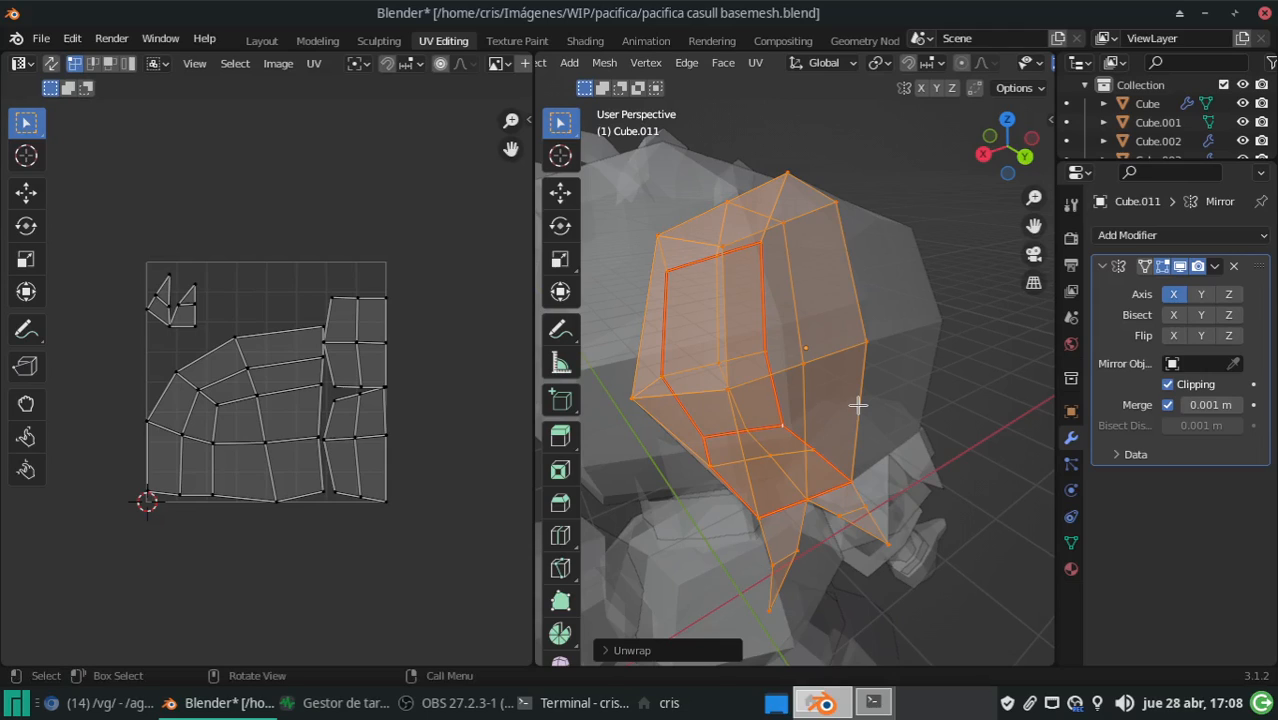
{"action": "middle_click_drag", "start_coordinate": [738, 392], "coordinate": [818, 348]}
{"action": "key", "text": "Tab"}
{"action": "middle_click_drag", "start_coordinate": [736, 357], "coordinate": [801, 366]}
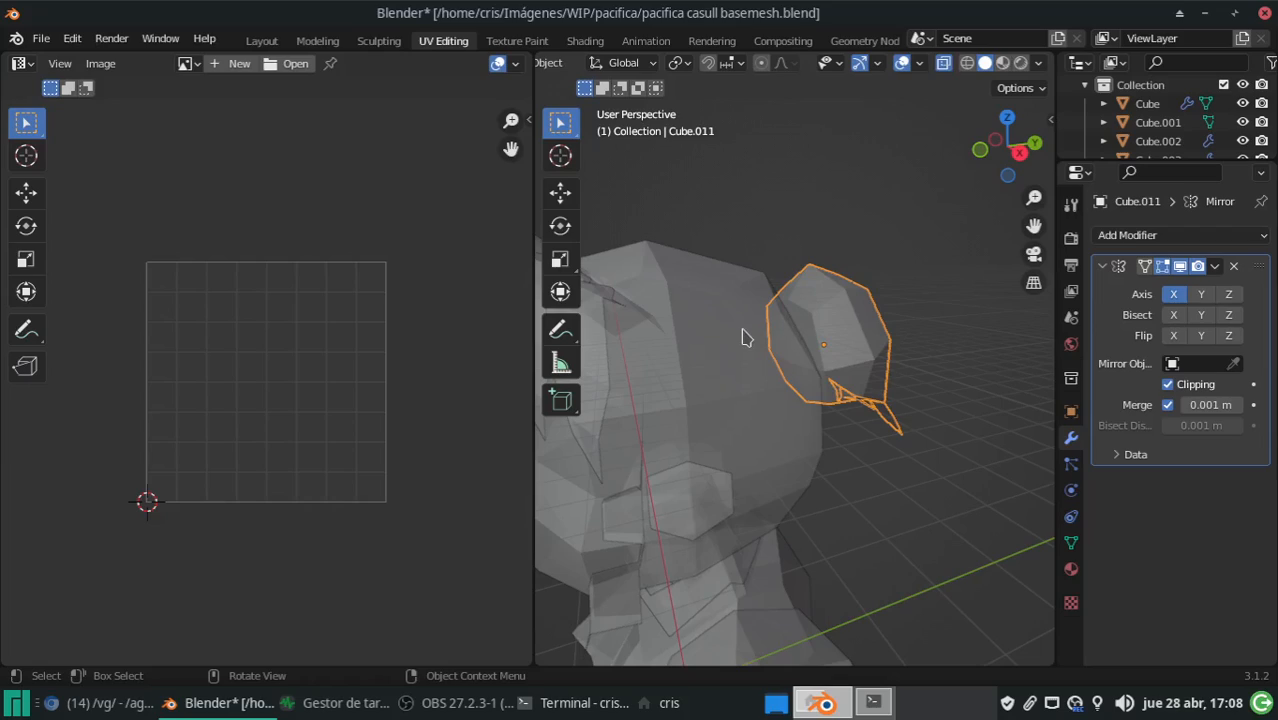
{"action": "key", "text": "ctrl+s"}
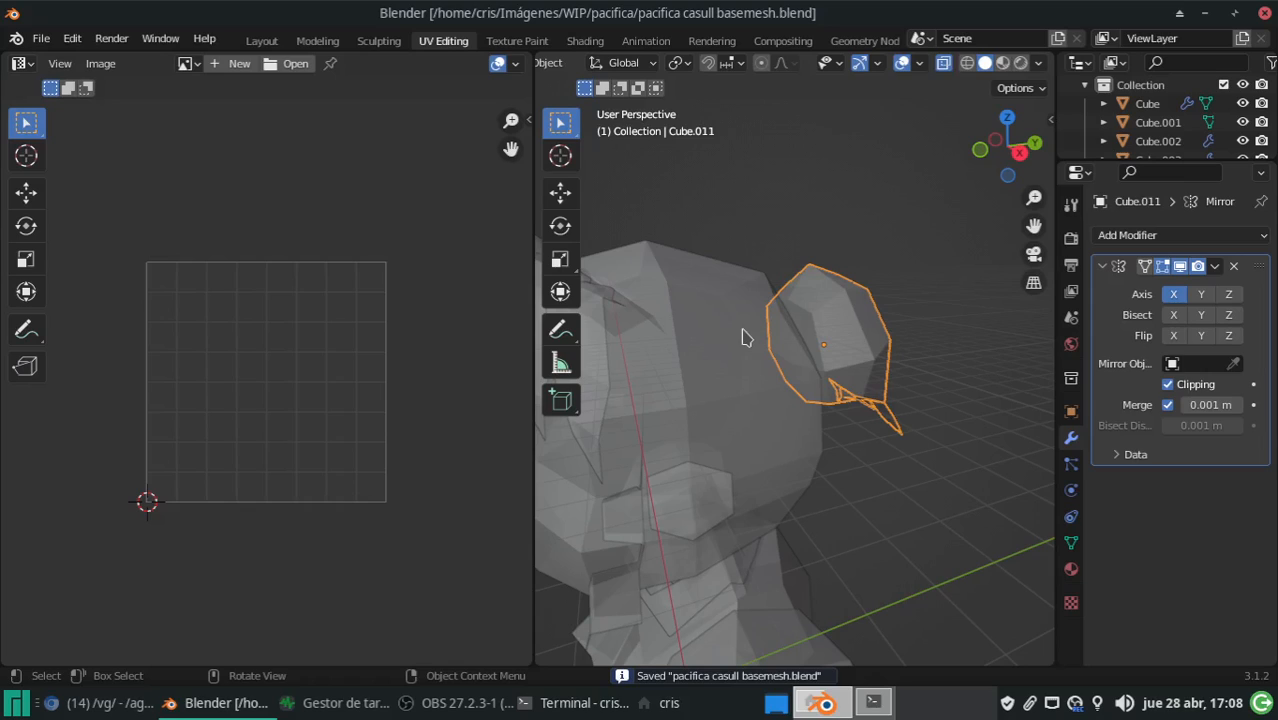
Open the head mesh for editing and save the file
{"action": "middle_click_drag", "start_coordinate": [725, 431], "coordinate": [827, 408]}
{"action": "scroll", "coordinate": [827, 407], "scroll_direction": "down", "scroll_amount": 3}
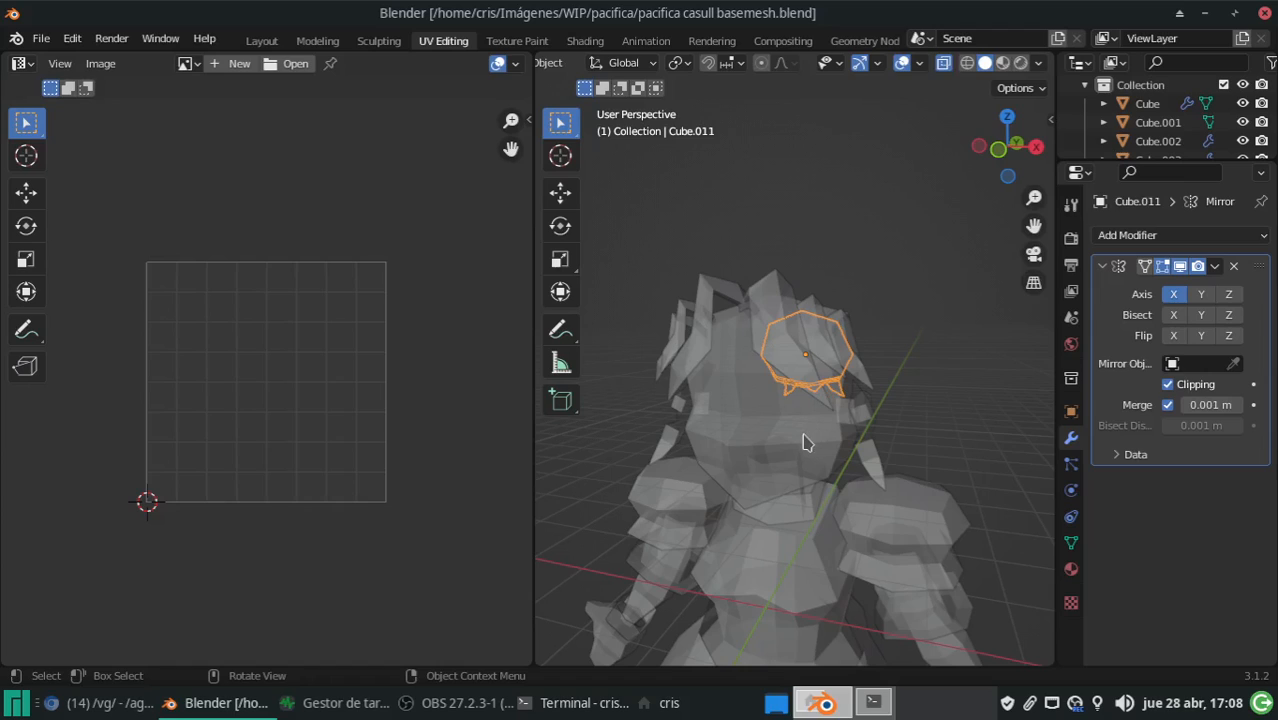
{"action": "left_click", "coordinate": [808, 440]}
{"action": "key", "text": "Tab"}
{"action": "key", "text": "ctrl+s"}
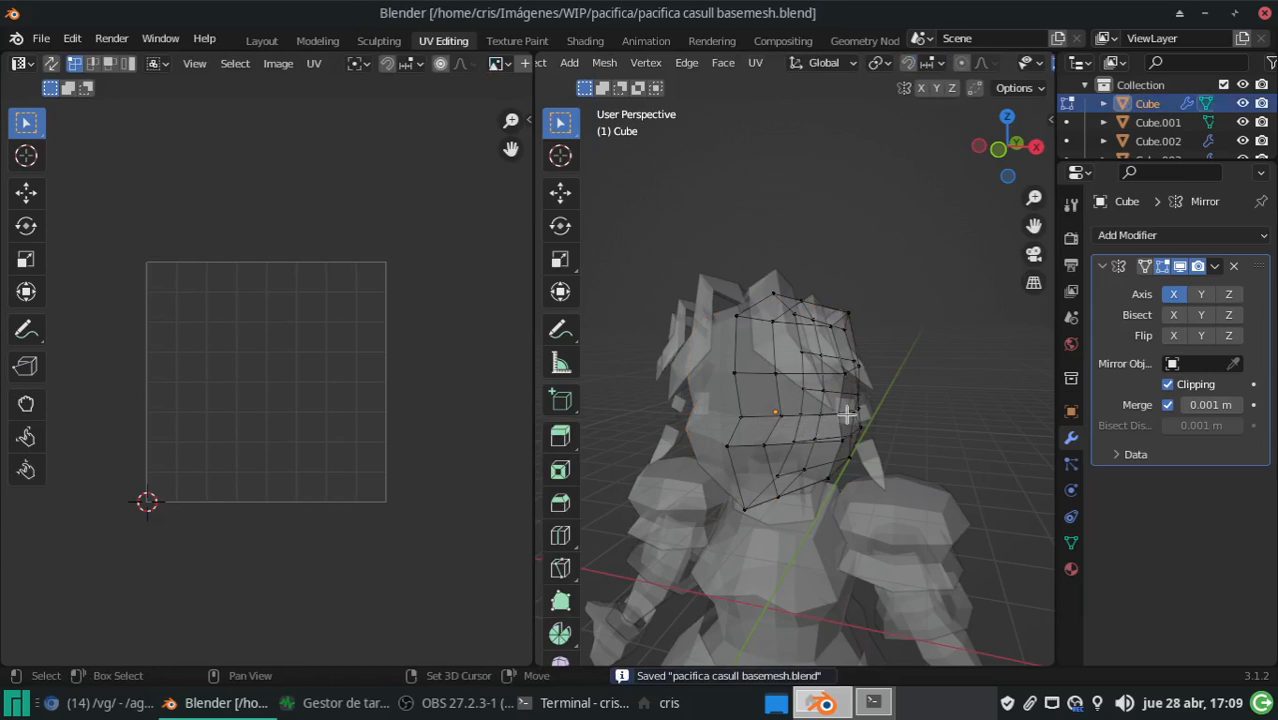
{"action": "middle_click_drag", "start_coordinate": [847, 413], "coordinate": [824, 402]}
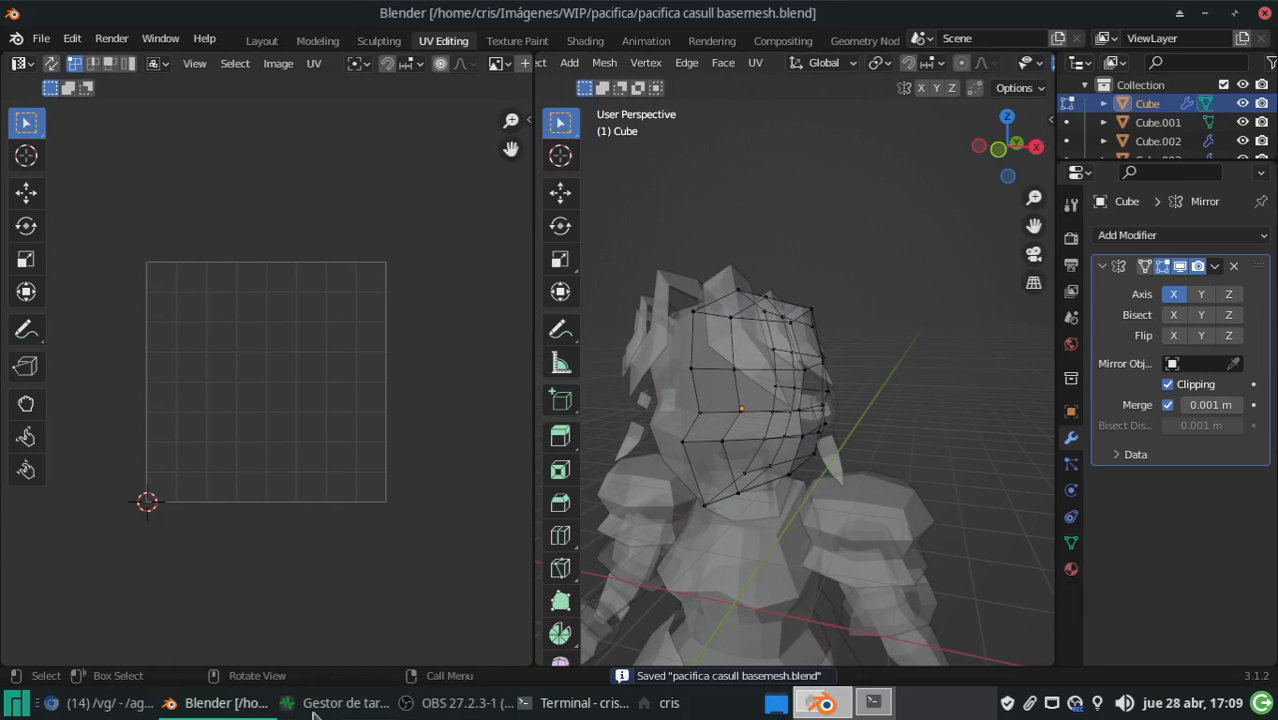
Switch to OBS to check the recording status, and return to Blender
{"action": "left_click", "coordinate": [425, 701]}
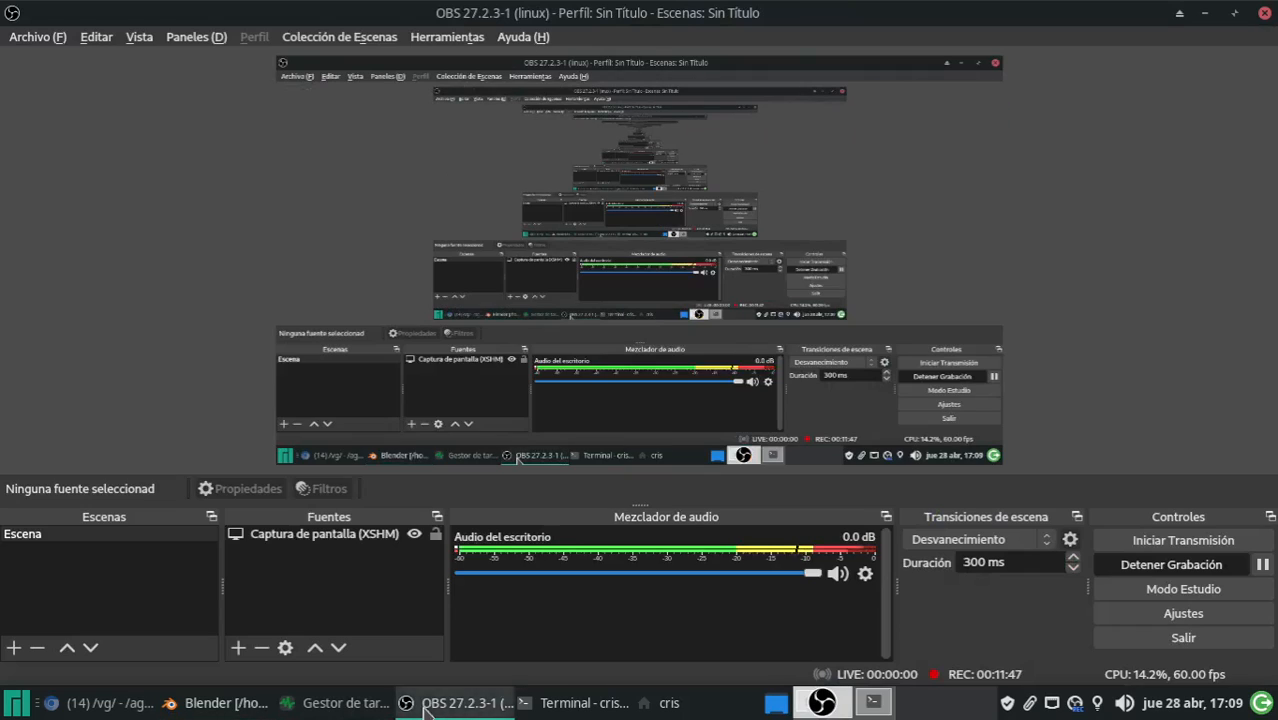
{"action": "left_click", "coordinate": [428, 701]}
Mark the edge path from the chin up the side of the face and across the forehead as a seam
{"action": "middle_click_drag", "start_coordinate": [919, 468], "coordinate": [703, 516]}
{"action": "scroll", "coordinate": [897, 375], "scroll_direction": "up", "scroll_amount": 1}
{"action": "left_click", "coordinate": [658, 520], "text": "shift"}
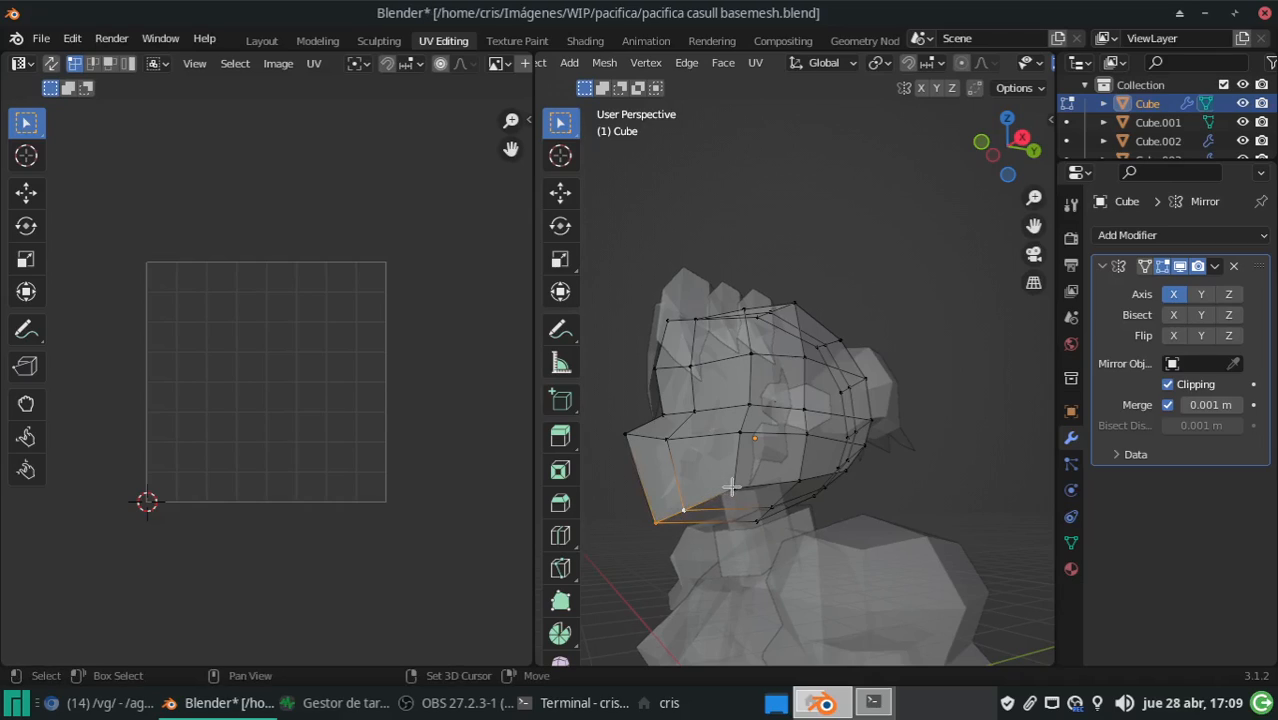
{"action": "middle_click_drag", "start_coordinate": [752, 330], "coordinate": [745, 378]}
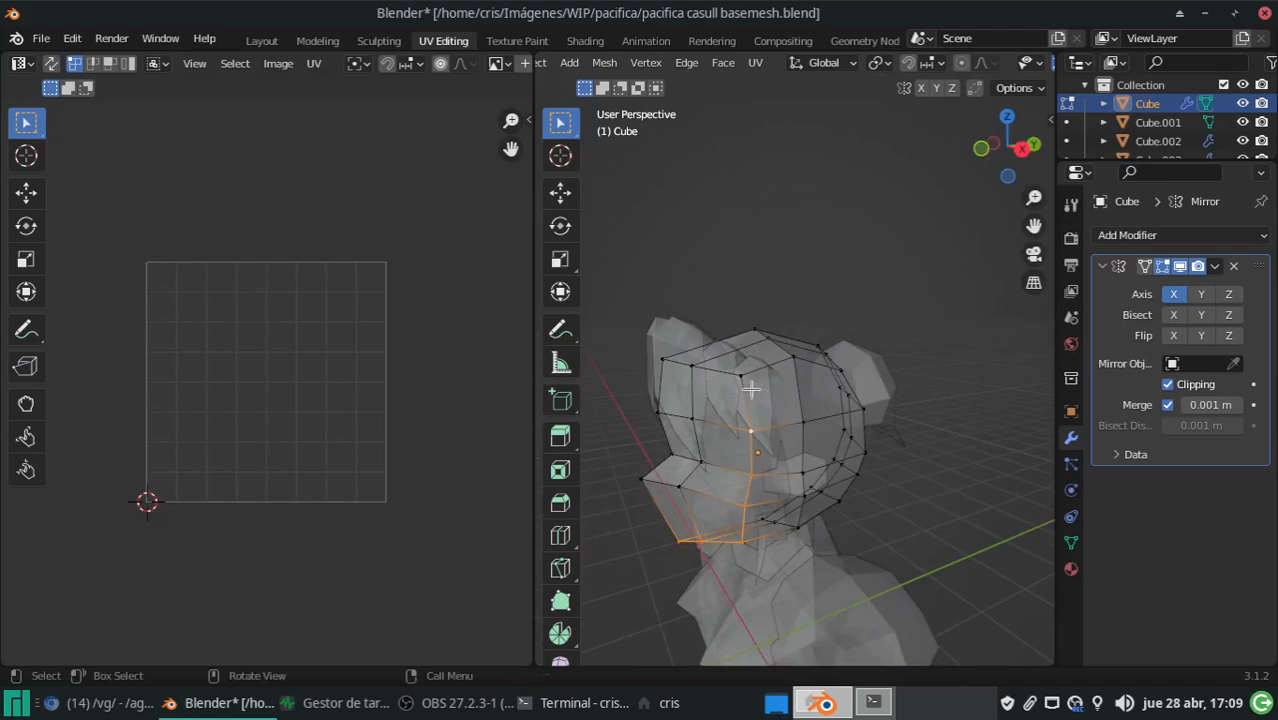
{"action": "left_click", "coordinate": [658, 359], "text": "ctrl"}
{"action": "key", "text": "ctrl+e"}
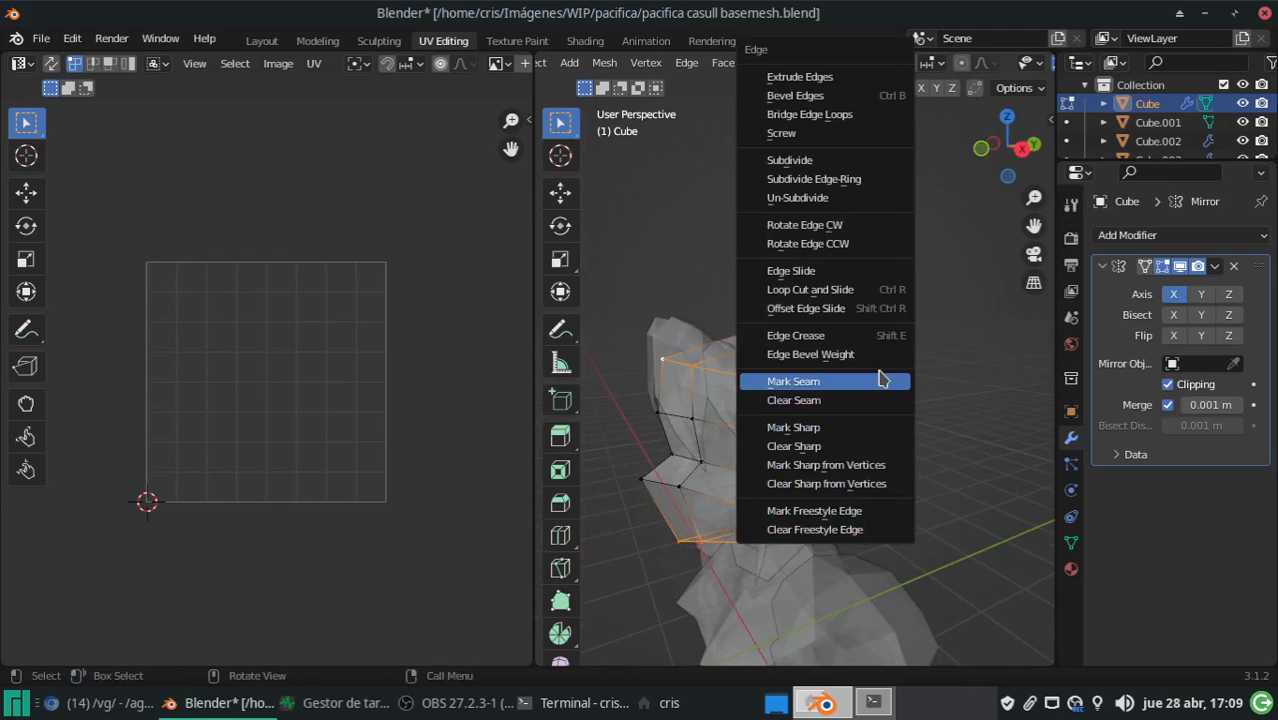
{"action": "left_click", "coordinate": [879, 378]}
Mark the edge path from the jaw corner along the underside to the lower back of the head as a seam
{"action": "middle_click_drag", "start_coordinate": [879, 380], "coordinate": [667, 494]}
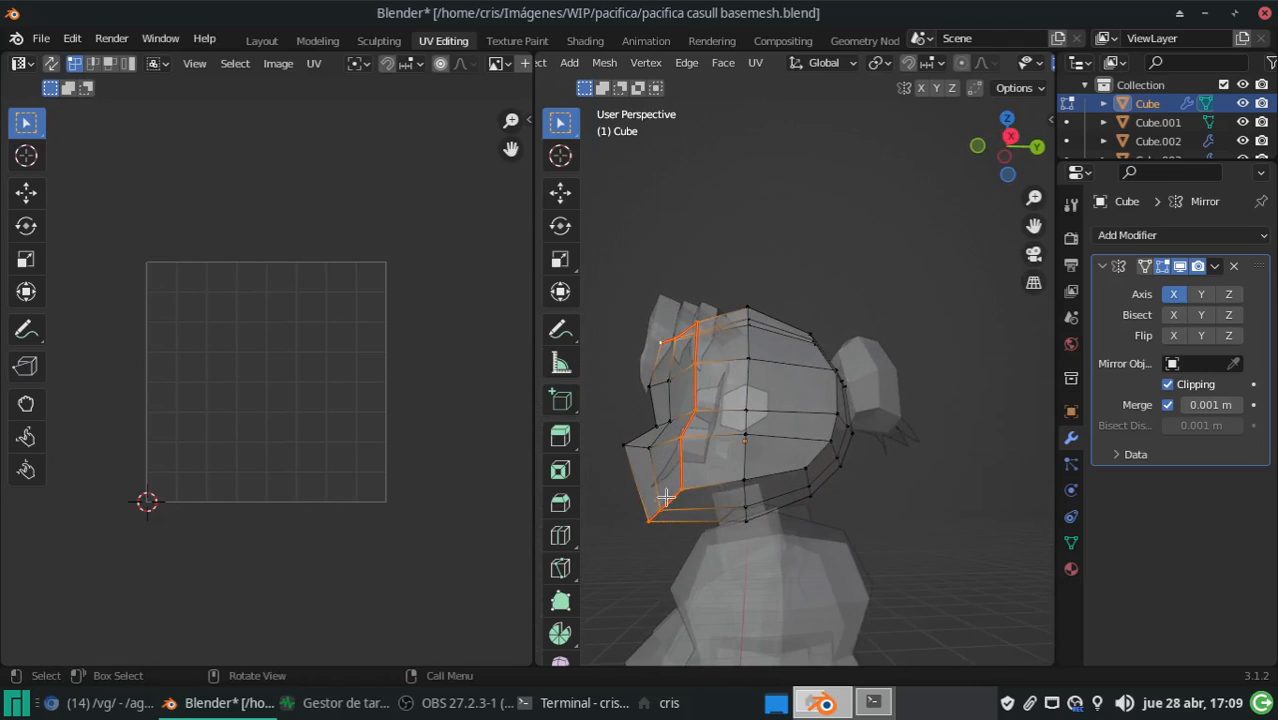
{"action": "left_click", "coordinate": [681, 487]}
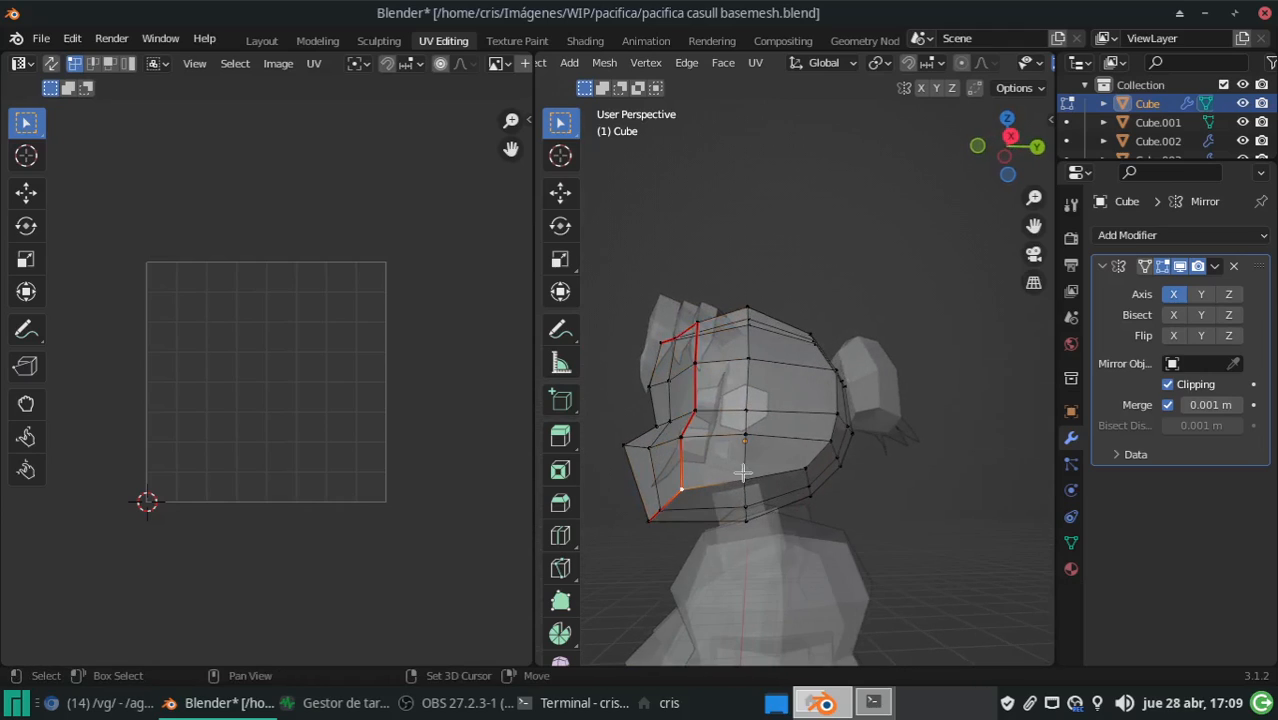
{"action": "left_click", "coordinate": [813, 499], "text": "ctrl"}
{"action": "middle_click_drag", "start_coordinate": [861, 438], "coordinate": [842, 423]}
{"action": "key", "text": "ctrl+e"}
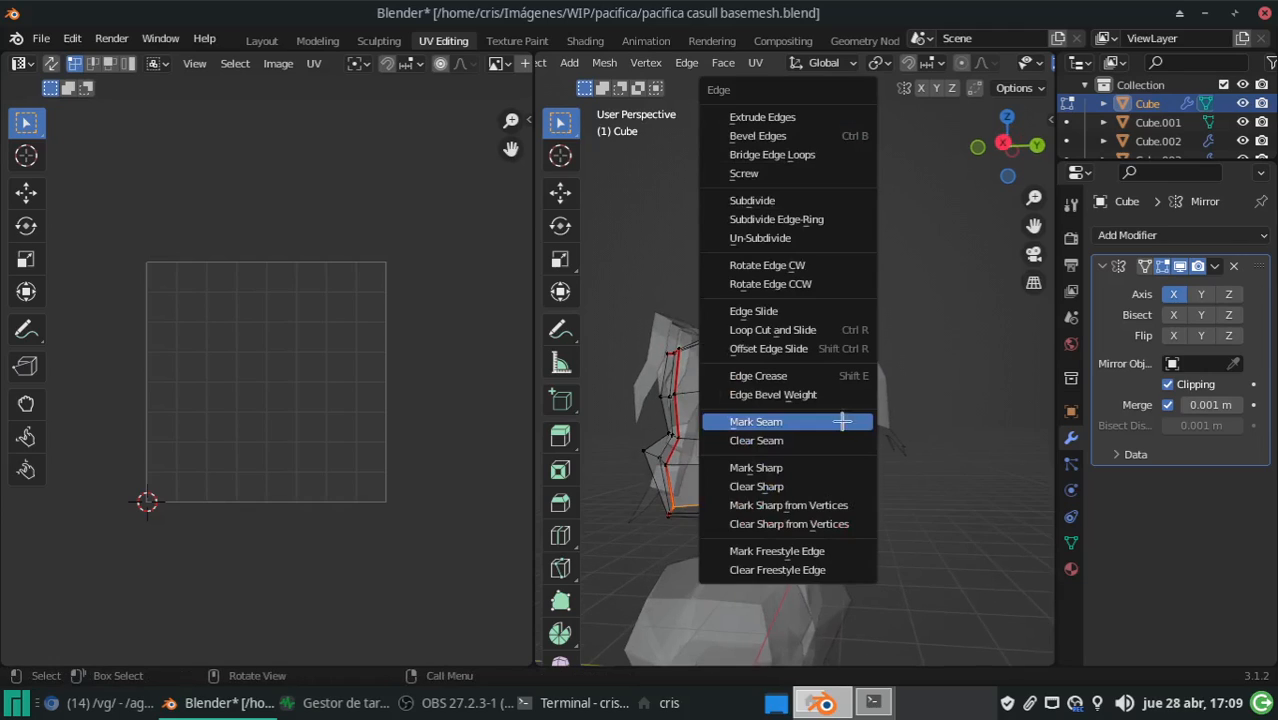
{"action": "left_click", "coordinate": [842, 428]}
Unwrap the entire head mesh, leave its editing mode and save the file
{"action": "key", "text": "a"}
{"action": "key", "text": "u"}
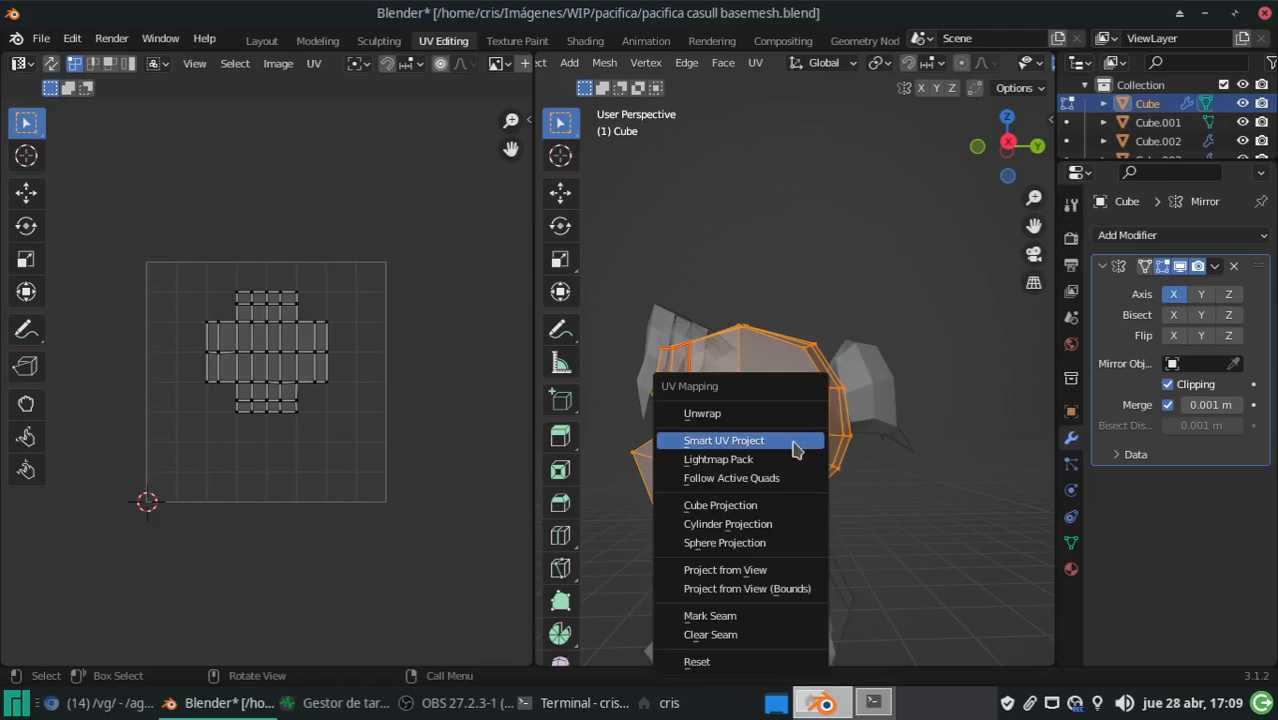
{"action": "left_click", "coordinate": [793, 421]}
{"action": "middle_click_drag", "start_coordinate": [714, 413], "coordinate": [798, 452]}
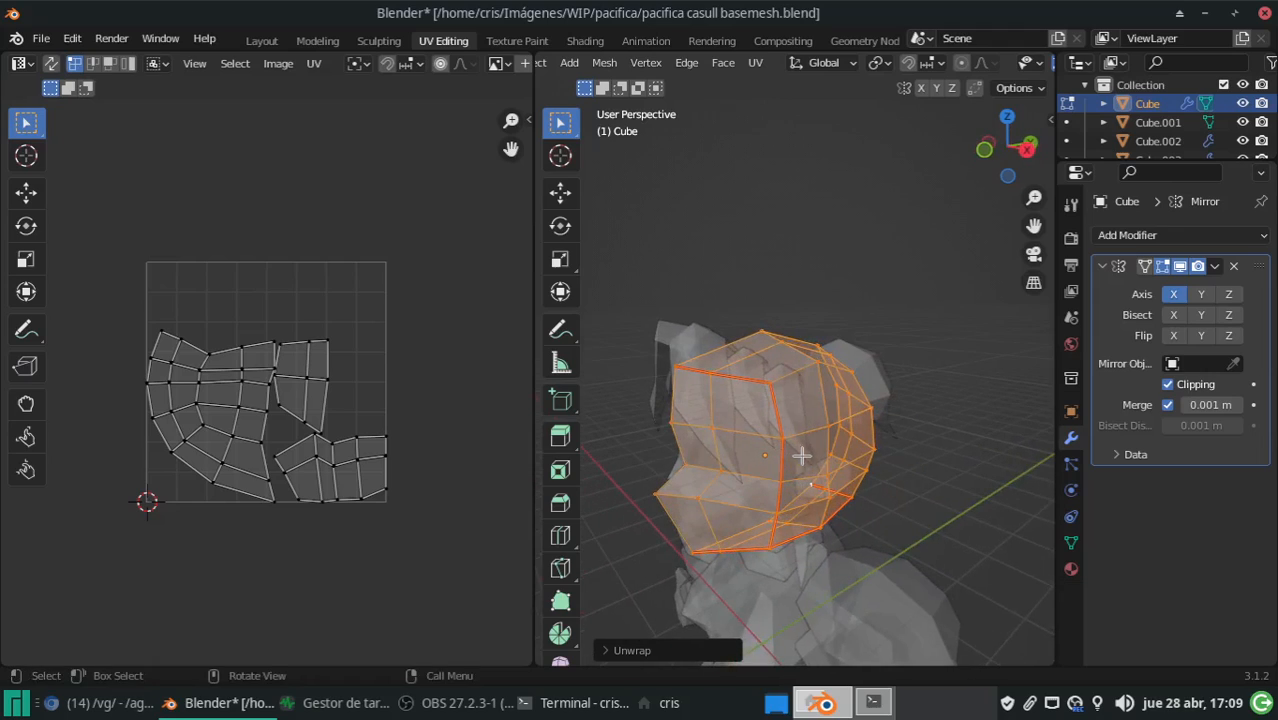
{"action": "key", "text": "Tab"}
{"action": "scroll", "coordinate": [810, 470], "scroll_direction": "down", "scroll_amount": 5}
{"action": "key", "text": "ctrl+s"}
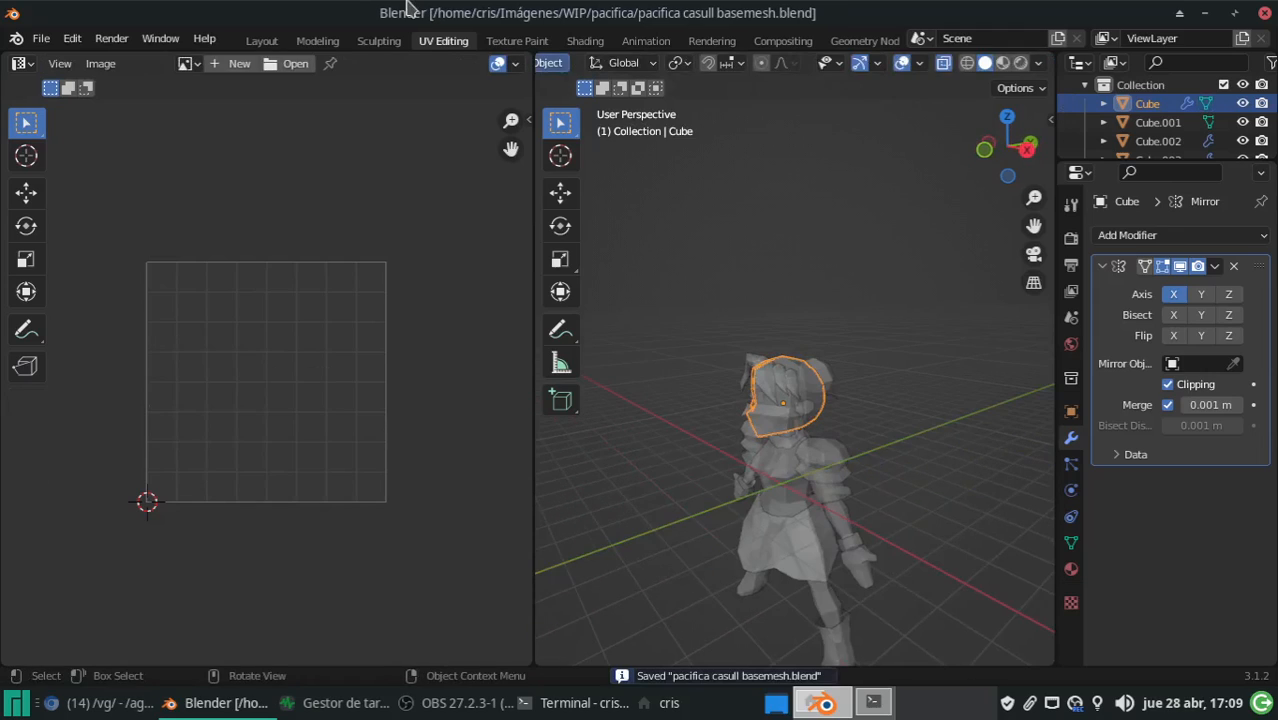
Select all parts of the character and UV unwrap their meshes together
{"action": "middle_click_drag", "start_coordinate": [757, 393], "coordinate": [800, 330]}
{"action": "key", "text": "a"}
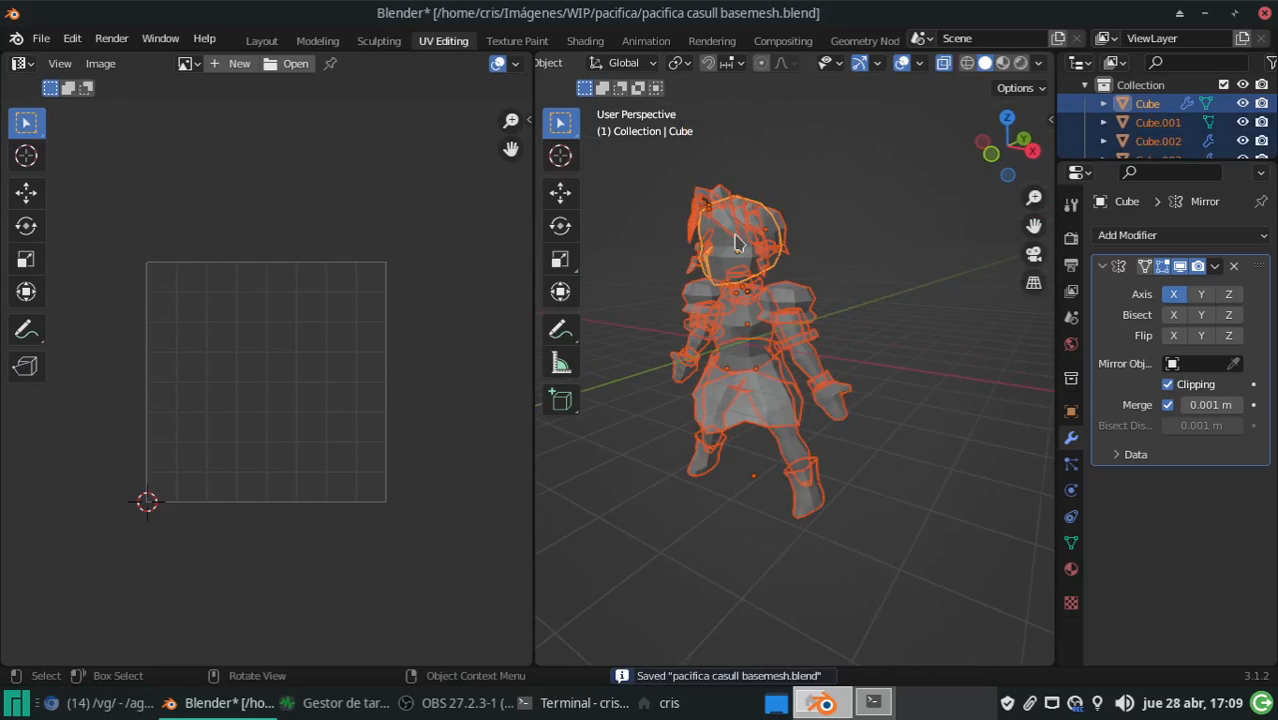
{"action": "key", "text": "Tab"}
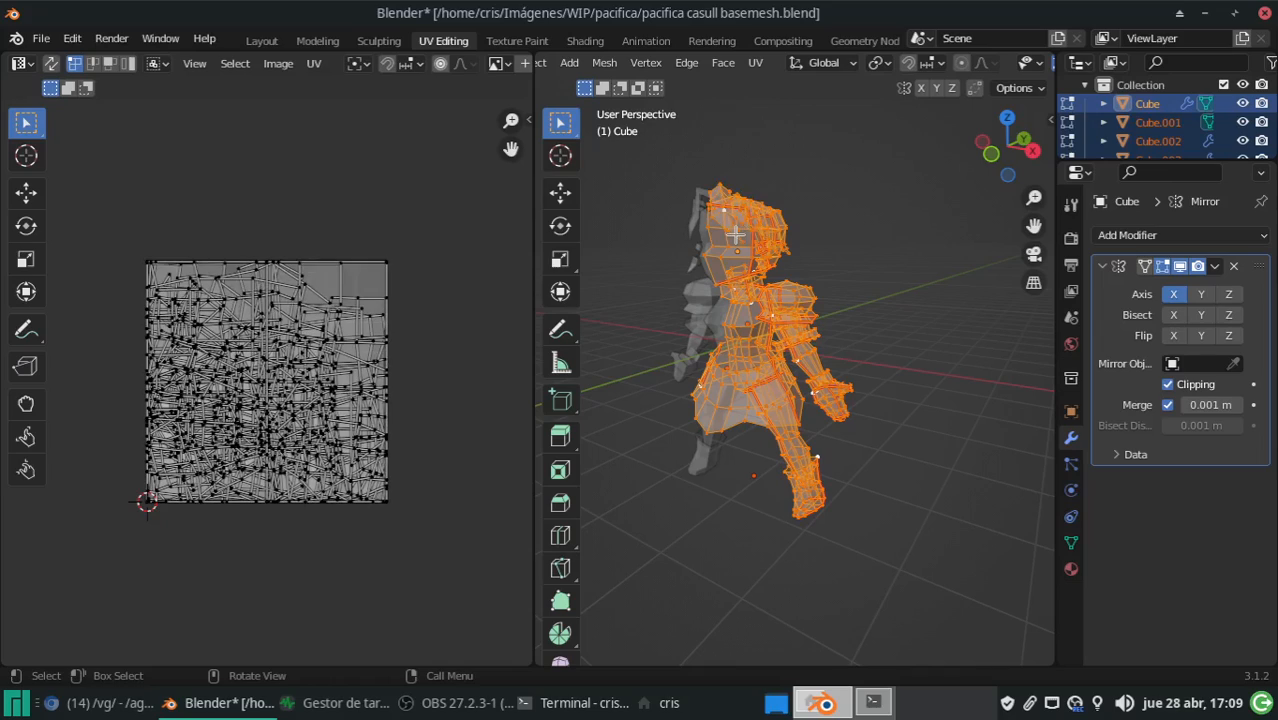
{"action": "key", "text": "u"}
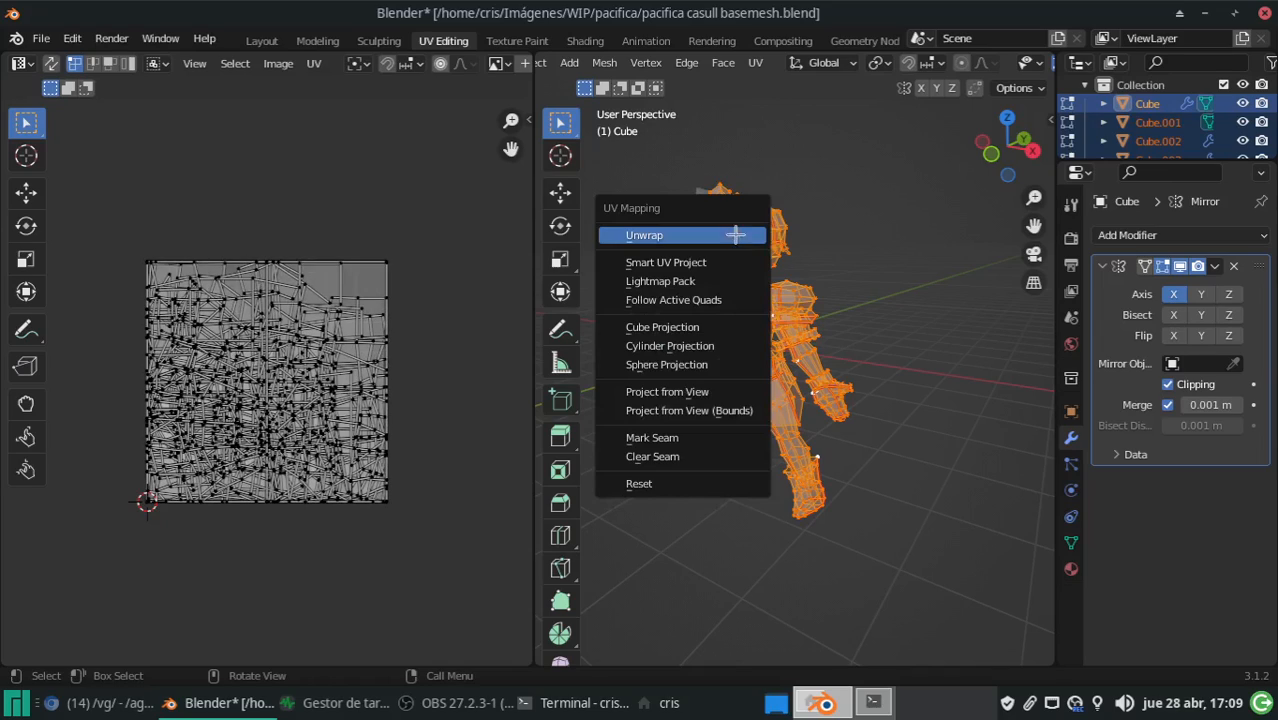
{"action": "left_click", "coordinate": [737, 240]}
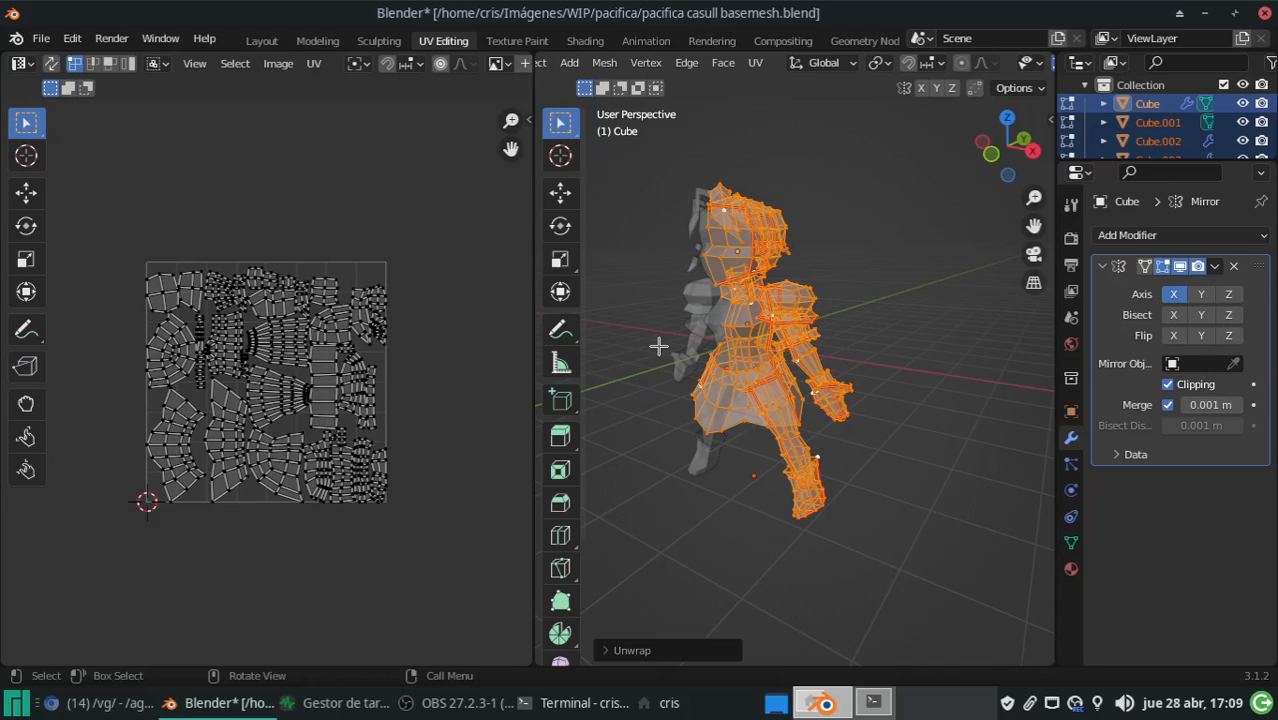
{"action": "middle_click_drag", "start_coordinate": [777, 402], "coordinate": [885, 375]}
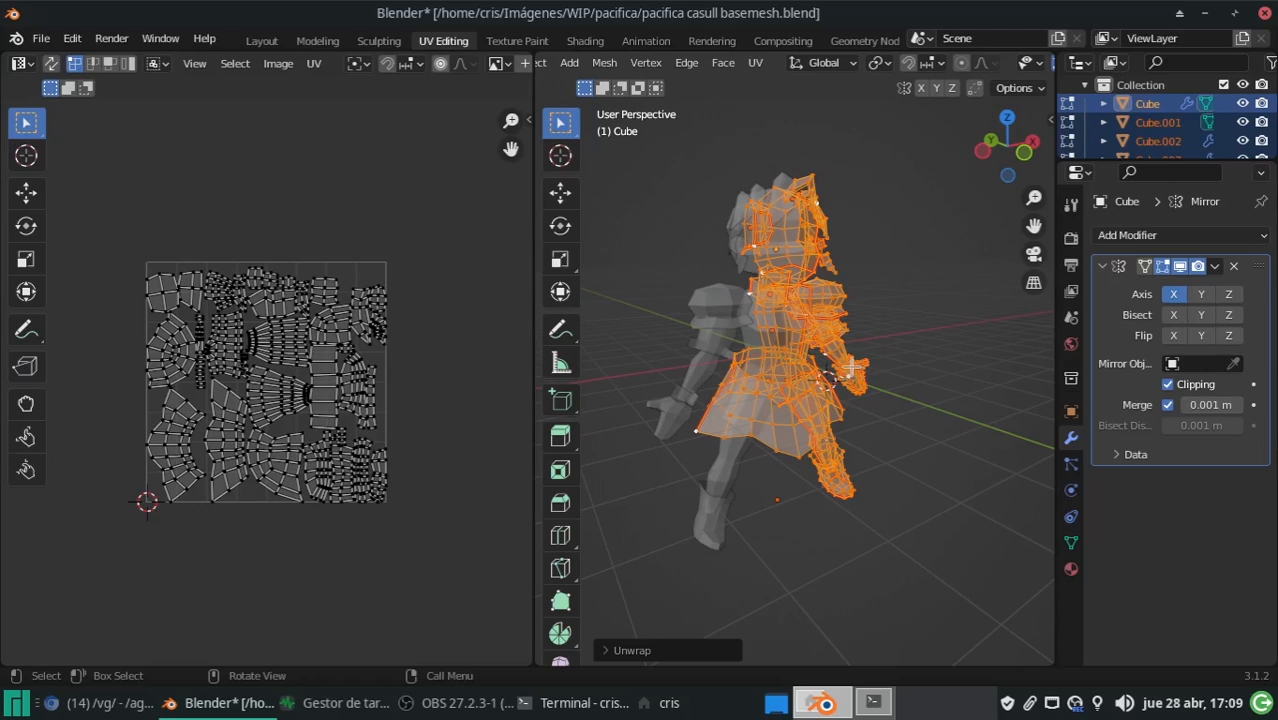
{"action": "key", "text": "Tab"}
{"action": "key", "text": "Tab"}
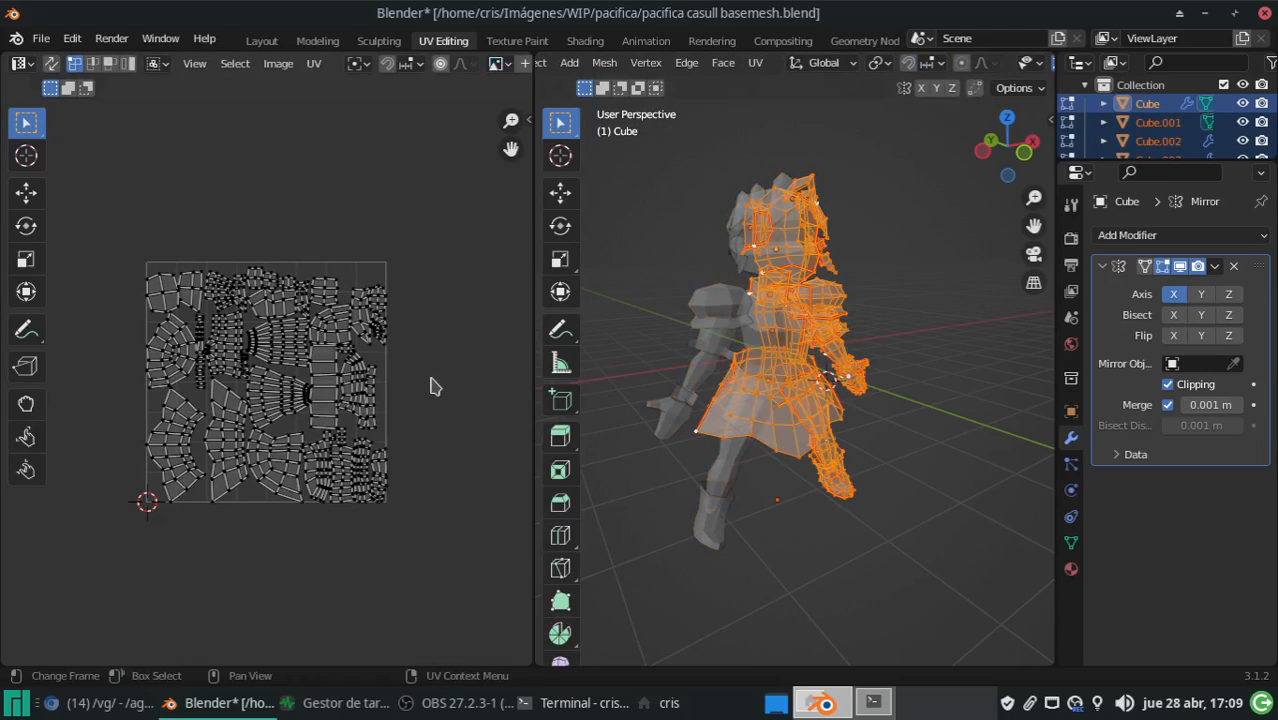
Select every UV island in the shared layout and run Pack Islands
{"action": "scroll", "coordinate": [447, 375], "scroll_direction": "up", "scroll_amount": 1}
{"action": "key", "text": "a"}
{"action": "mouse_move", "coordinate": [434, 371]}
{"action": "middle_mouse_down"}
{"action": "mouse_move", "coordinate": [488, 371]}
{"action": "mouse_move", "coordinate": [449, 386]}
{"action": "middle_mouse_up"}
{"action": "left_click", "coordinate": [315, 64]}
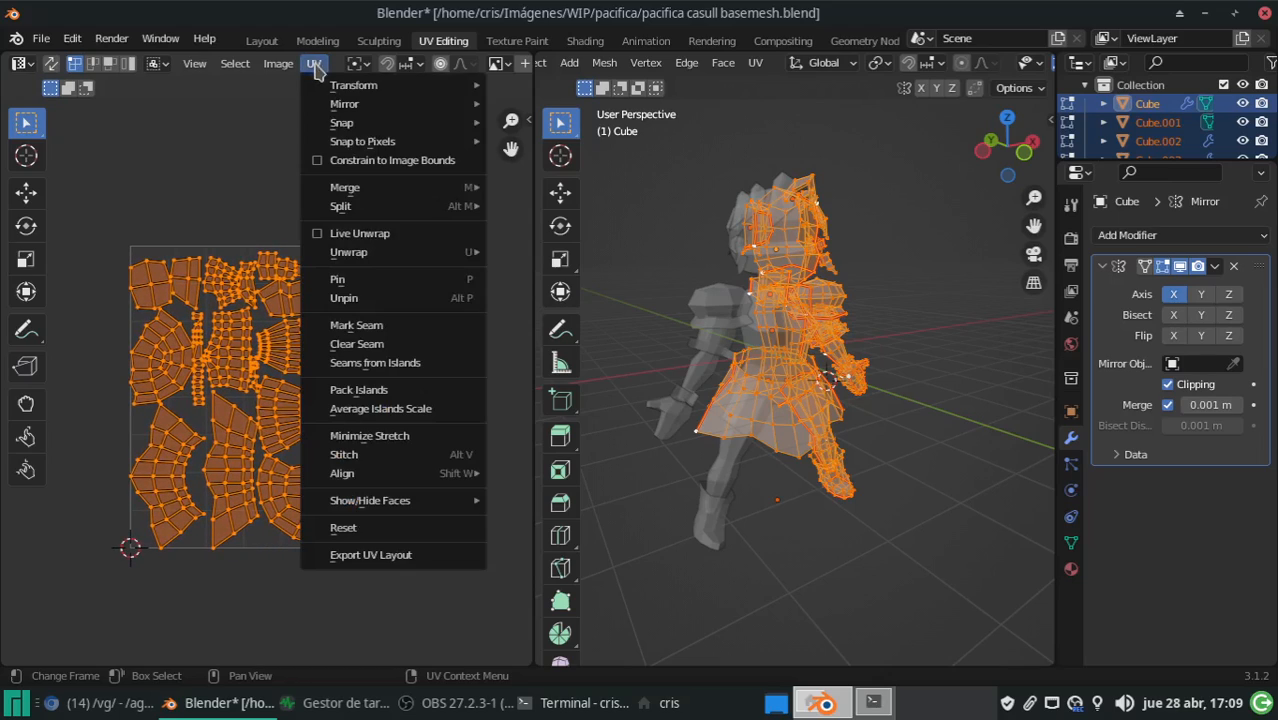
{"action": "left_click", "coordinate": [387, 392]}
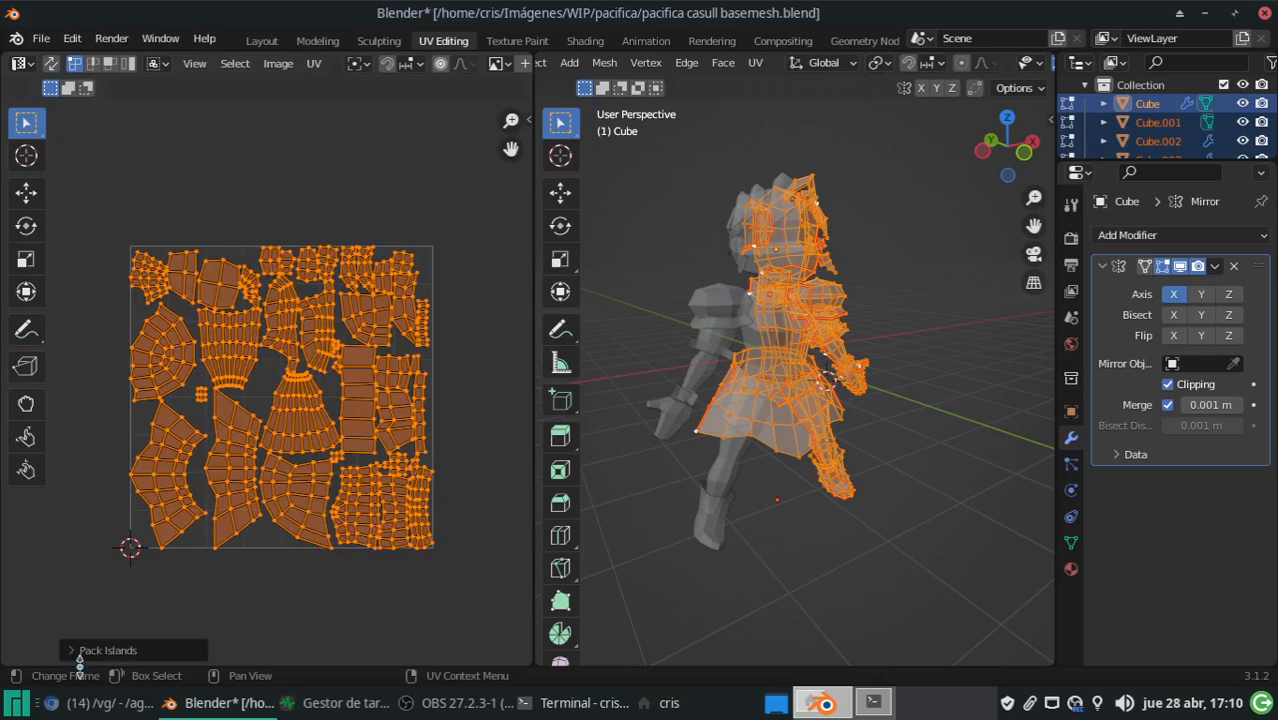
Set the Pack Islands margin to 0.02 and inspect the spacing between the islands
{"action": "left_click", "coordinate": [118, 651]}
{"action": "left_click", "coordinate": [220, 646]}
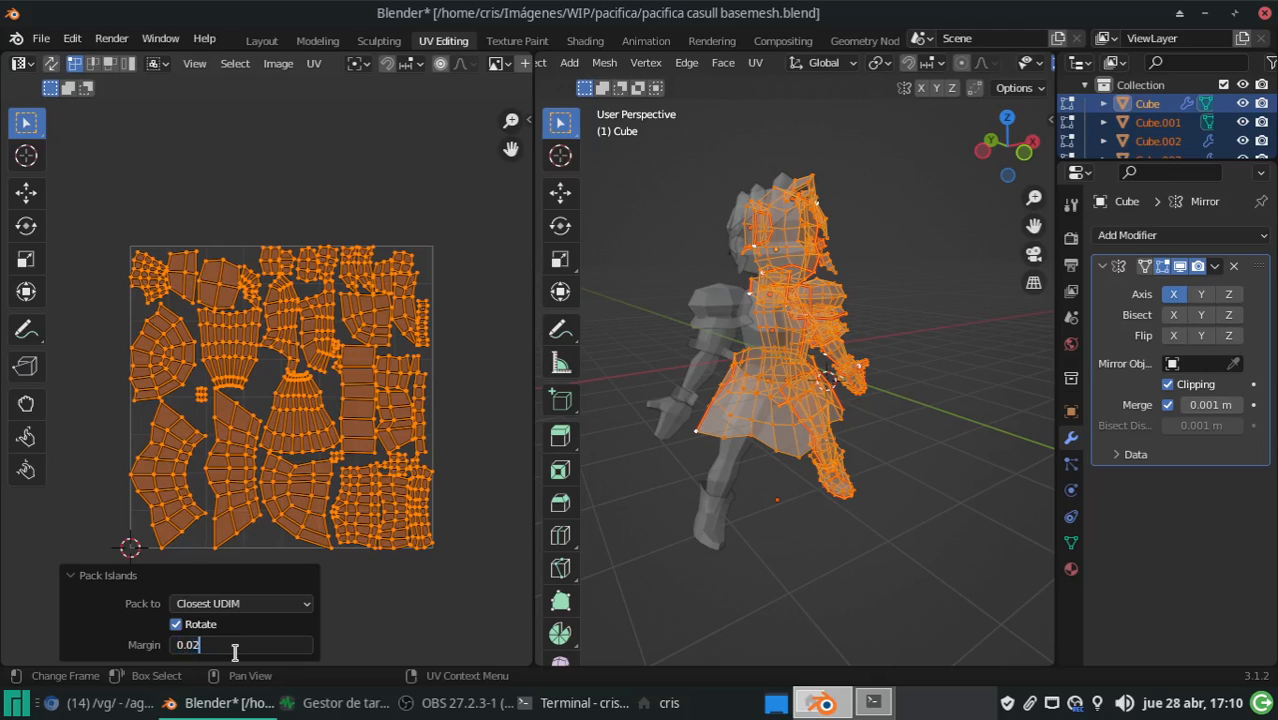
{"action": "key", "text": "Return"}
{"action": "left_click", "coordinate": [456, 315]}
{"action": "scroll", "coordinate": [490, 395], "scroll_direction": "up", "scroll_amount": 6}
{"action": "middle_click_drag", "start_coordinate": [474, 272], "coordinate": [288, 369]}
{"action": "middle_click_drag", "start_coordinate": [415, 231], "coordinate": [146, 458]}
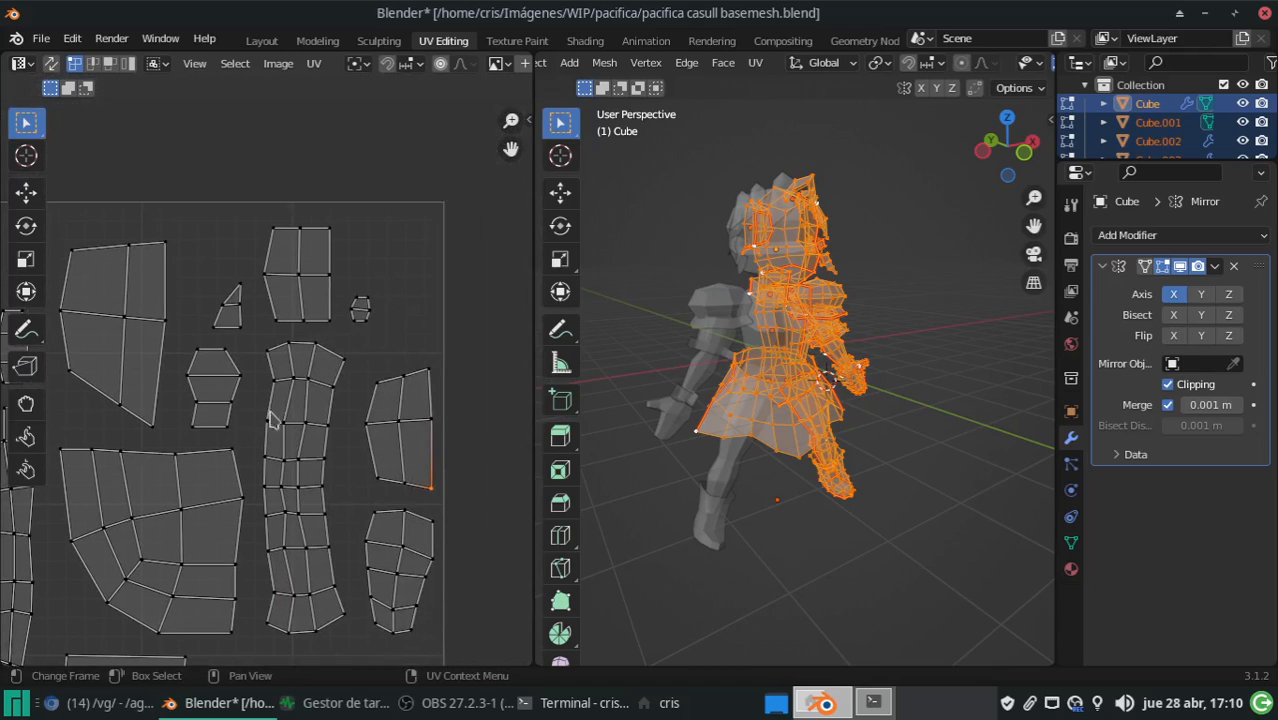
{"action": "scroll", "coordinate": [298, 404], "scroll_direction": "down", "scroll_amount": 5}
{"action": "middle_click_drag", "start_coordinate": [188, 577], "coordinate": [332, 411]}
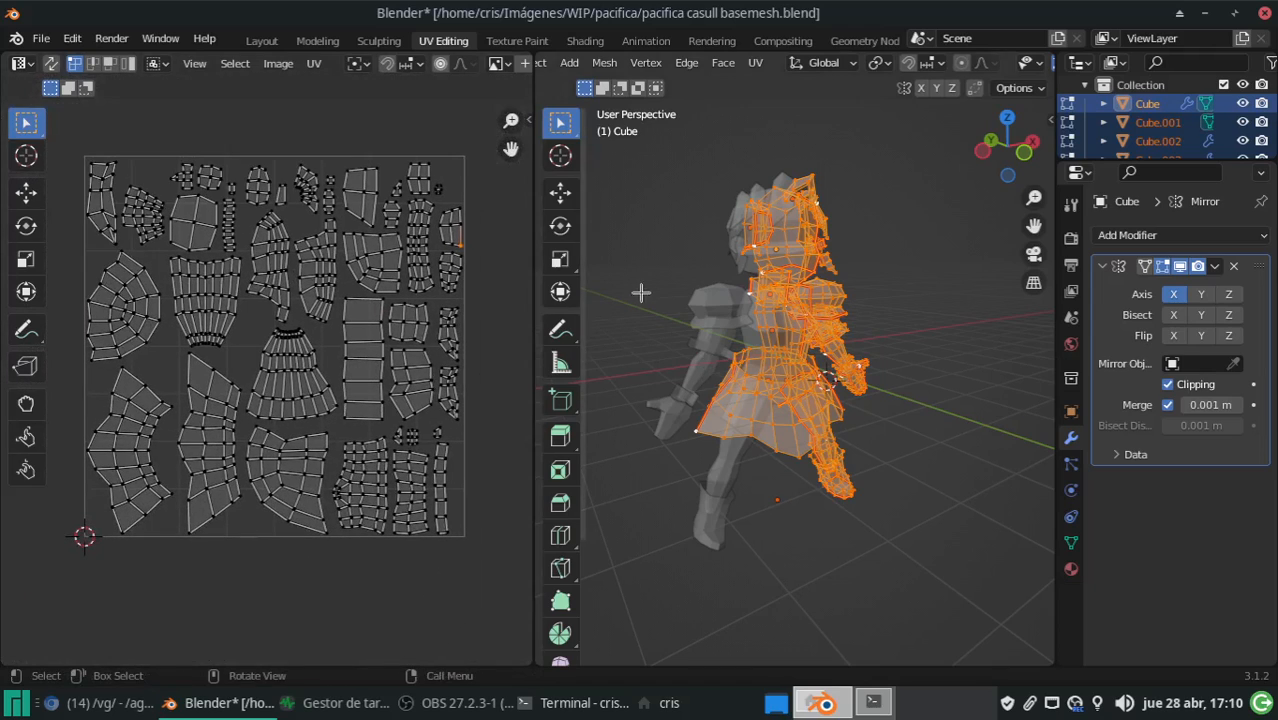
Return all character parts to Object Mode and save the file
{"action": "key", "text": "alt+a"}
{"action": "middle_click_drag", "start_coordinate": [843, 325], "coordinate": [840, 365]}
{"action": "key", "text": "Tab"}
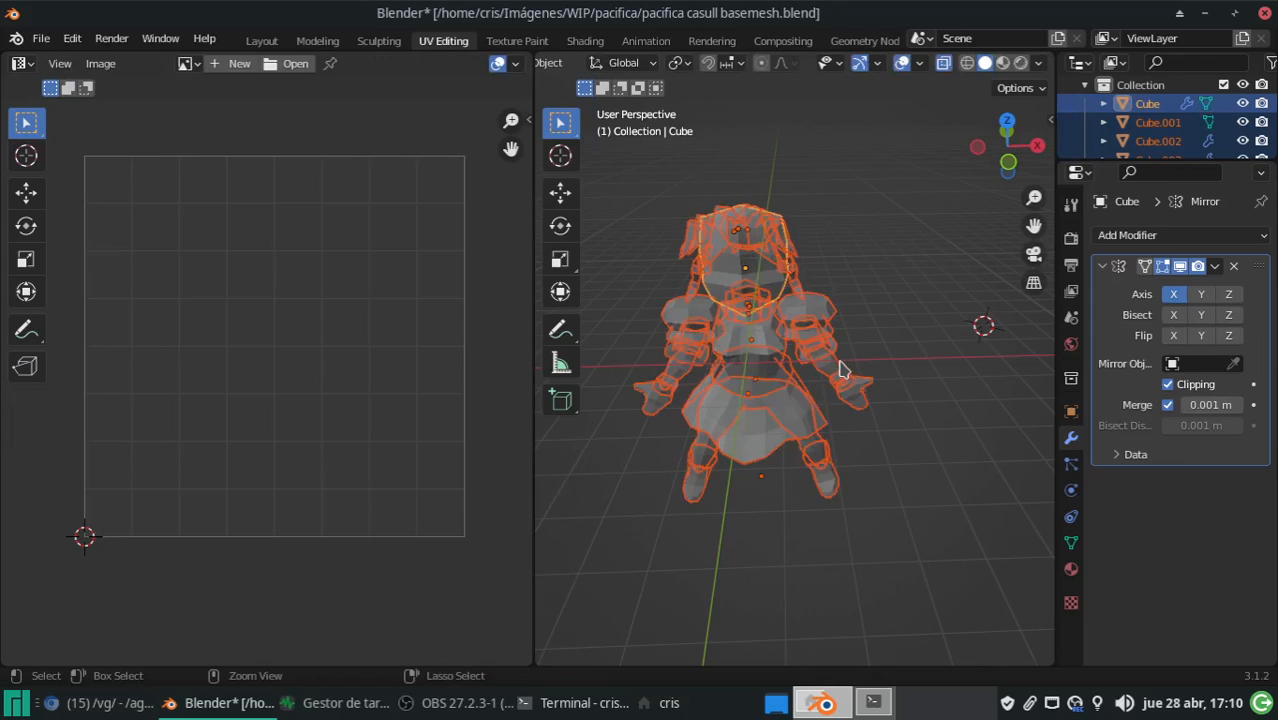
{"action": "key", "text": "ctrl+s"}
Switch to the Layout workspace and enable the Face Orientation overlay for the whole character
{"action": "left_click", "coordinate": [262, 41]}
{"action": "scroll", "coordinate": [520, 330], "scroll_direction": "down", "scroll_amount": 6}
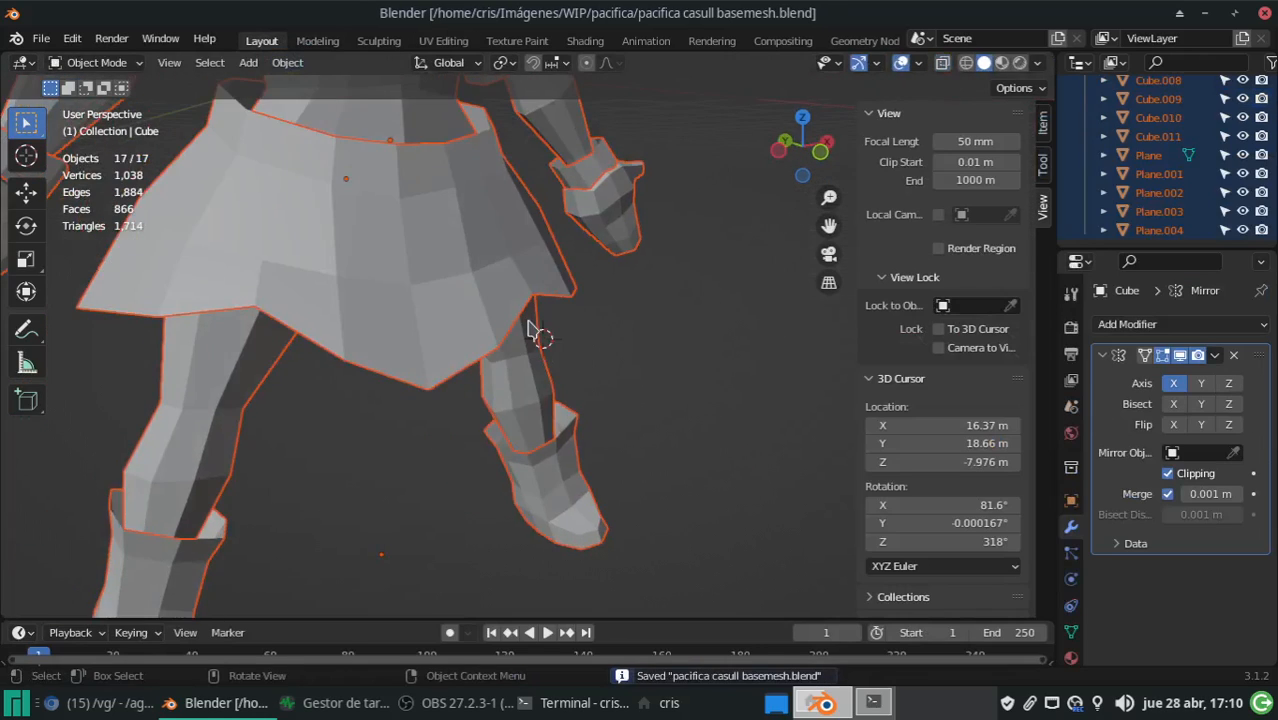
{"action": "middle_click_drag", "start_coordinate": [550, 342], "coordinate": [522, 346]}
{"action": "left_click", "coordinate": [878, 66]}
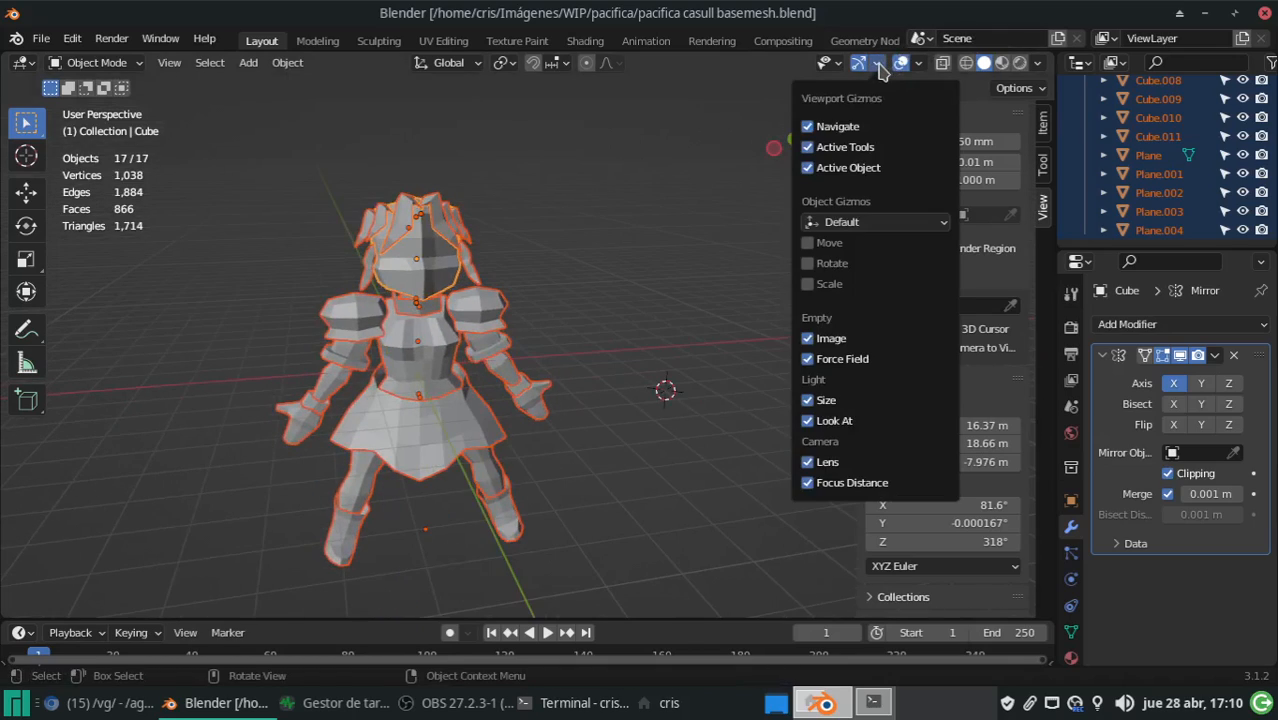
{"action": "mouse_move", "coordinate": [930, 66]}
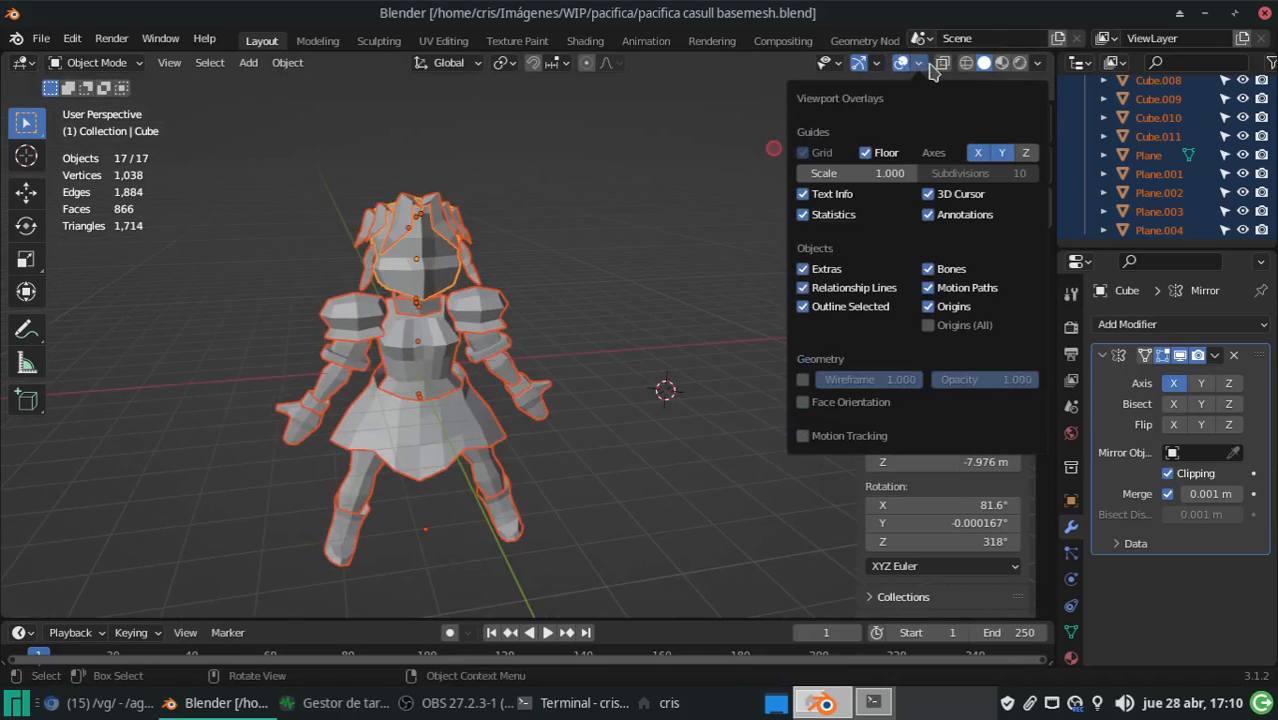
{"action": "left_click", "coordinate": [803, 401]}
Open the upper-arm sleeve with the red band for mesh editing
{"action": "middle_click_drag", "start_coordinate": [399, 399], "coordinate": [532, 379]}
{"action": "left_click", "coordinate": [530, 377]}
{"action": "key", "text": "Tab"}
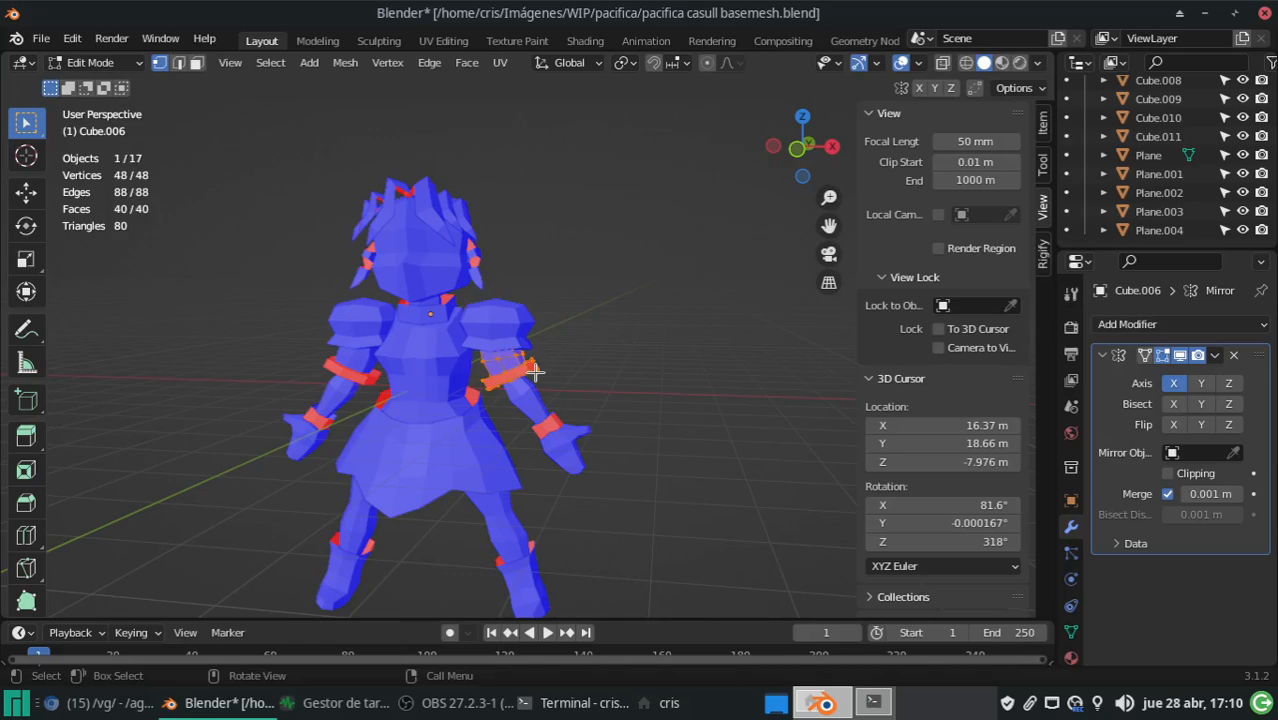
Try to recalculate the normals of the entire upper-arm sleeve mesh, and undo it
{"action": "key", "text": "shift+n"}
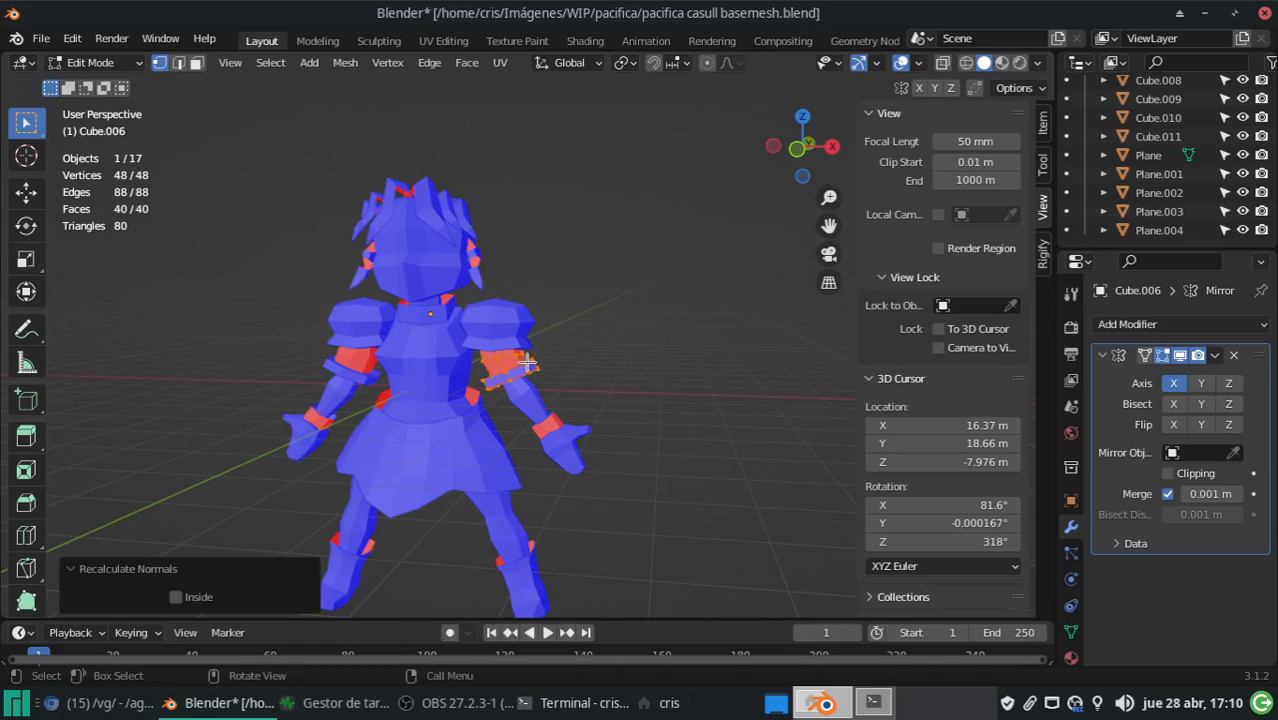
{"action": "key", "text": "ctrl+z"}
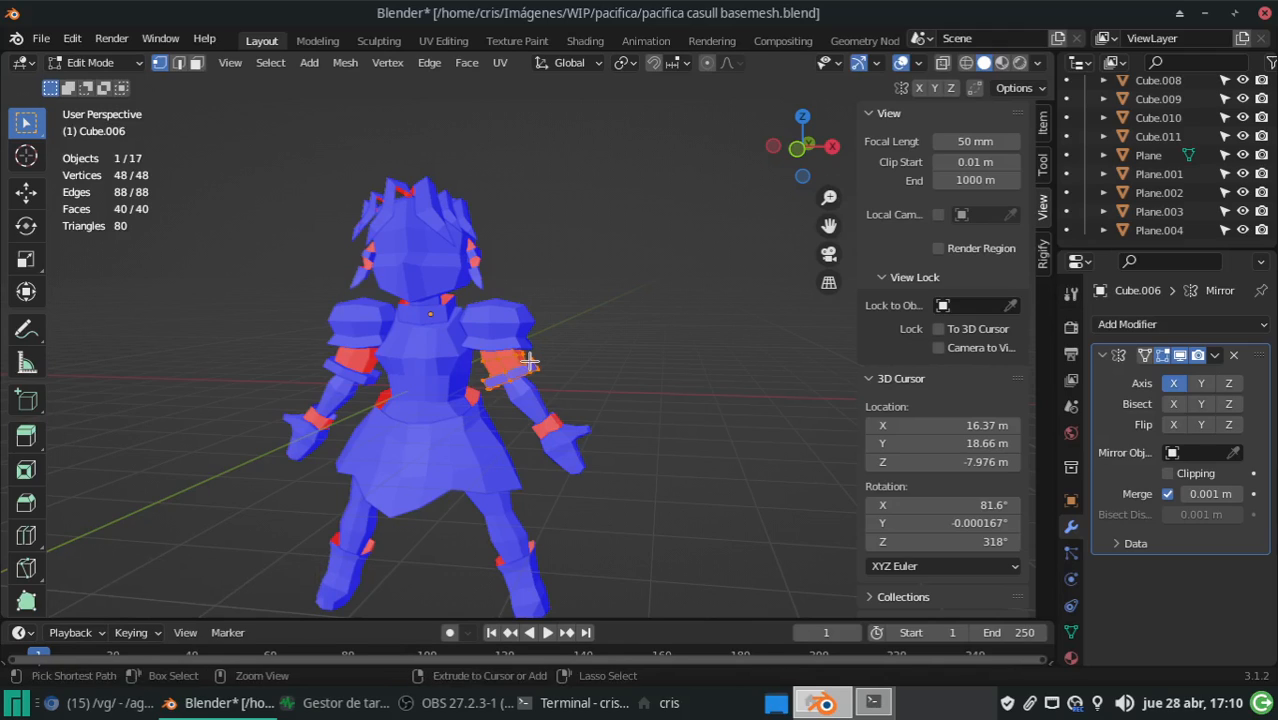
{"action": "key", "text": "ctrl+z"}
Select only the band around the upper-arm sleeve, recalculate its normals outward and leave mesh editing
{"action": "scroll", "coordinate": [596, 361], "scroll_direction": "up", "scroll_amount": 1}
{"action": "scroll", "coordinate": [596, 361], "scroll_direction": "up", "scroll_amount": 3}
{"action": "middle_click_drag", "start_coordinate": [565, 357], "coordinate": [611, 310], "text": "shift"}
{"action": "middle_click_drag", "start_coordinate": [611, 310], "coordinate": [601, 342]}
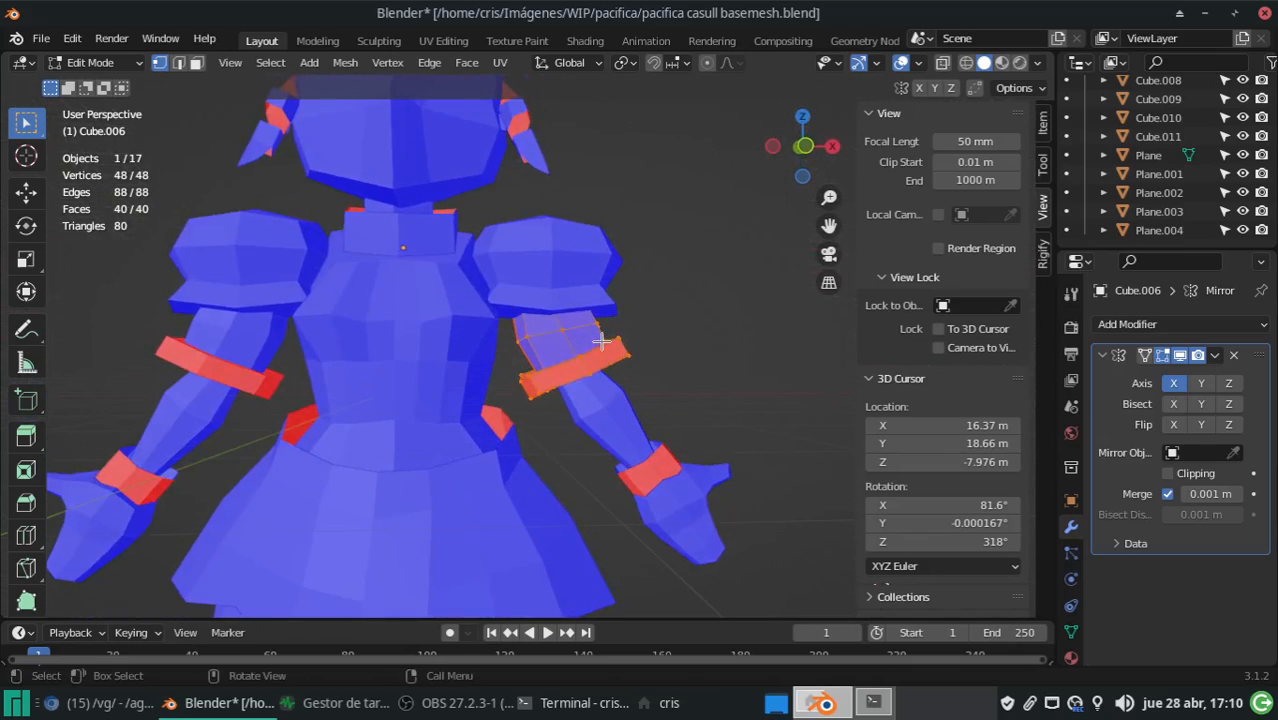
{"action": "left_click", "coordinate": [561, 364]}
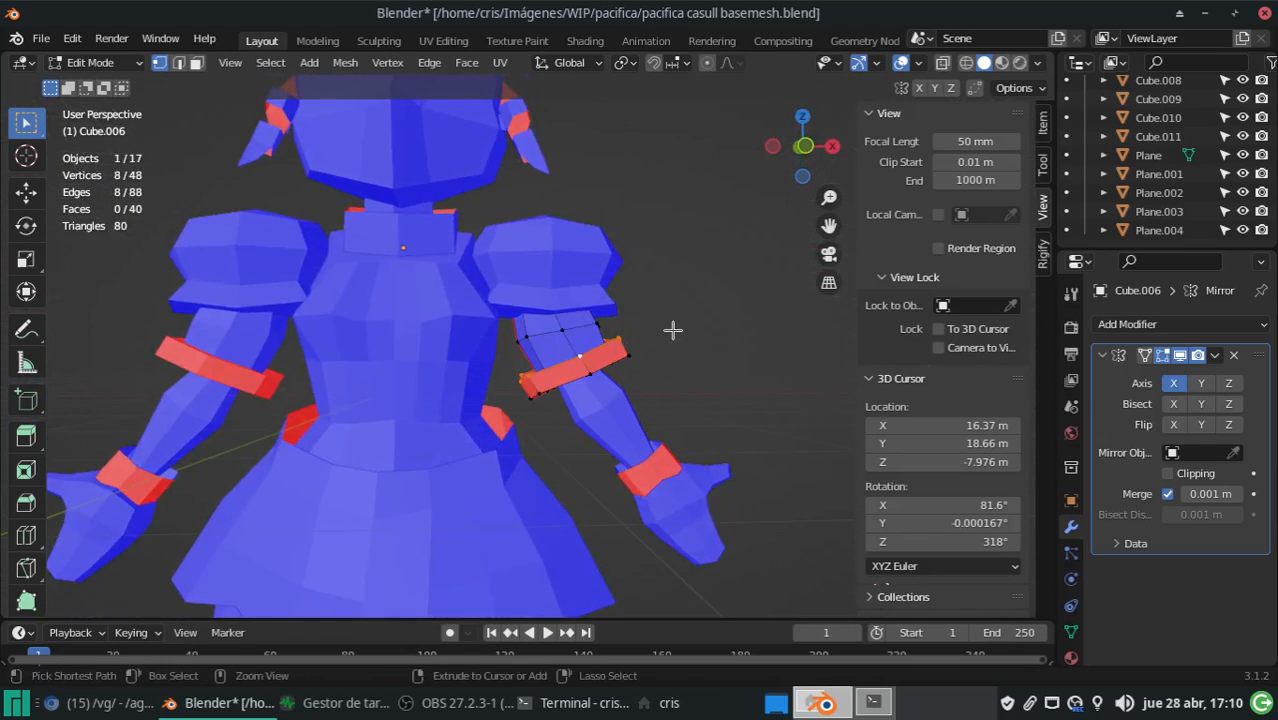
{"action": "key", "text": "ctrl+KP_Add"}
{"action": "mouse_move", "coordinate": [645, 302]}
{"action": "middle_mouse_down"}
{"action": "mouse_move", "coordinate": [569, 216]}
{"action": "mouse_move", "coordinate": [573, 254]}
{"action": "mouse_move", "coordinate": [543, 287]}
{"action": "mouse_move", "coordinate": [556, 300]}
{"action": "mouse_move", "coordinate": [531, 432]}
{"action": "mouse_move", "coordinate": [525, 223]}
{"action": "mouse_move", "coordinate": [470, 258]}
{"action": "mouse_move", "coordinate": [431, 300]}
{"action": "mouse_move", "coordinate": [436, 322]}
{"action": "mouse_move", "coordinate": [531, 337]}
{"action": "mouse_move", "coordinate": [405, 523]}
{"action": "mouse_move", "coordinate": [456, 408]}
{"action": "mouse_move", "coordinate": [585, 400]}
{"action": "middle_mouse_up"}
{"action": "key", "text": "shift+n"}
{"action": "key", "text": "Tab"}
Recalculate the normals of the whole wrist cuff mesh outward and save the file
{"action": "left_click", "coordinate": [595, 400]}
{"action": "key", "text": "Tab"}
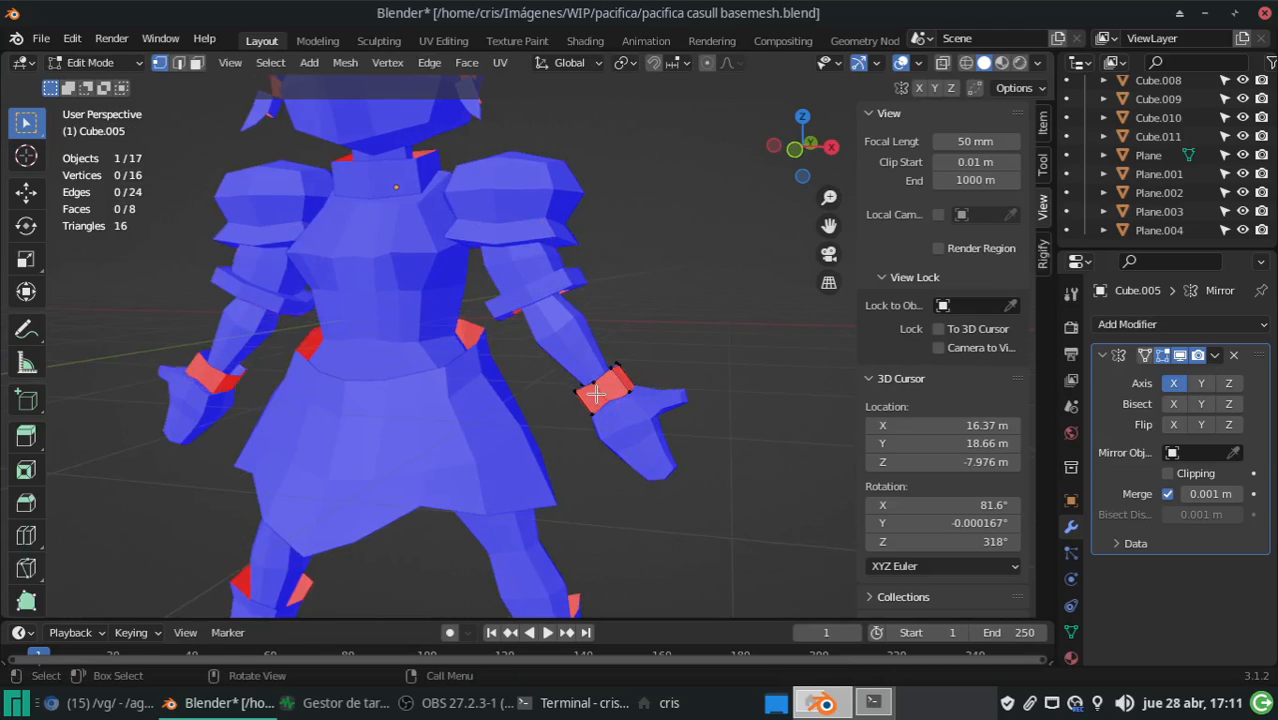
{"action": "key", "text": "shift+n"}
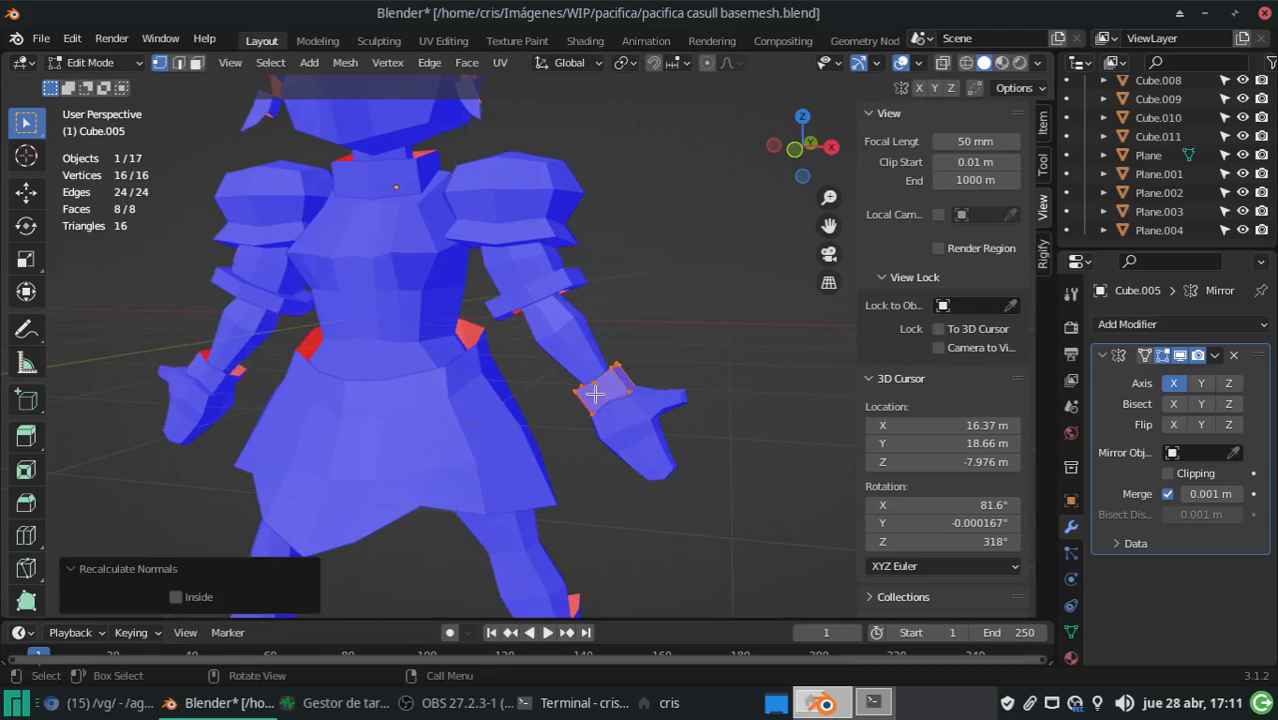
{"action": "key", "text": "Tab"}
{"action": "middle_click_drag", "start_coordinate": [499, 422], "coordinate": [437, 478]}
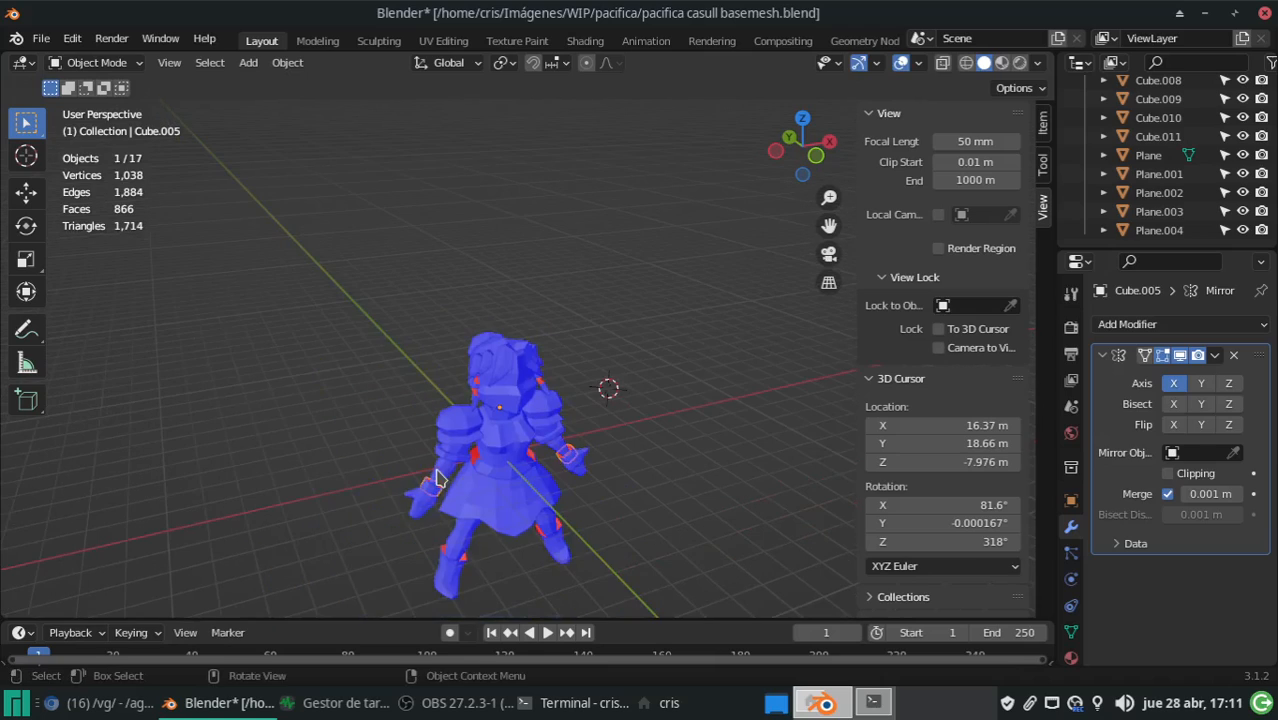
{"action": "scroll", "coordinate": [442, 405], "scroll_direction": "up", "scroll_amount": 5}
{"action": "middle_click_drag", "start_coordinate": [442, 405], "coordinate": [479, 357]}
{"action": "key", "text": "ctrl+s"}
Export the character as a Wavefront OBJ named "pacifica casull mesh.obj" in the pacifica folder
{"action": "middle_click_drag", "start_coordinate": [476, 294], "coordinate": [340, 247]}
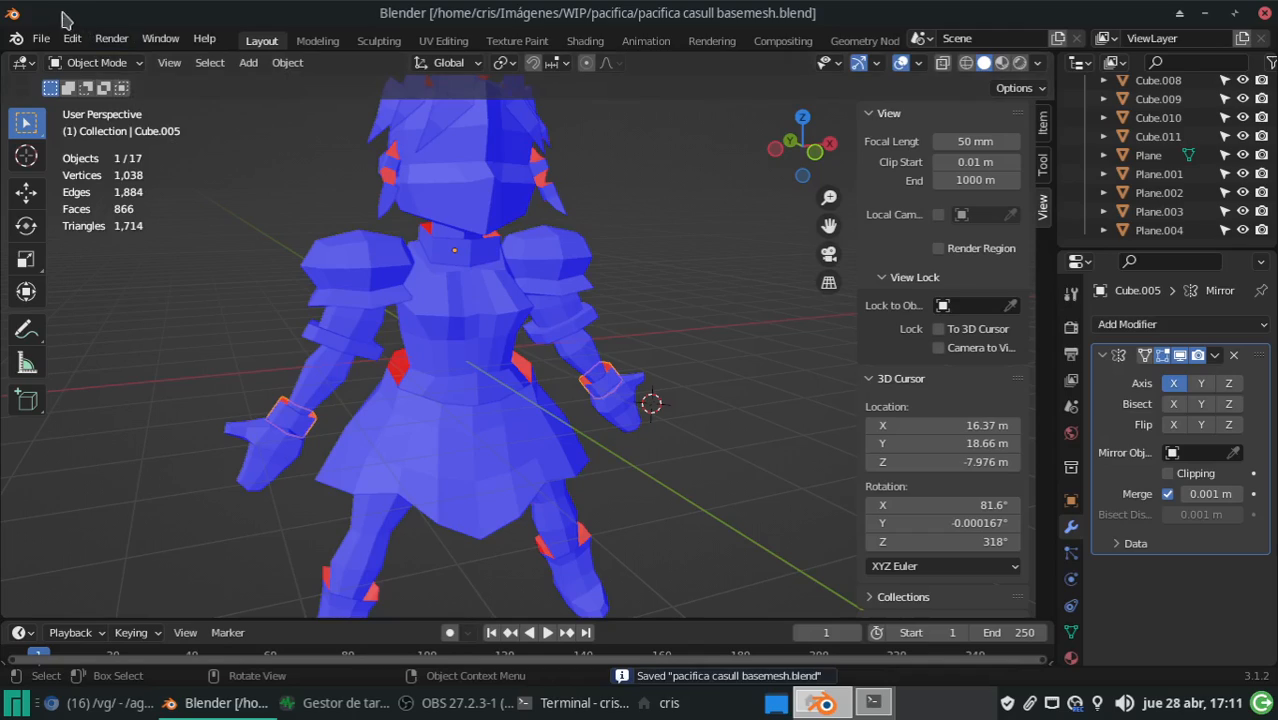
{"action": "left_click", "coordinate": [41, 38]}
{"action": "mouse_move", "coordinate": [123, 310]}
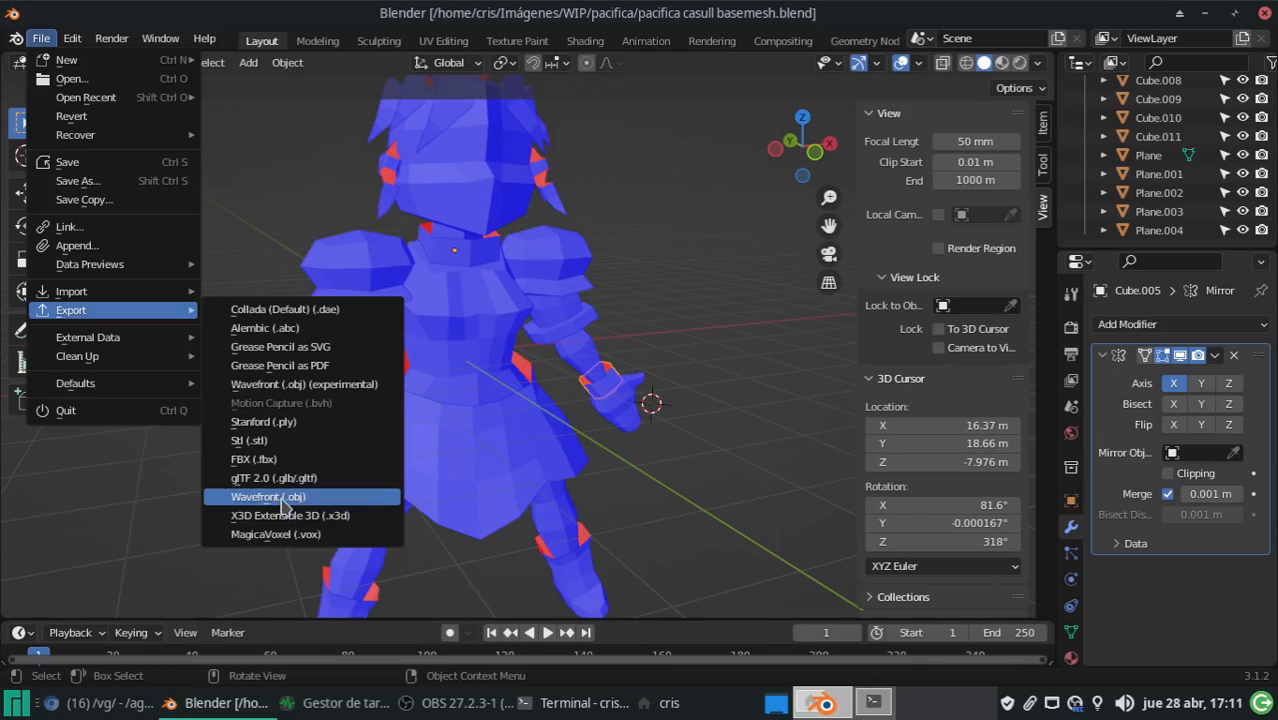
{"action": "left_click", "coordinate": [279, 498]}
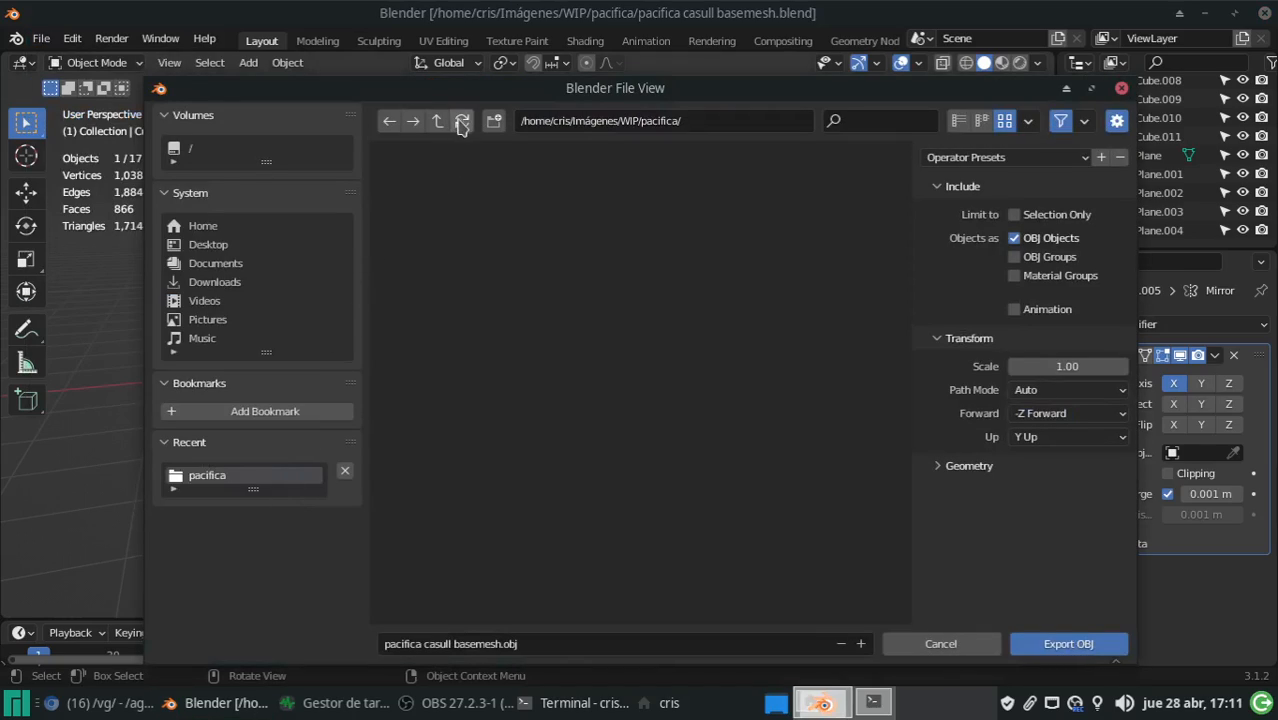
{"action": "left_click", "coordinate": [505, 645]}
{"action": "left_click", "coordinate": [502, 644]}
{"action": "key", "text": "BackSpace"}
{"action": "key", "text": "BackSpace"}
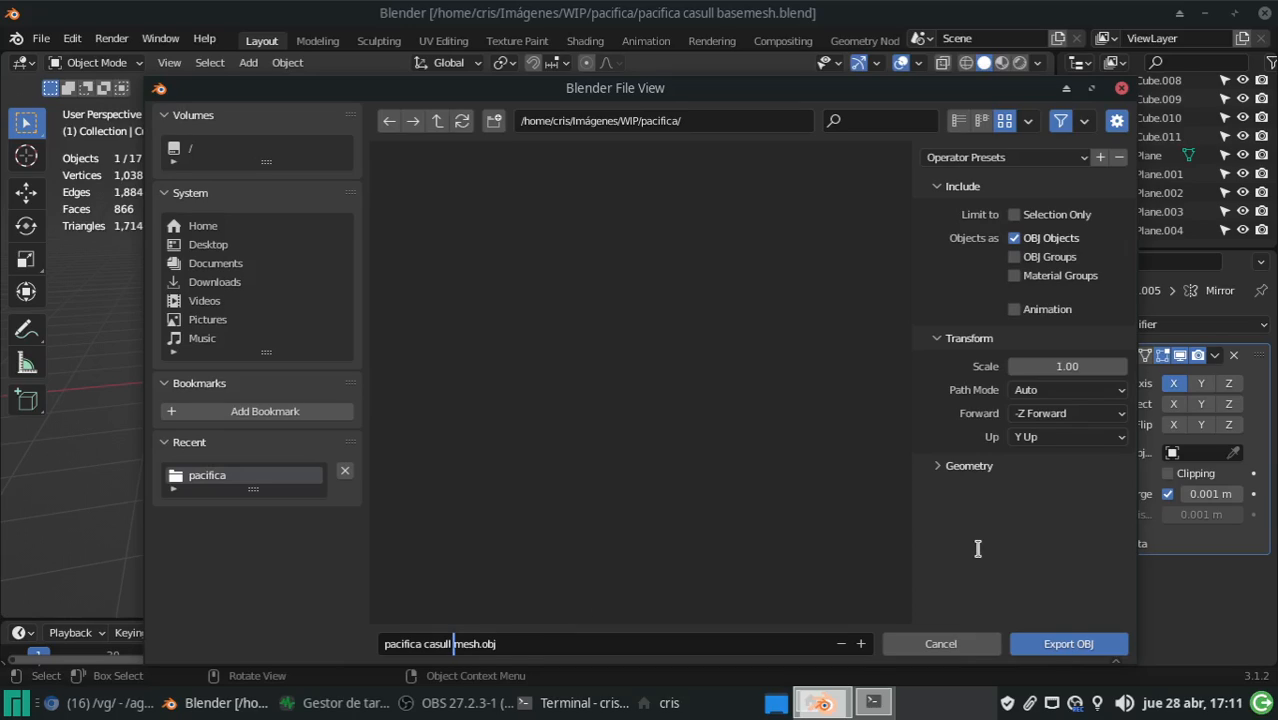
{"action": "left_click", "coordinate": [1062, 644]}
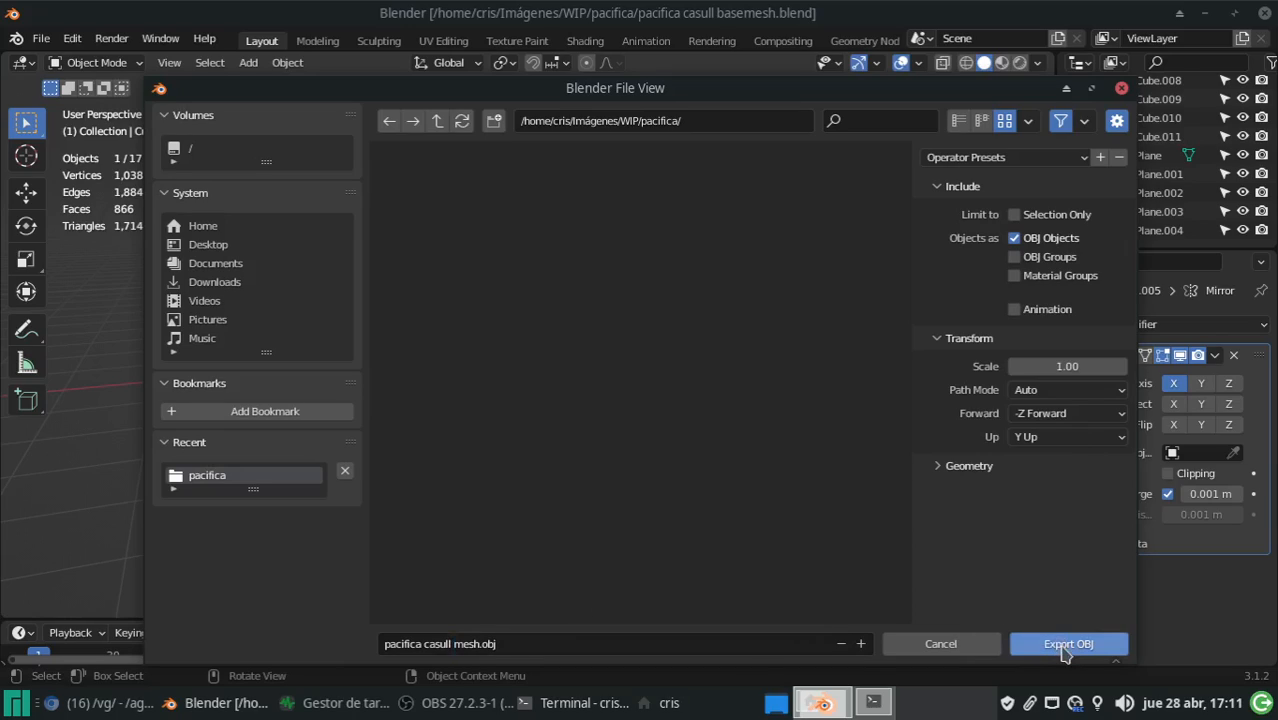
{"action": "left_click", "coordinate": [985, 470]}
{"action": "left_click", "coordinate": [985, 470]}
{"action": "left_click", "coordinate": [1058, 640]}
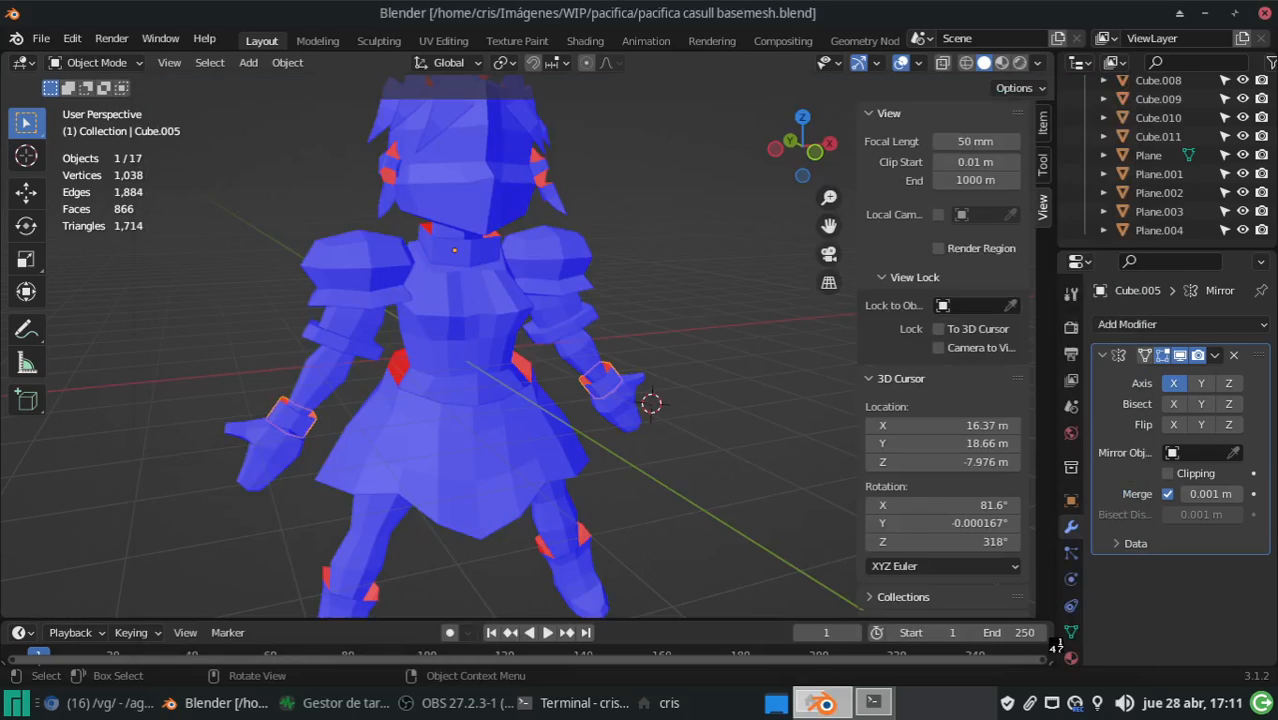
Deselect the wrist cuff and save the Blender file
{"action": "middle_click_drag", "start_coordinate": [550, 432], "coordinate": [633, 454]}
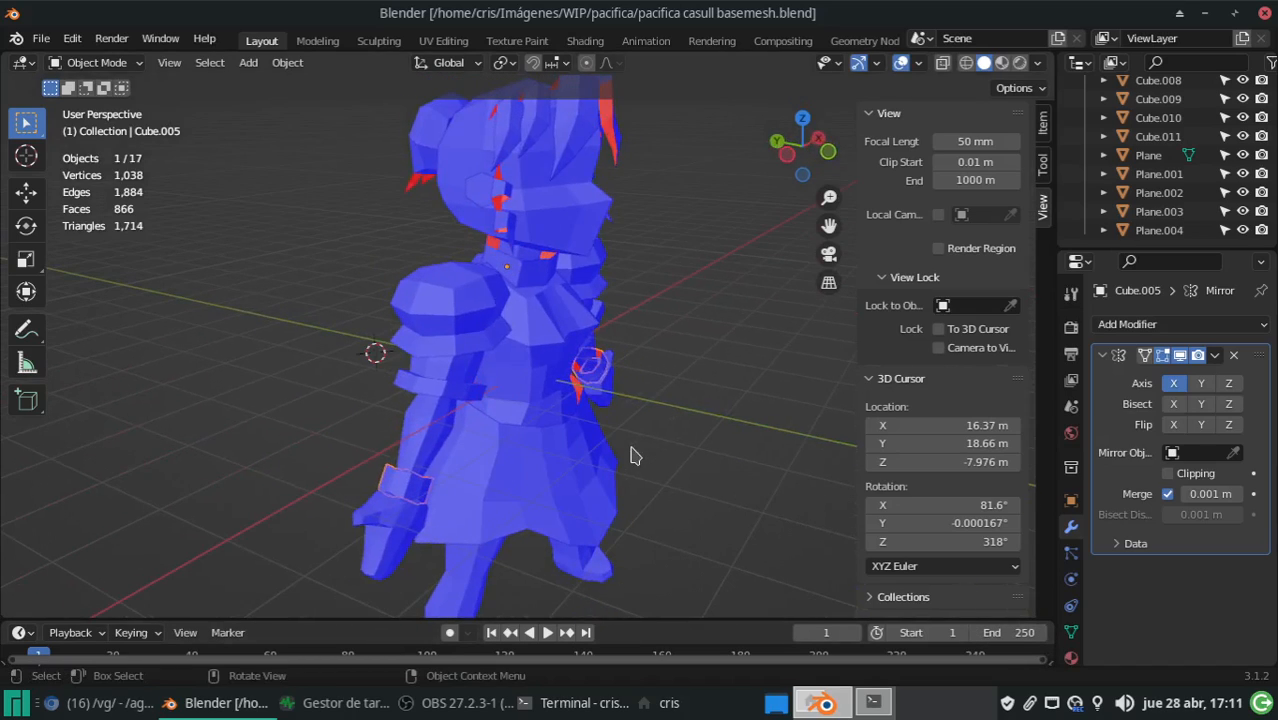
{"action": "scroll", "coordinate": [635, 456], "scroll_direction": "down", "scroll_amount": 3}
{"action": "middle_click_drag", "start_coordinate": [720, 428], "coordinate": [642, 414]}
{"action": "left_click", "coordinate": [695, 391]}
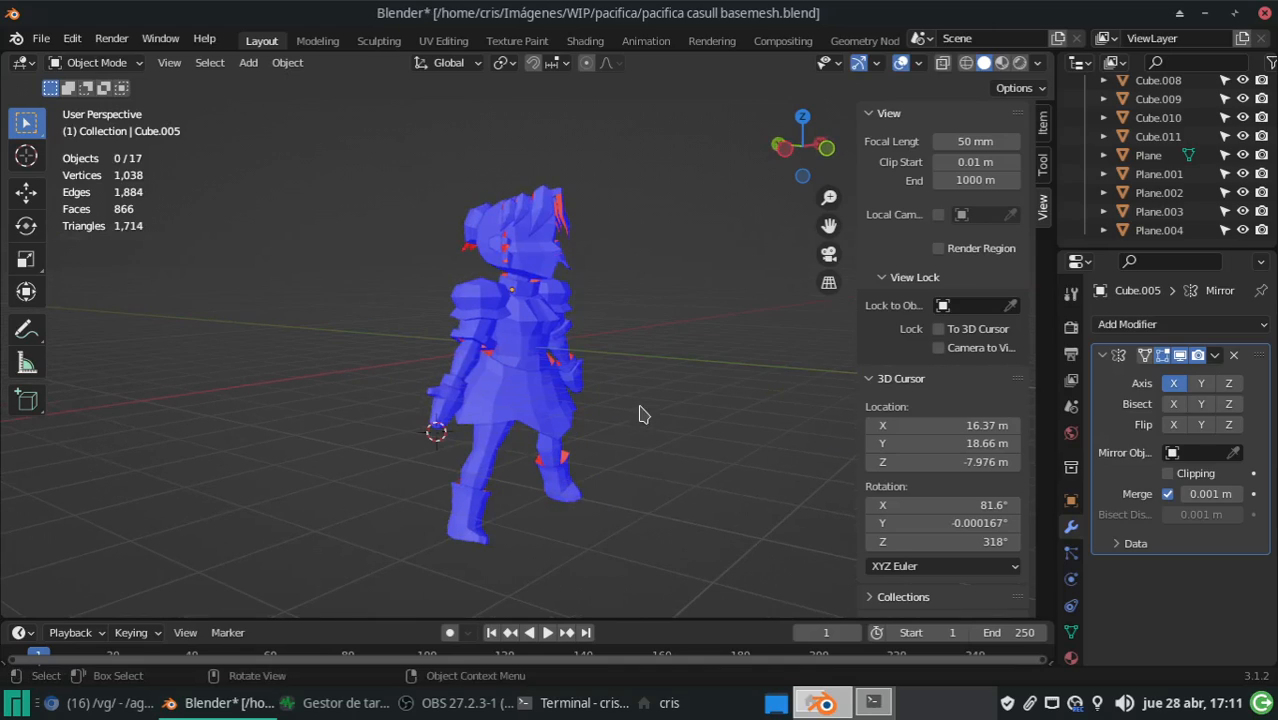
{"action": "key", "text": "ctrl+s"}
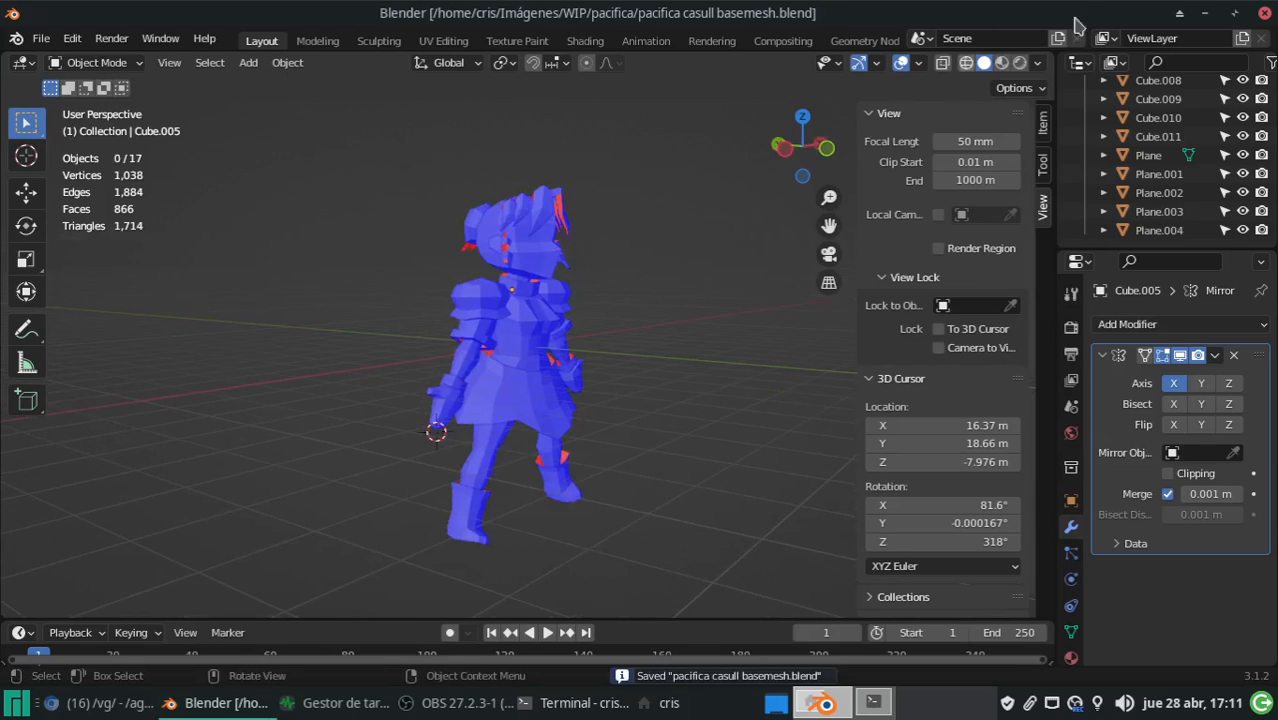
Close Blender and switch to OBS
{"action": "left_click", "coordinate": [1263, 20]}
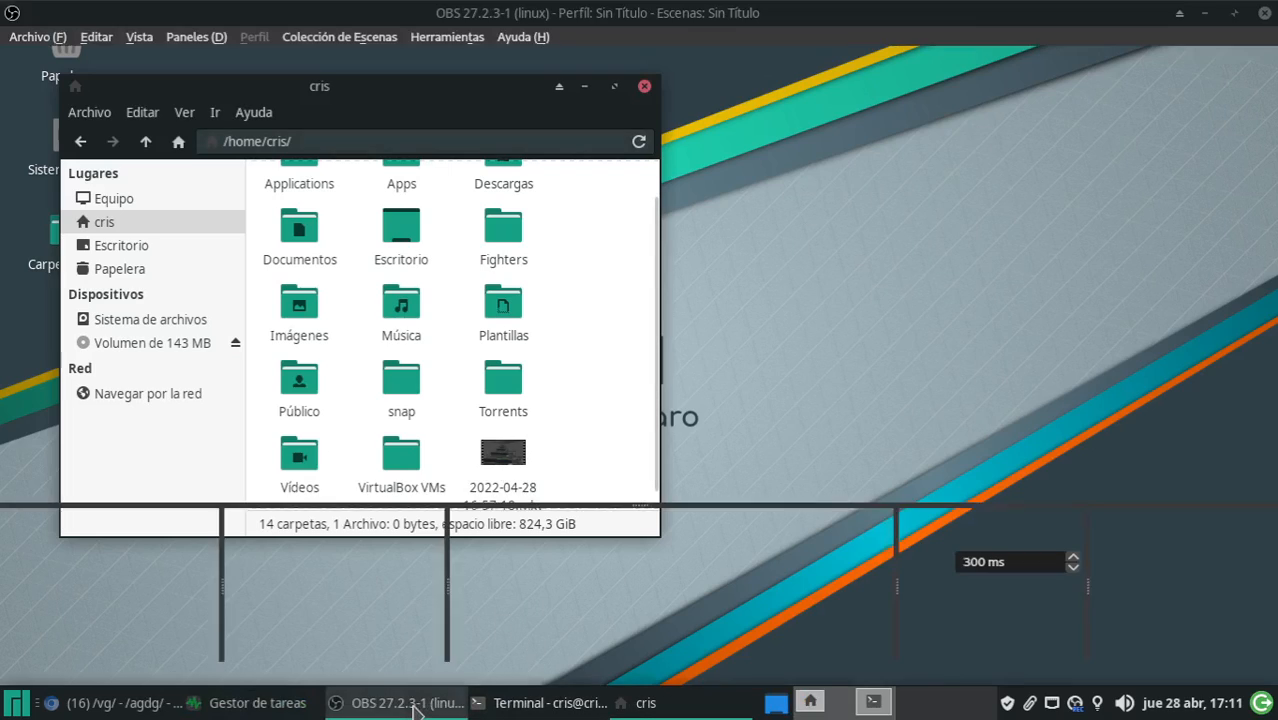
{"action": "left_click", "coordinate": [415, 703]}
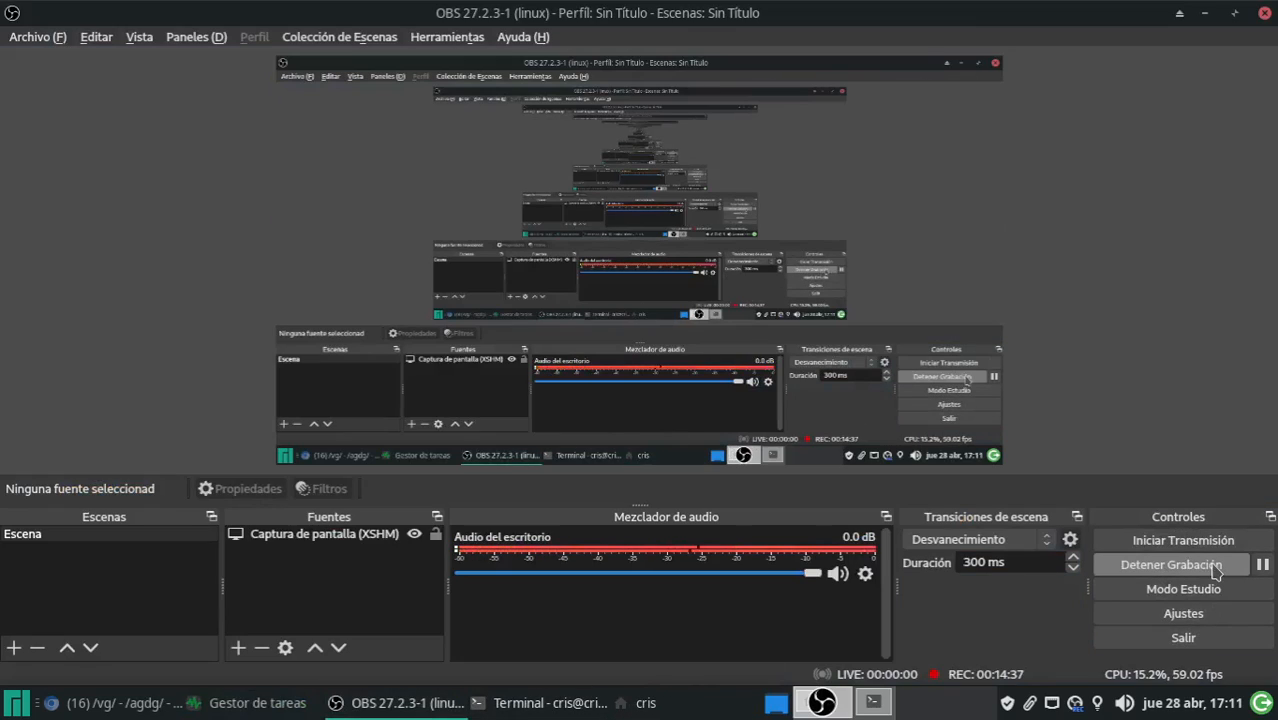